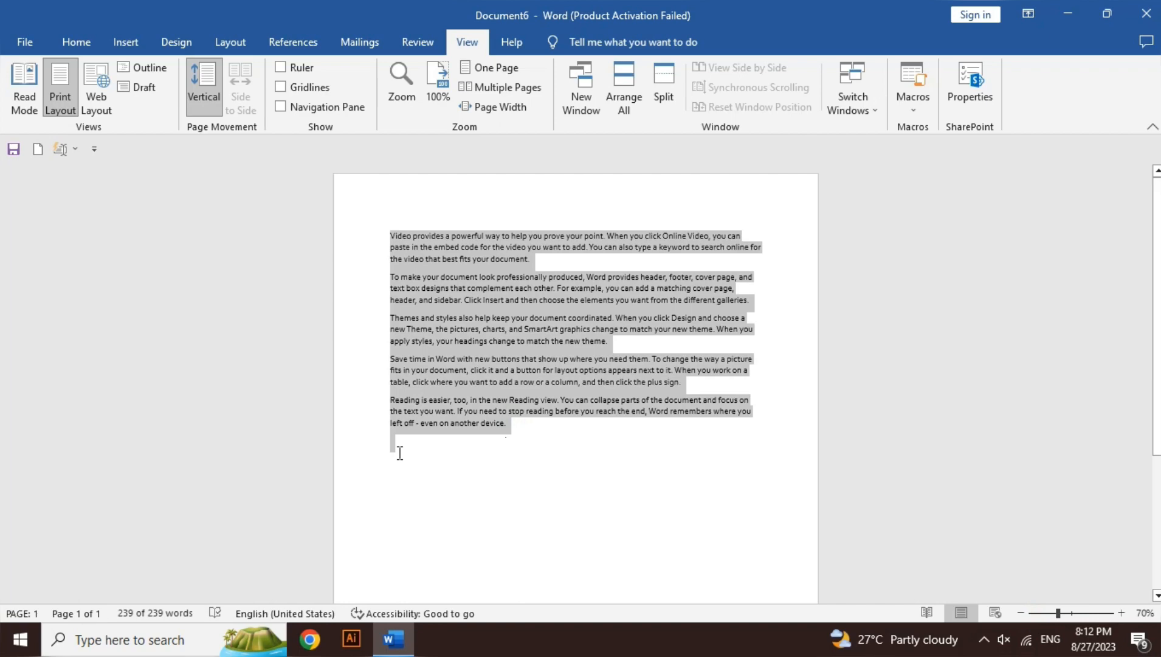
# Paste the copied paragraphs several times below the existing text to extend the document to three pages
pyautogui.click(400, 453)
pyautogui.hotkey('ctrl', 'v')
pyautogui.hotkey('ctrl', 'v')
pyautogui.hotkey('ctrl', 'v')
pyautogui.hotkey('ctrl', 'v')
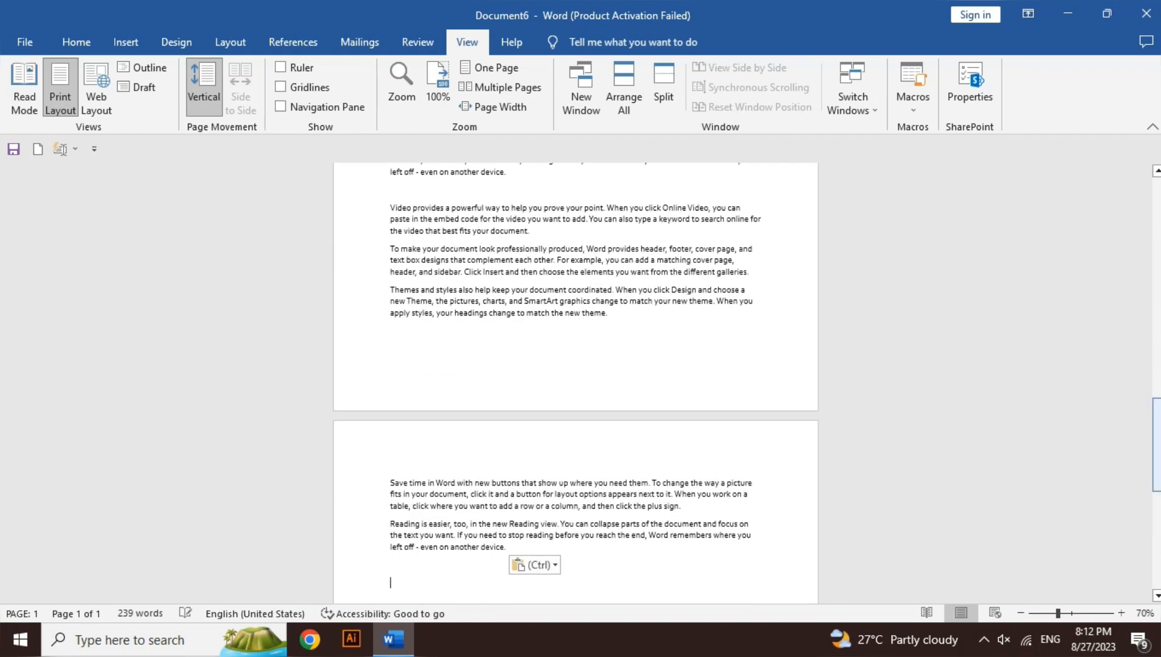
pyautogui.moveTo(1157, 444); pyautogui.dragTo(1157, 216)
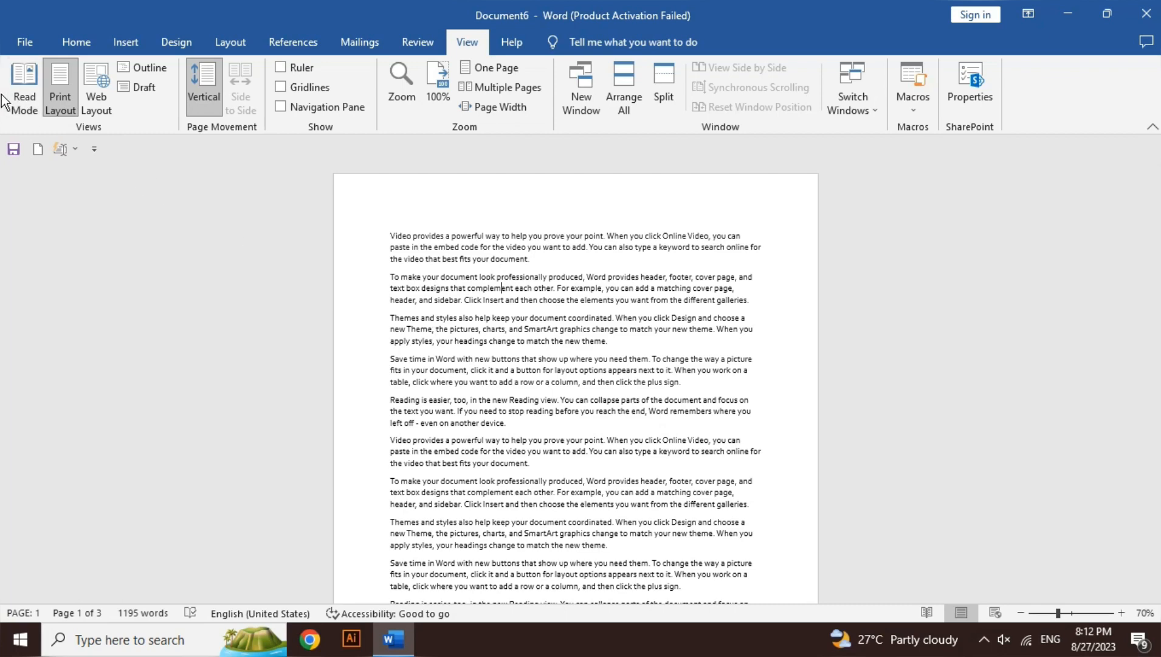
# Display the document in Read Mode, check its view options, and return to Print Layout
pyautogui.click(23, 102)
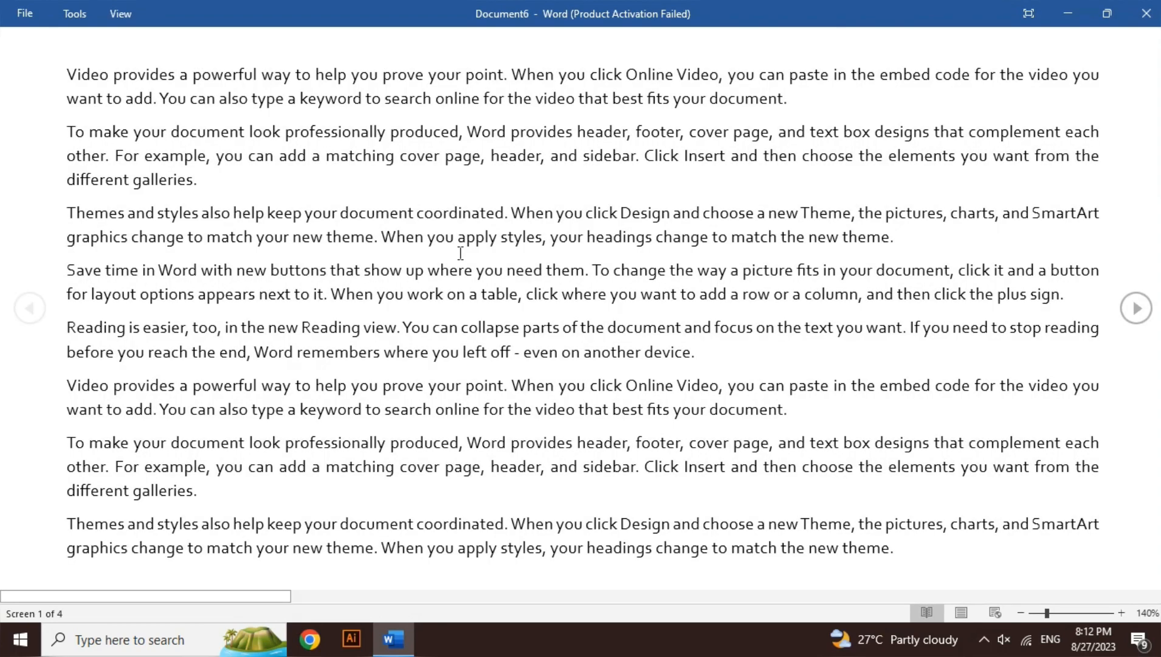
pyautogui.click(480, 247)
pyautogui.press('BackSpace')
pyautogui.click(125, 14)
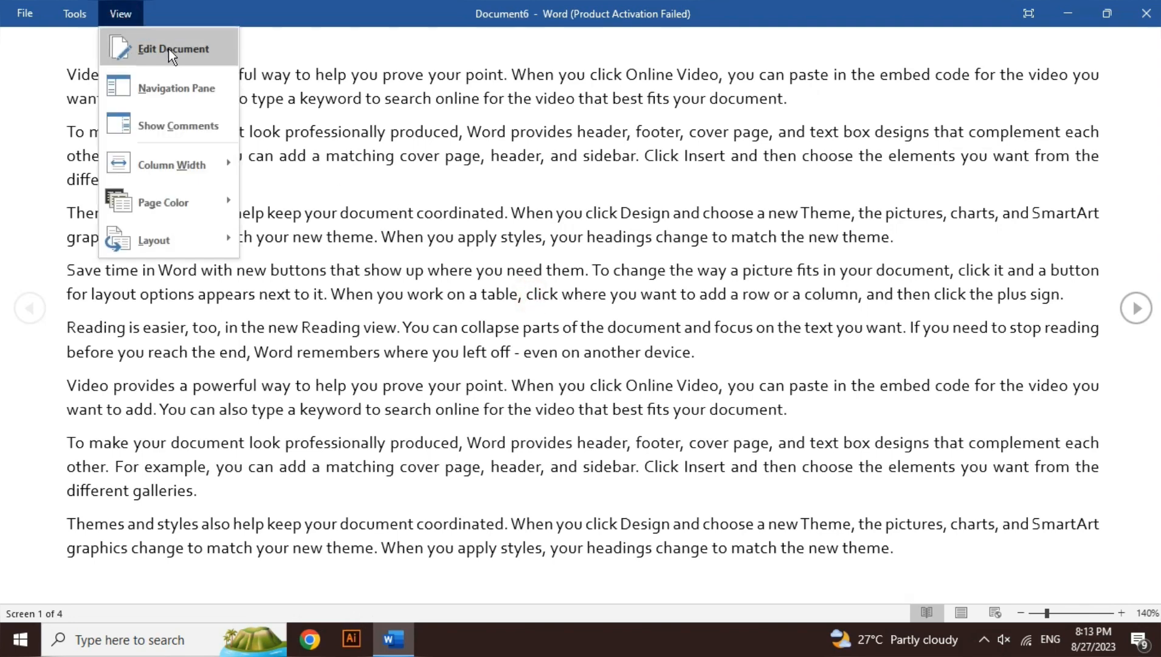
pyautogui.click(387, 144)
pyautogui.press('Escape')
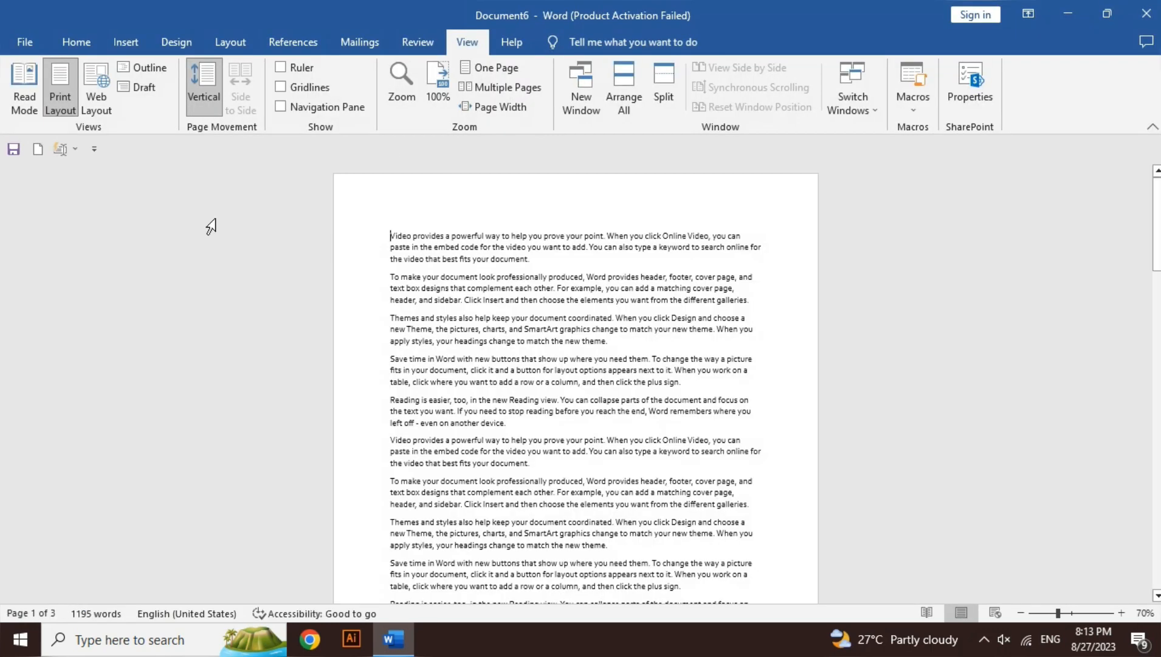
# Display the document in Web Layout and in Outline view, and close Outline view
pyautogui.click(95, 109)
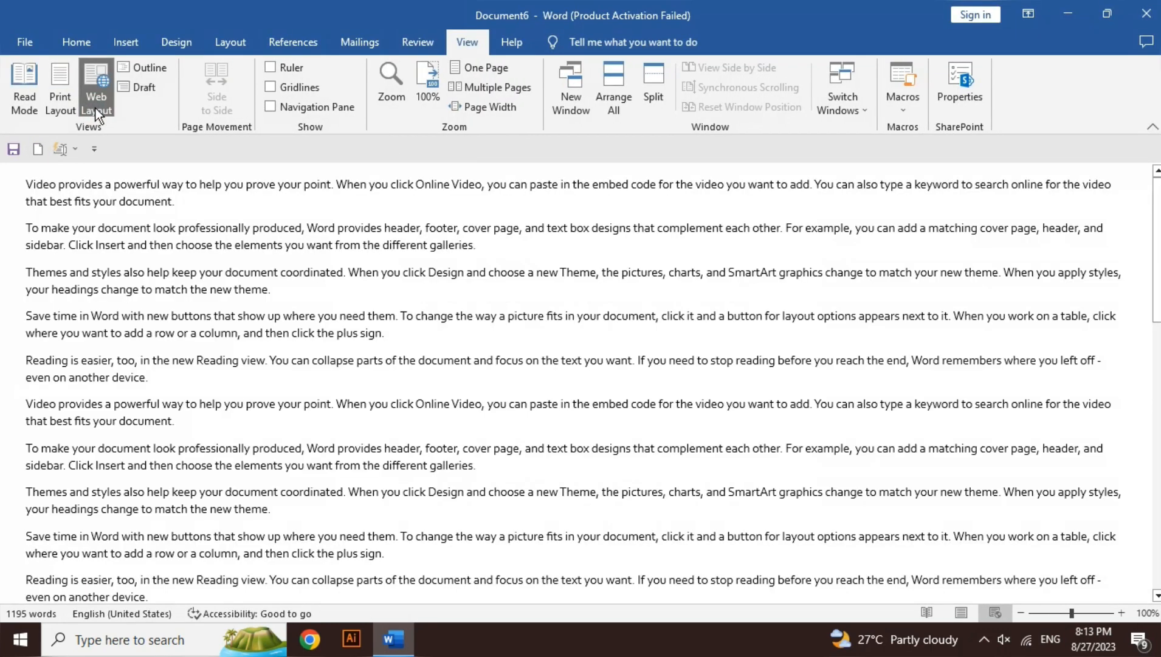
pyautogui.click(142, 68)
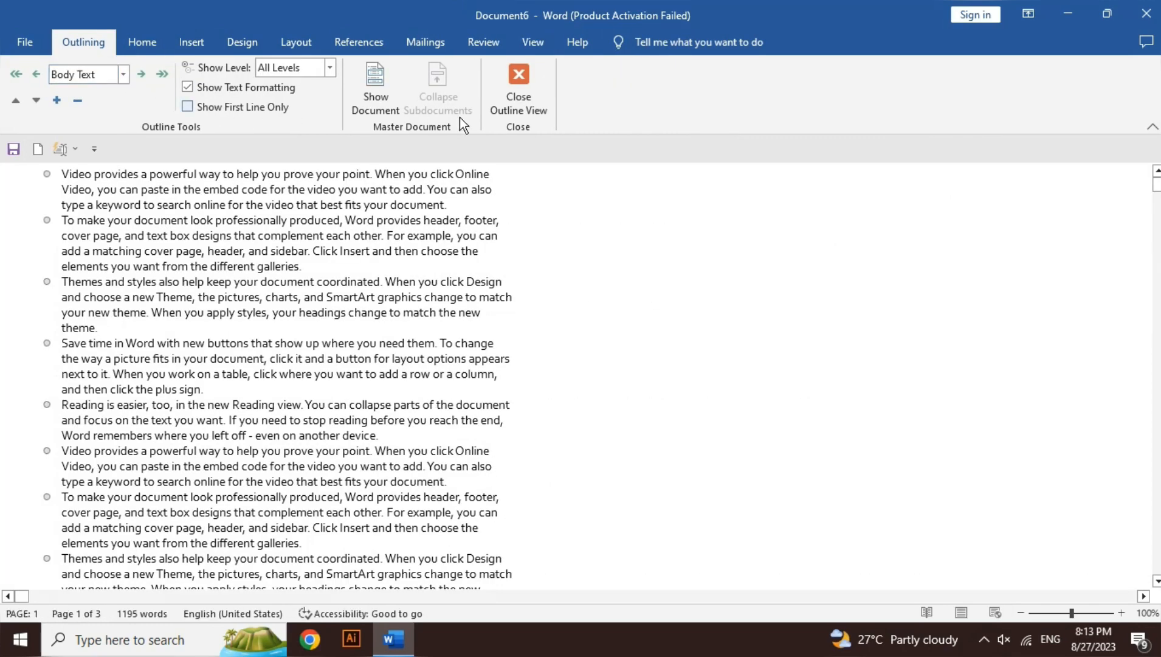
pyautogui.click(514, 101)
# Display the document in Draft view and switch back to Print Layout
pyautogui.click(425, 43)
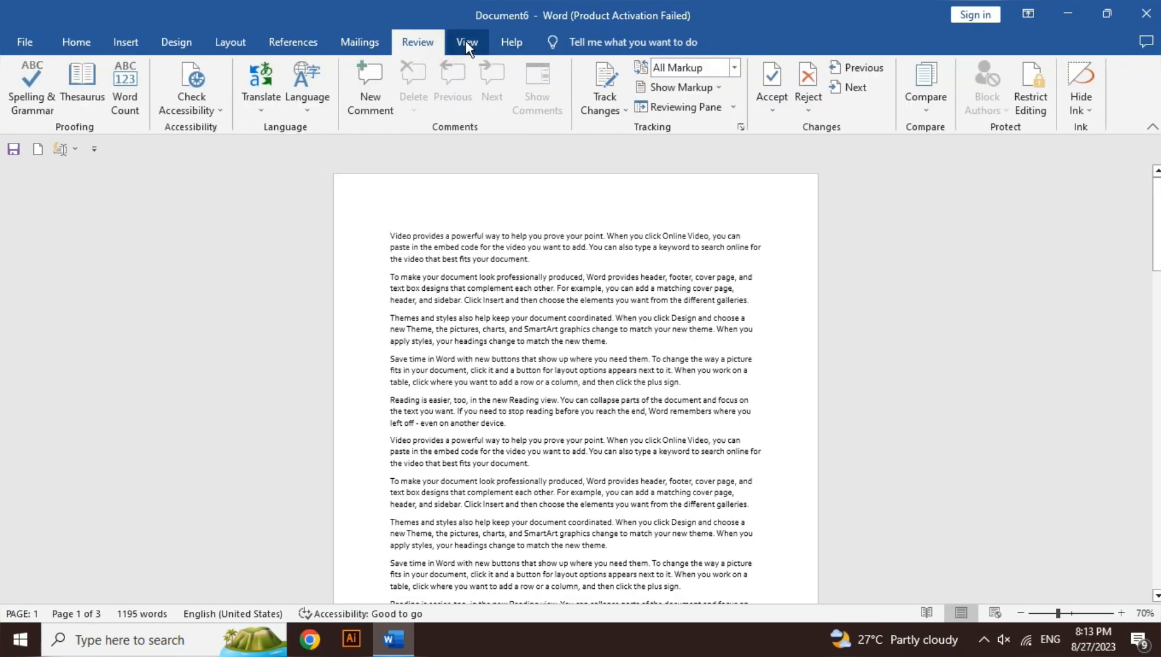
pyautogui.click(465, 42)
pyautogui.click(149, 89)
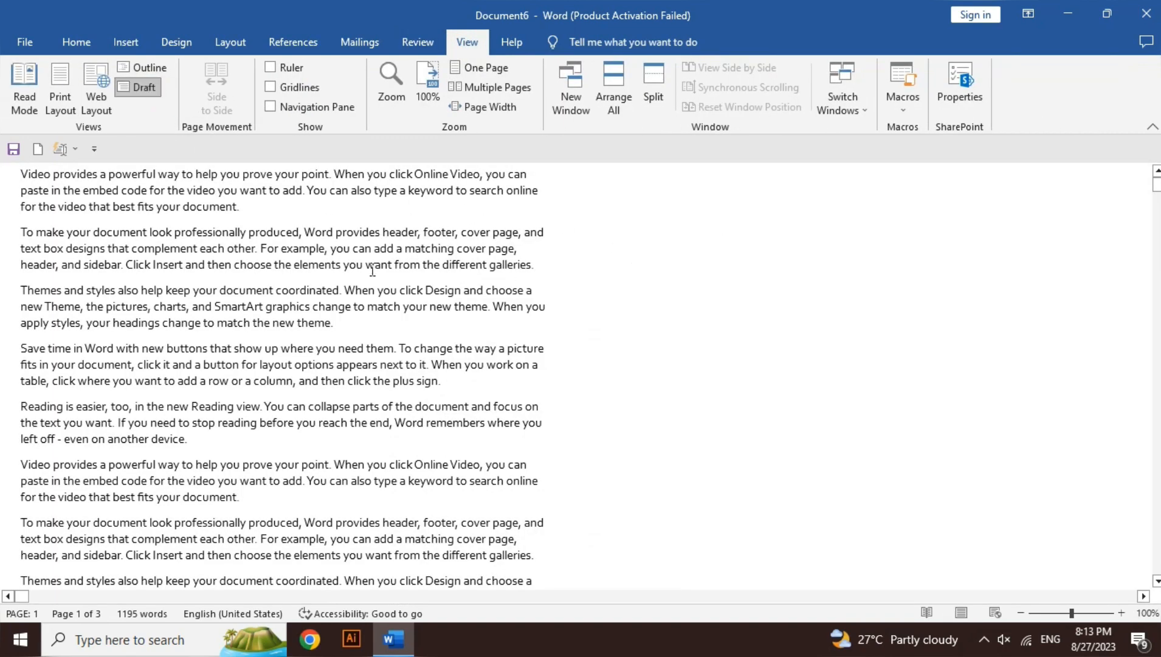
pyautogui.click(60, 112)
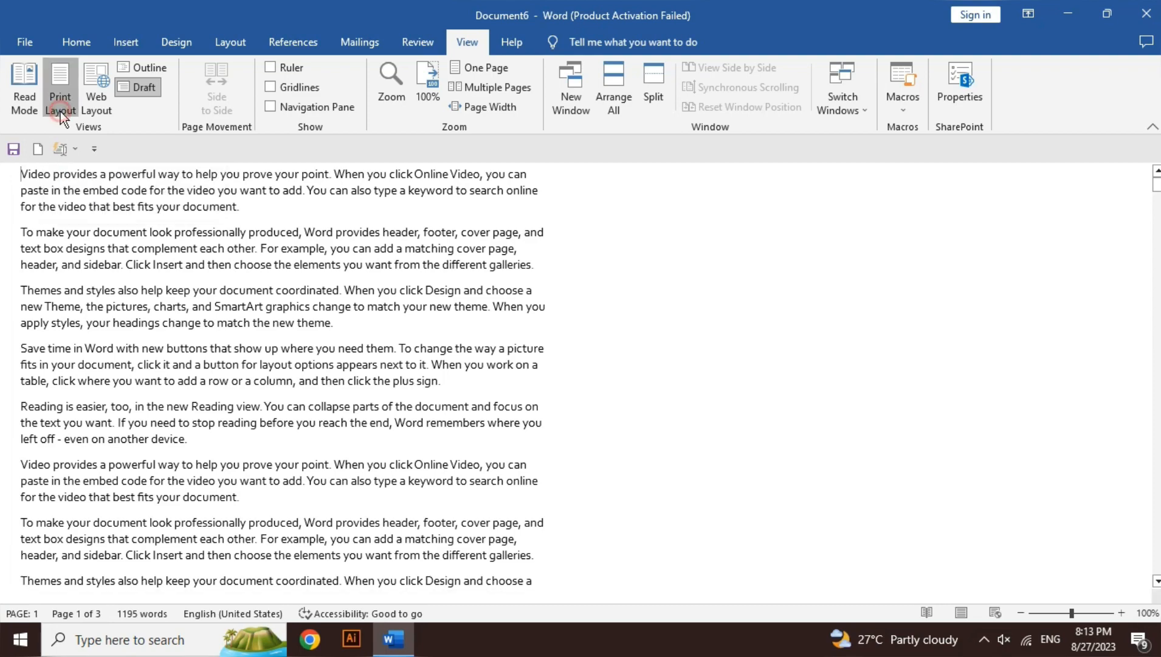
# View the document again in Outline view and Web Layout, and return to Print Layout
pyautogui.click(150, 69)
pyautogui.click(525, 102)
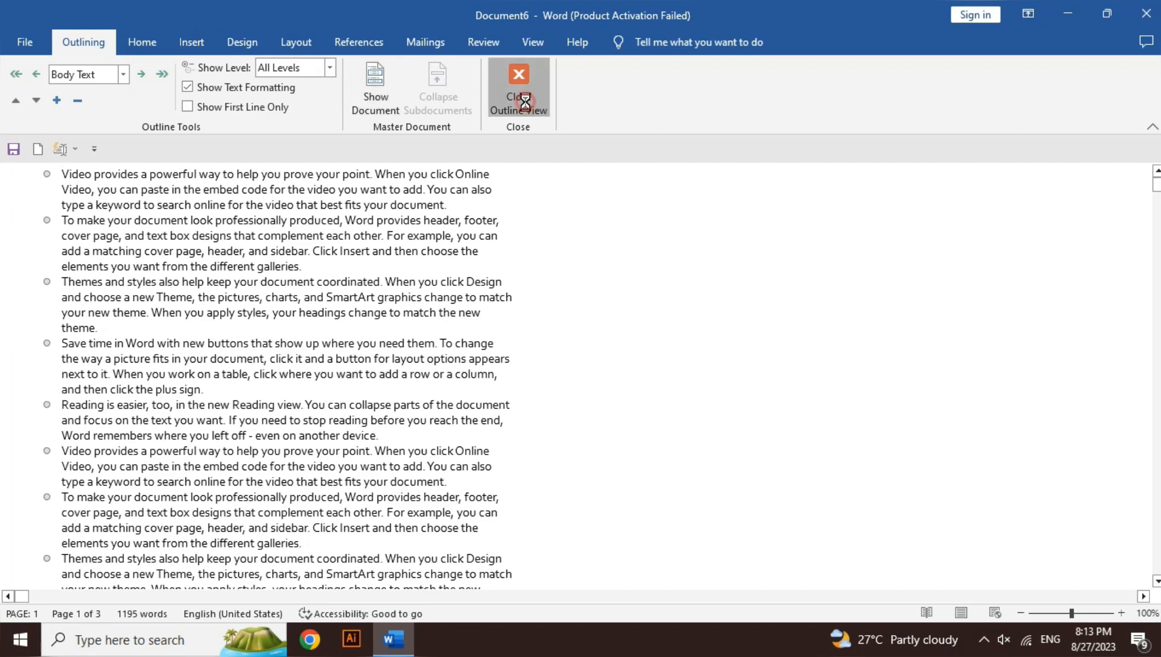
pyautogui.click(468, 42)
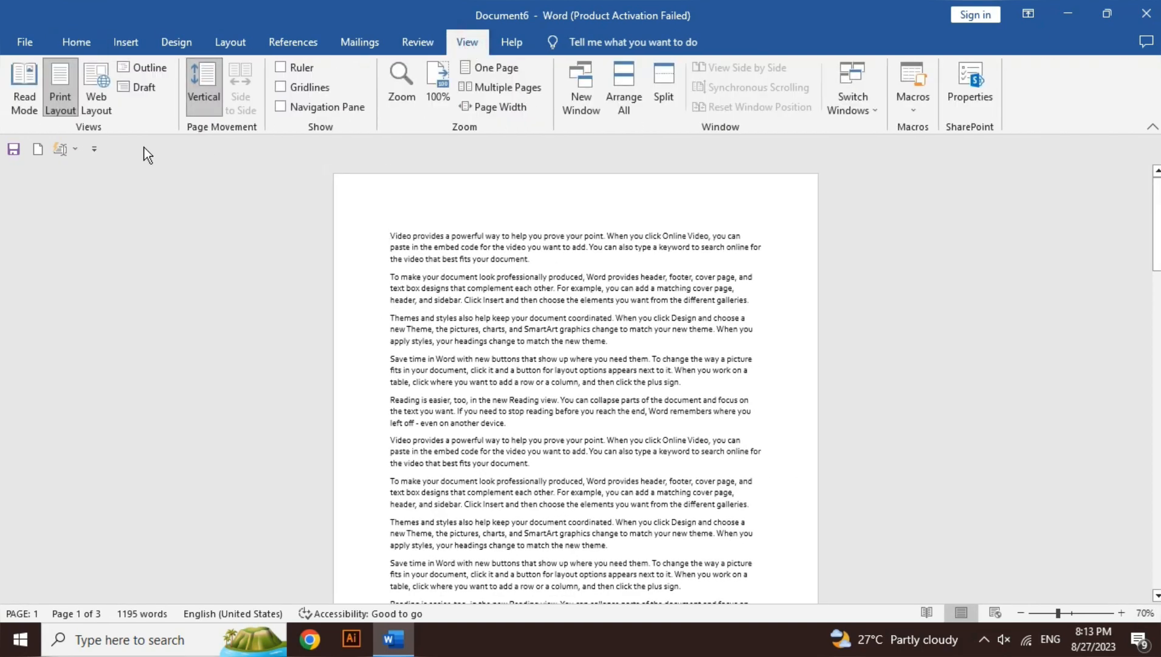
pyautogui.click(92, 96)
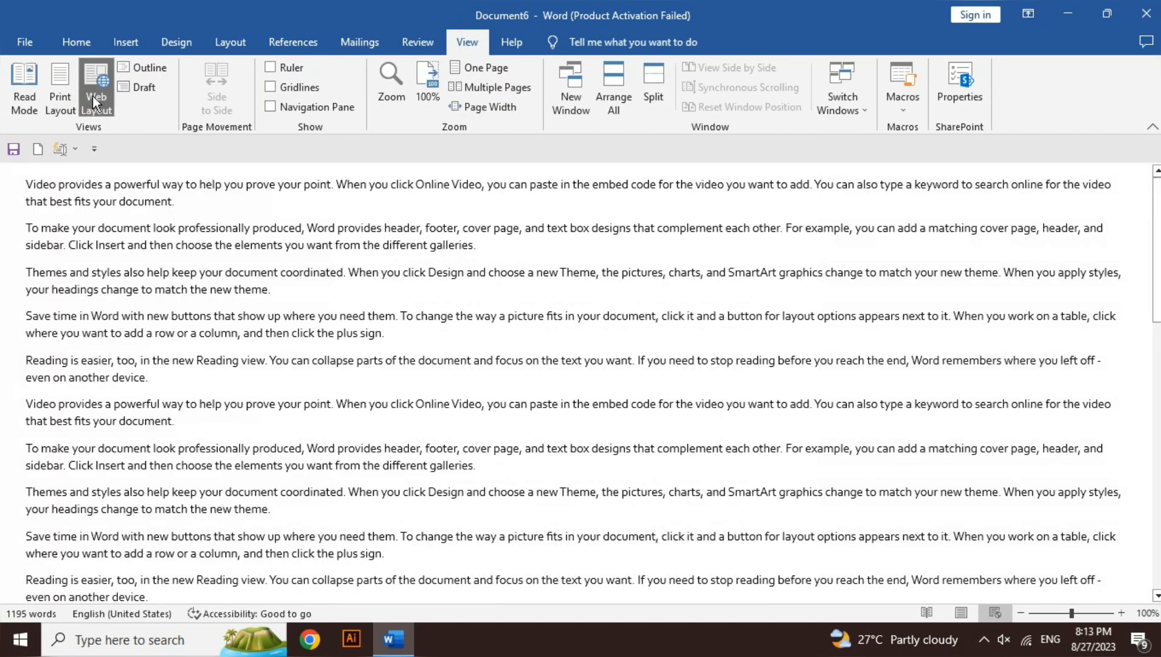
pyautogui.click(70, 94)
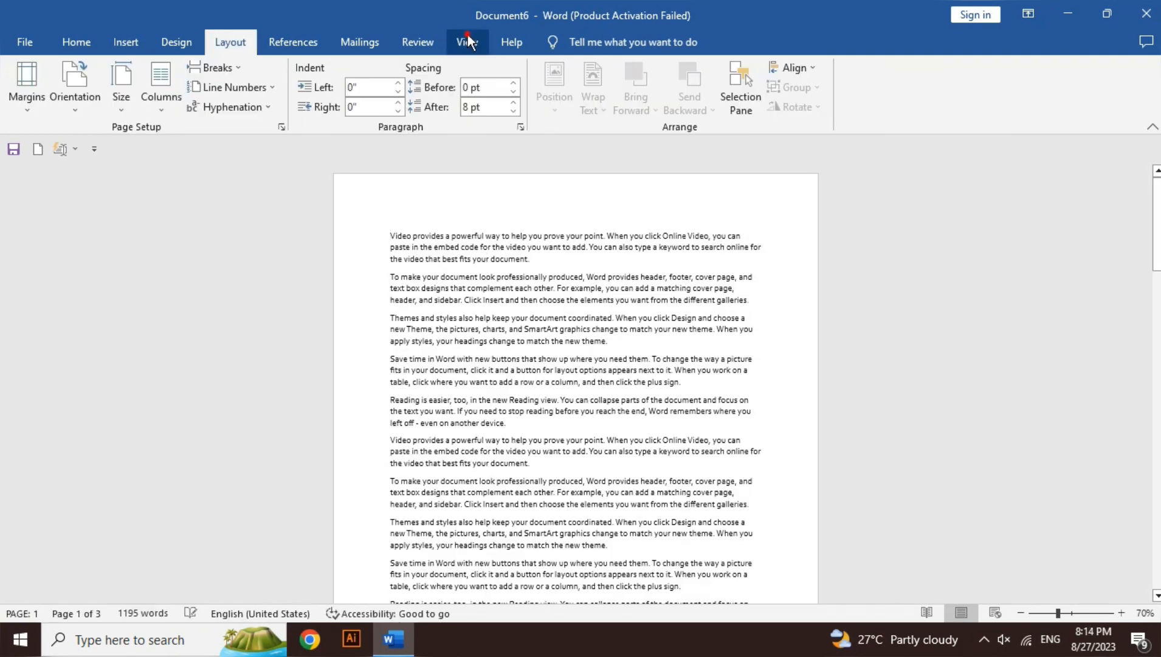
pyautogui.click(467, 42)
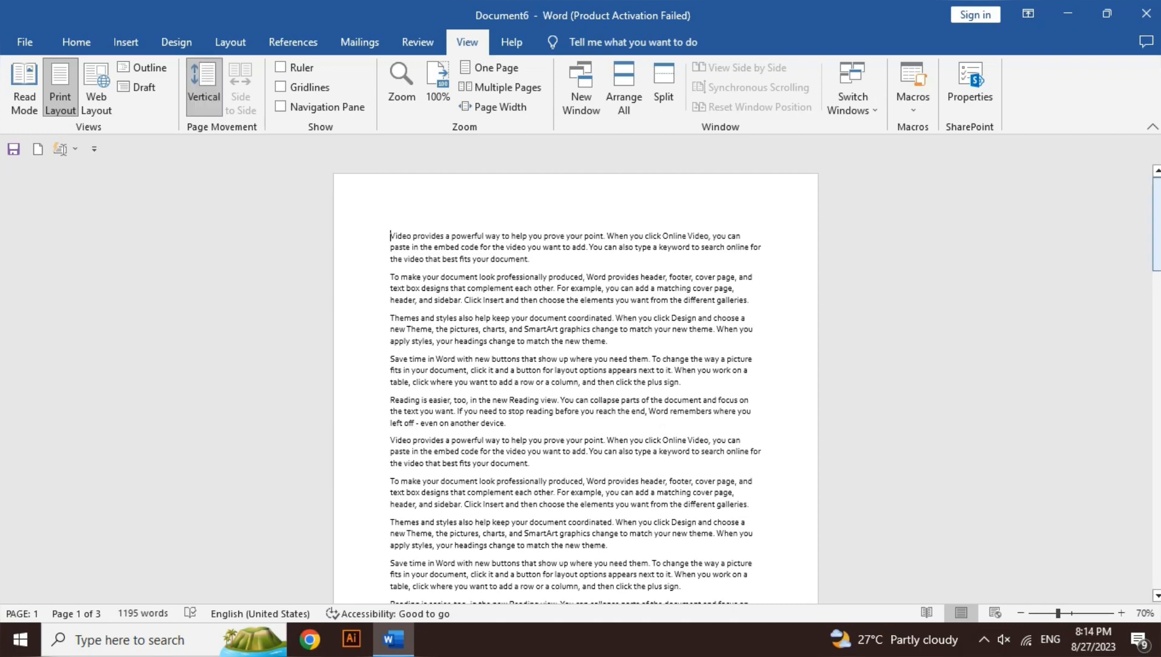
pyautogui.moveTo(1157, 201)
pyautogui.mouseDown()
pyautogui.moveTo(1158, 397)
pyautogui.moveTo(1157, 202)
pyautogui.mouseUp()
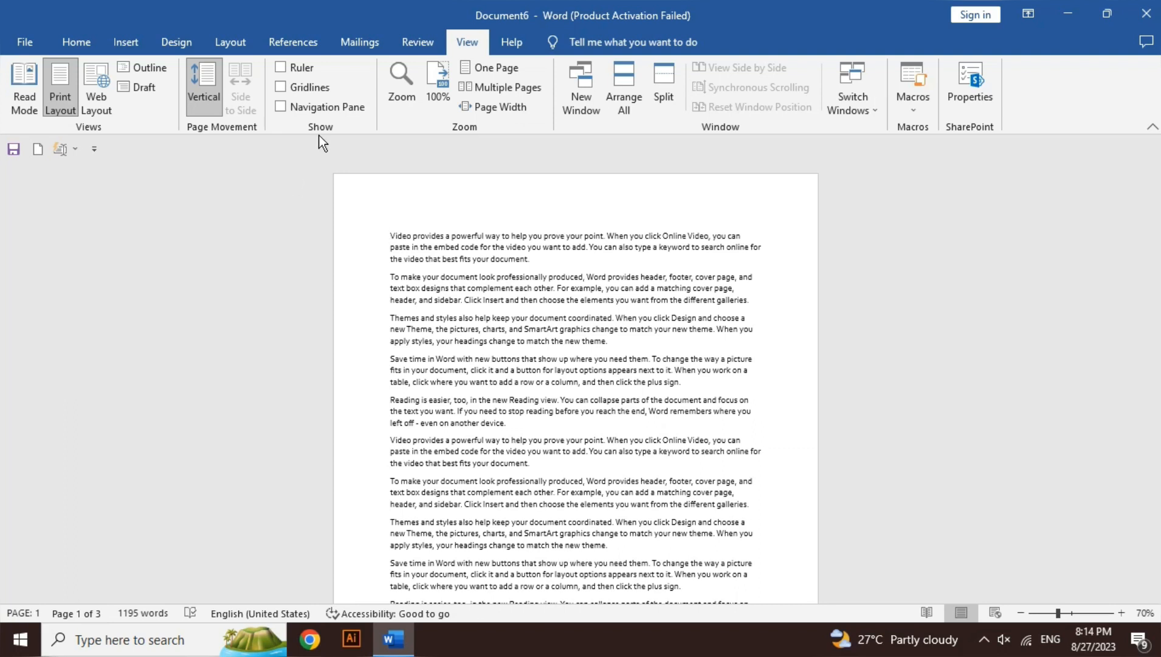
# Toggle the rulers on, off and on again to compare the page with and without them
pyautogui.click(296, 67)
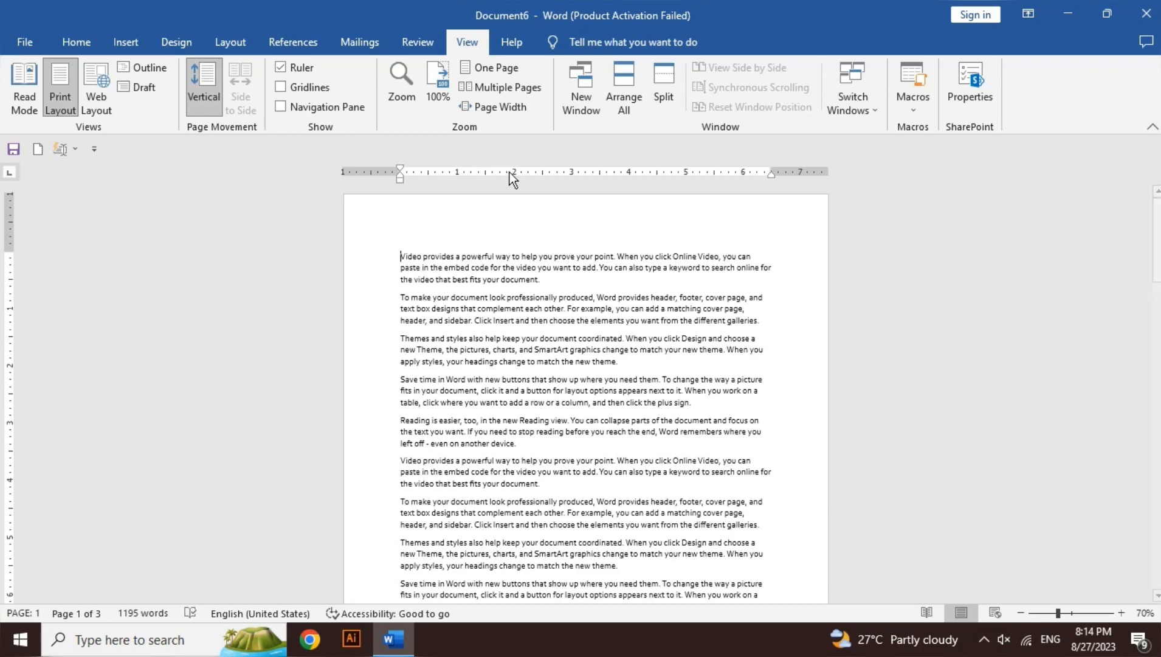
pyautogui.click(310, 71)
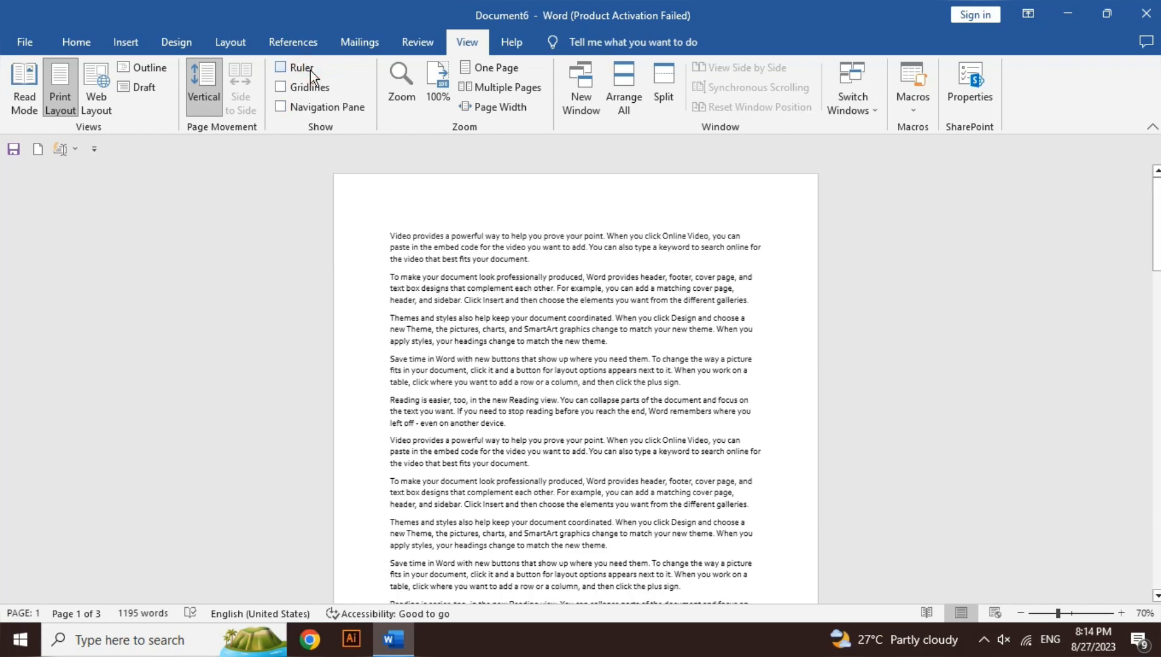
pyautogui.click(310, 71)
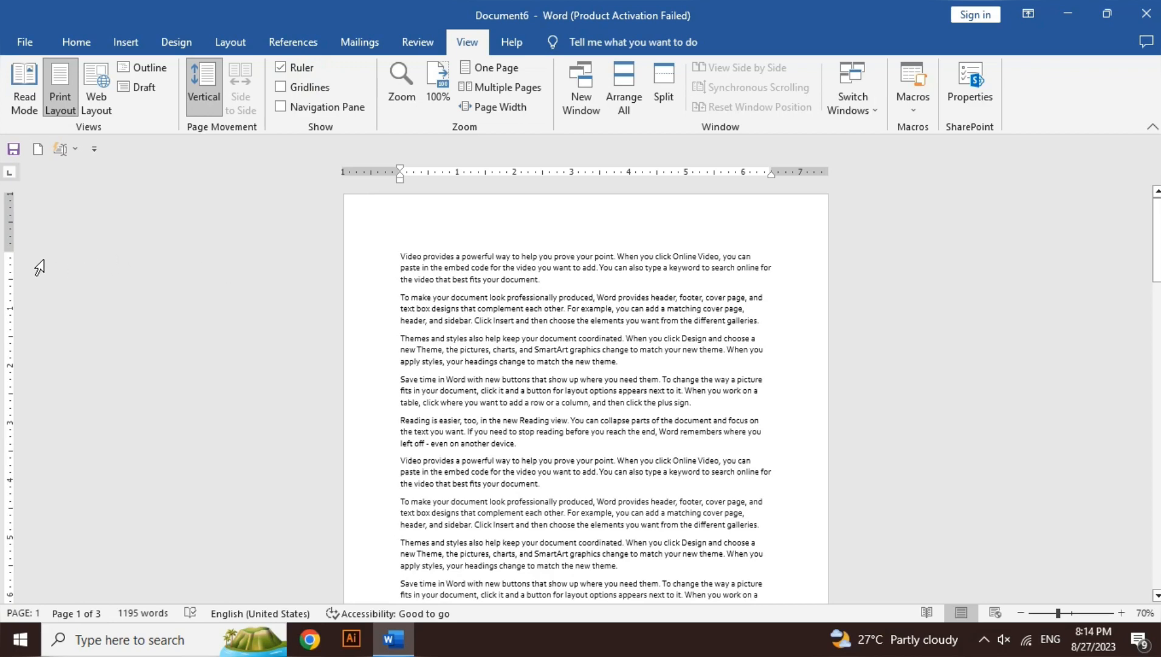
# Try a smaller top margin and shift the first paragraph's hanging indent about 0.5 inch into the left margin, undoing both
pyautogui.moveTo(11, 251); pyautogui.dragTo(16, 211)
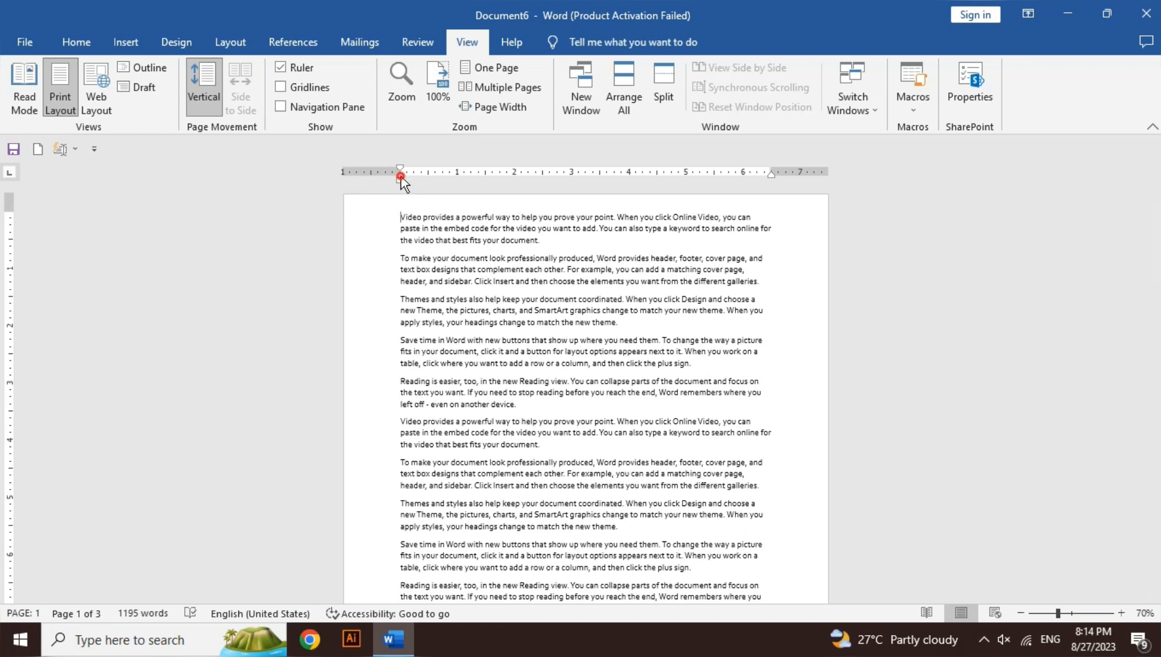
pyautogui.moveTo(402, 176); pyautogui.dragTo(372, 178)
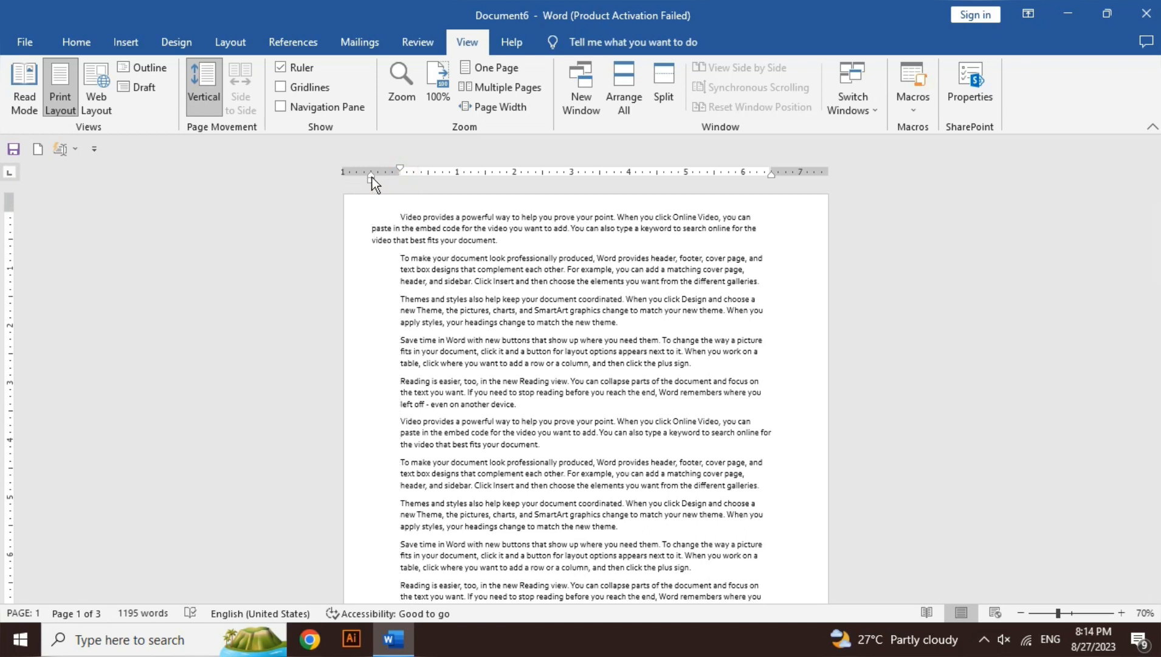
pyautogui.hotkey('ctrl', 'z')
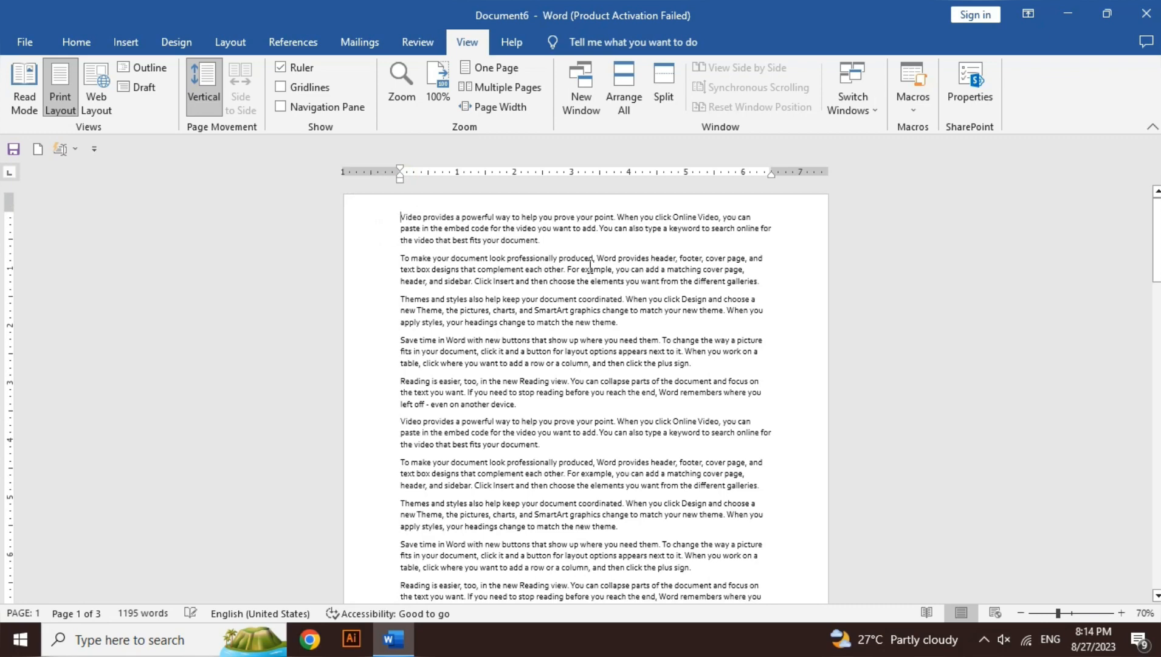
pyautogui.hotkey('ctrl', 'z')
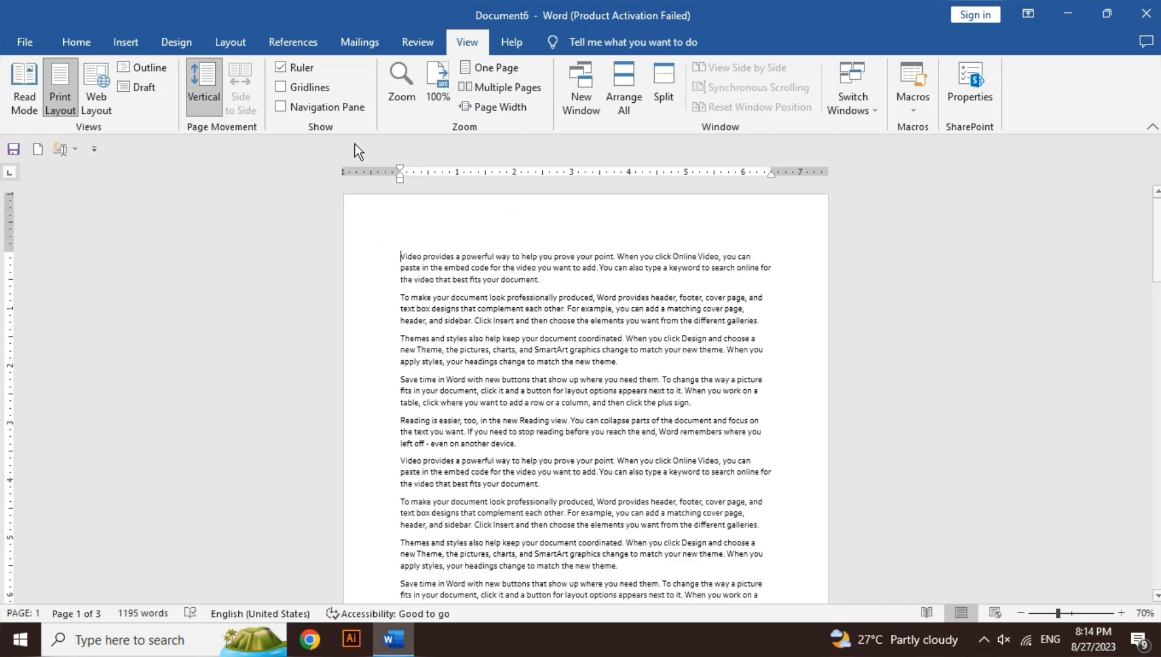
# Hide the rulers and show gridlines on the document pages
pyautogui.click(304, 68)
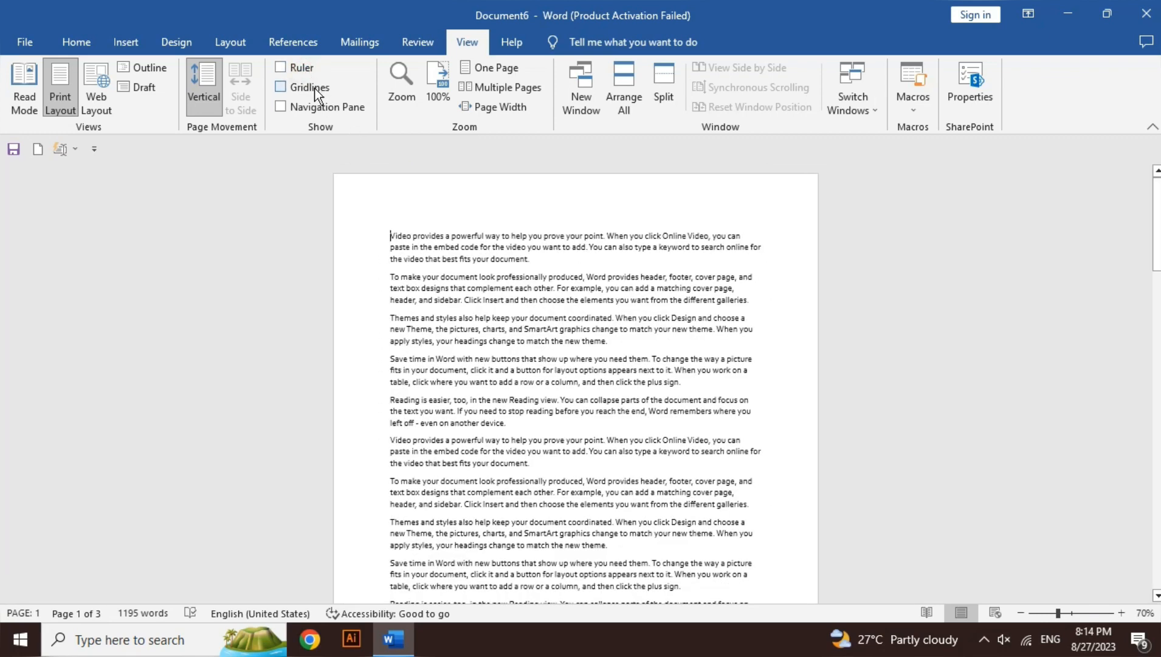
pyautogui.click(314, 91)
pyautogui.moveTo(1157, 224); pyautogui.dragTo(1157, 544)
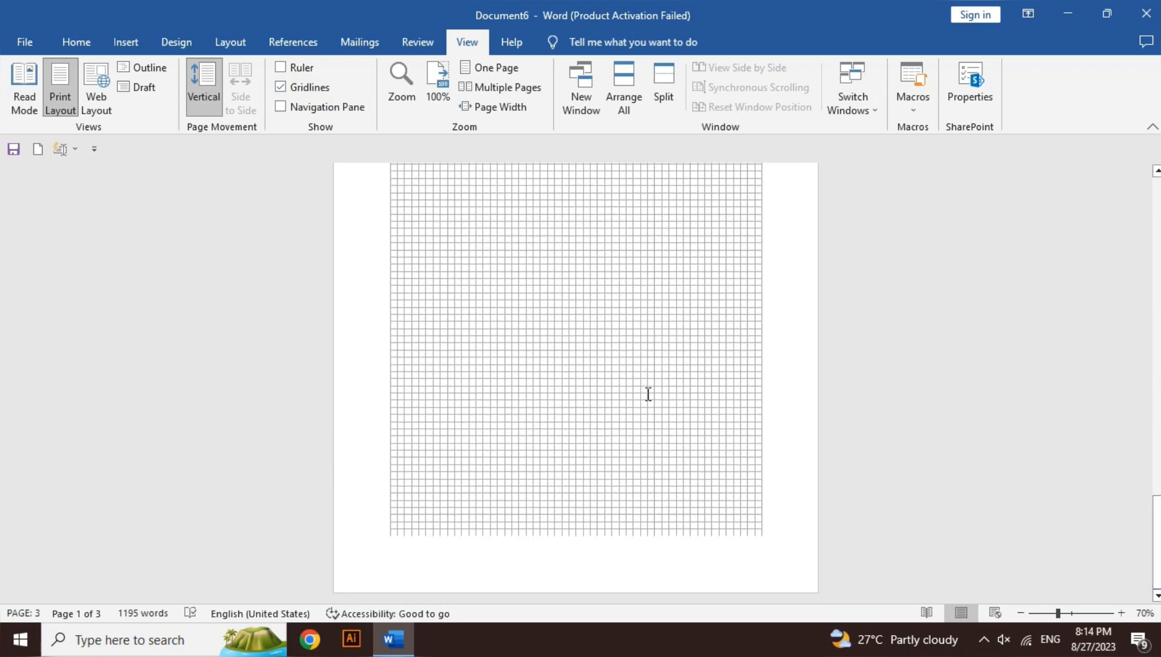
# Draw two 0.38-inch squares aligned to the gridlines below the last paragraph, the second one lower and to the right
pyautogui.click(1122, 612)
pyautogui.click(1121, 612)
pyautogui.click(1122, 612)
pyautogui.click(1122, 613)
pyautogui.click(1122, 612)
pyautogui.click(1122, 612)
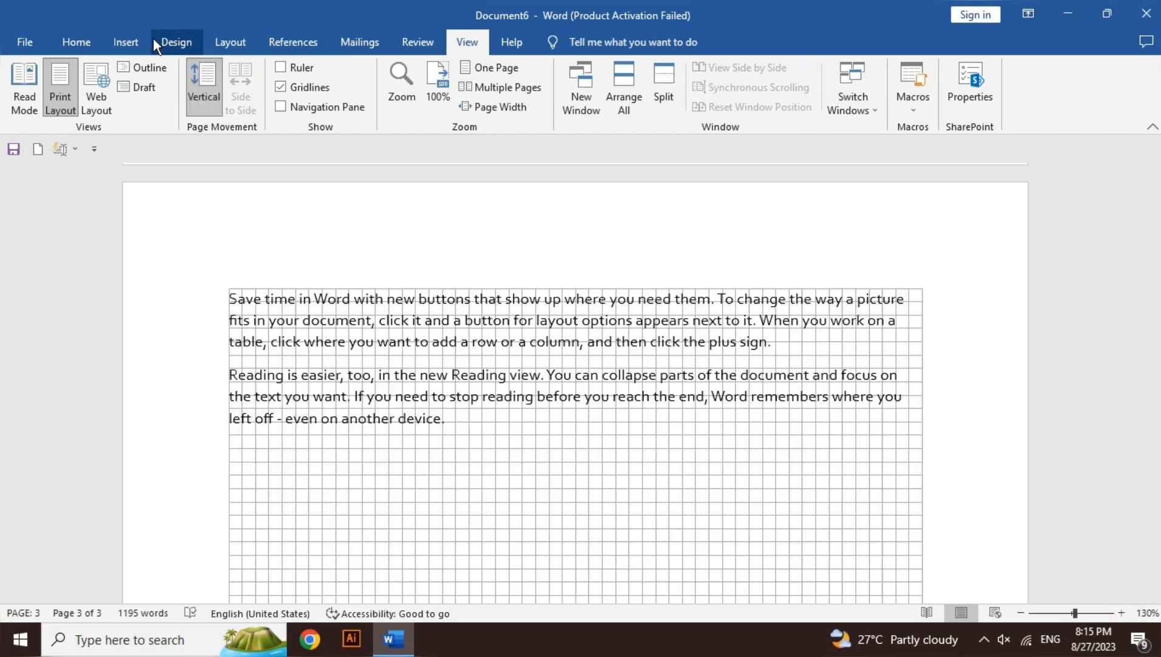
pyautogui.click(126, 42)
pyautogui.click(222, 67)
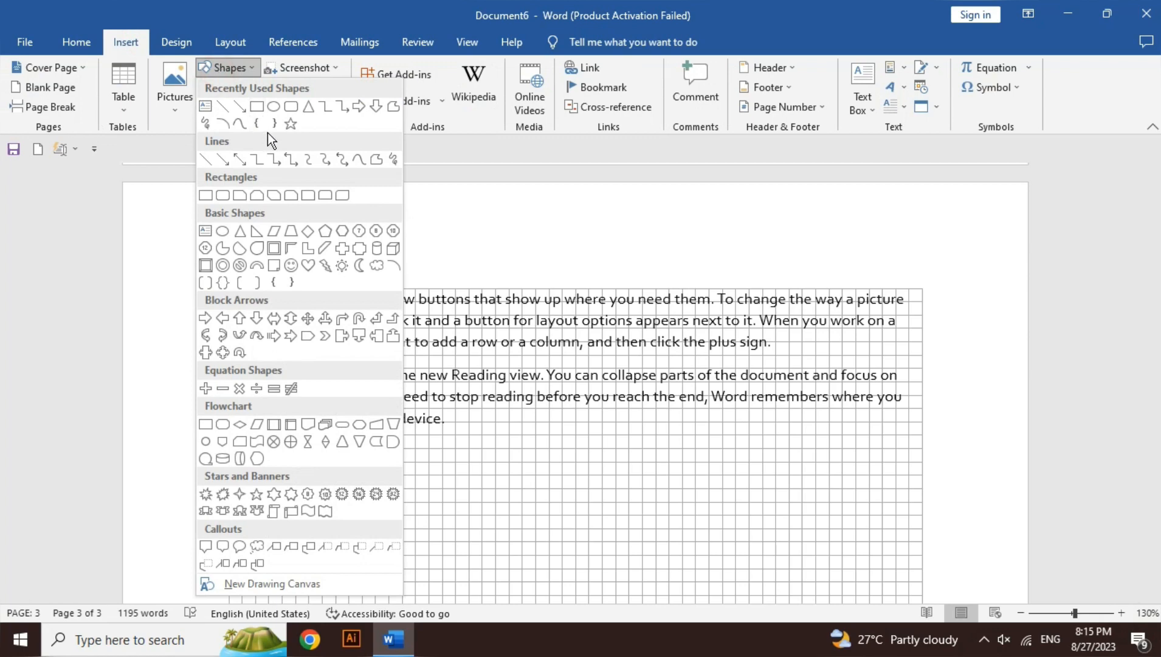
pyautogui.click(277, 111)
pyautogui.scroll(-3, 863, 394)
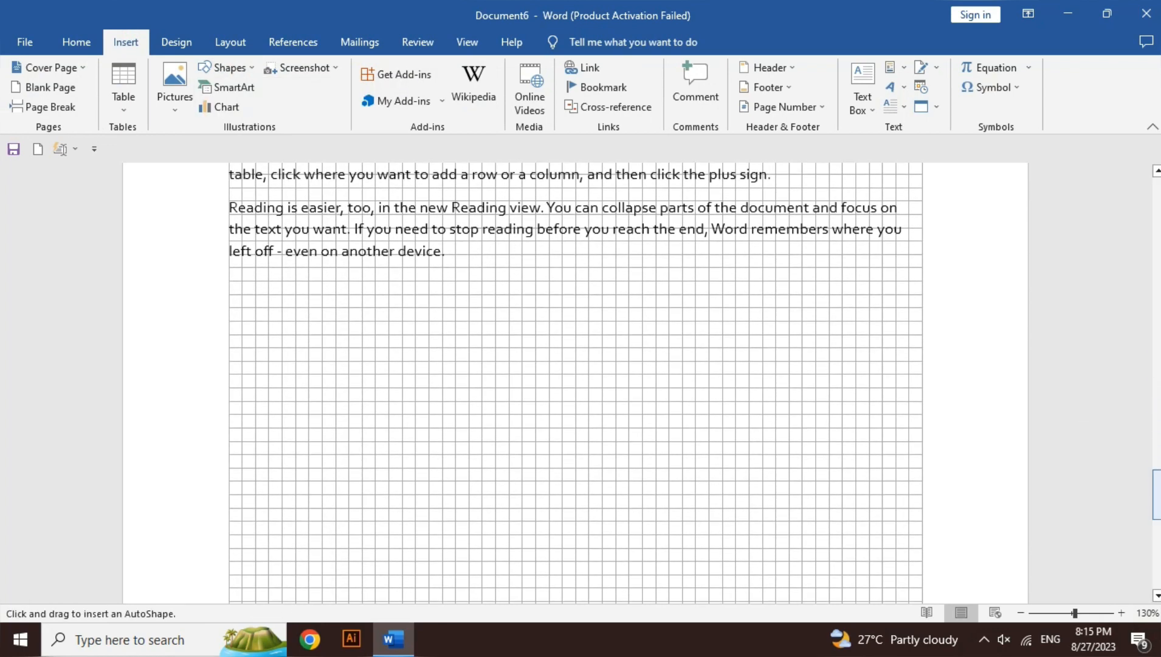
pyautogui.moveTo(488, 321); pyautogui.dragTo(524, 362)
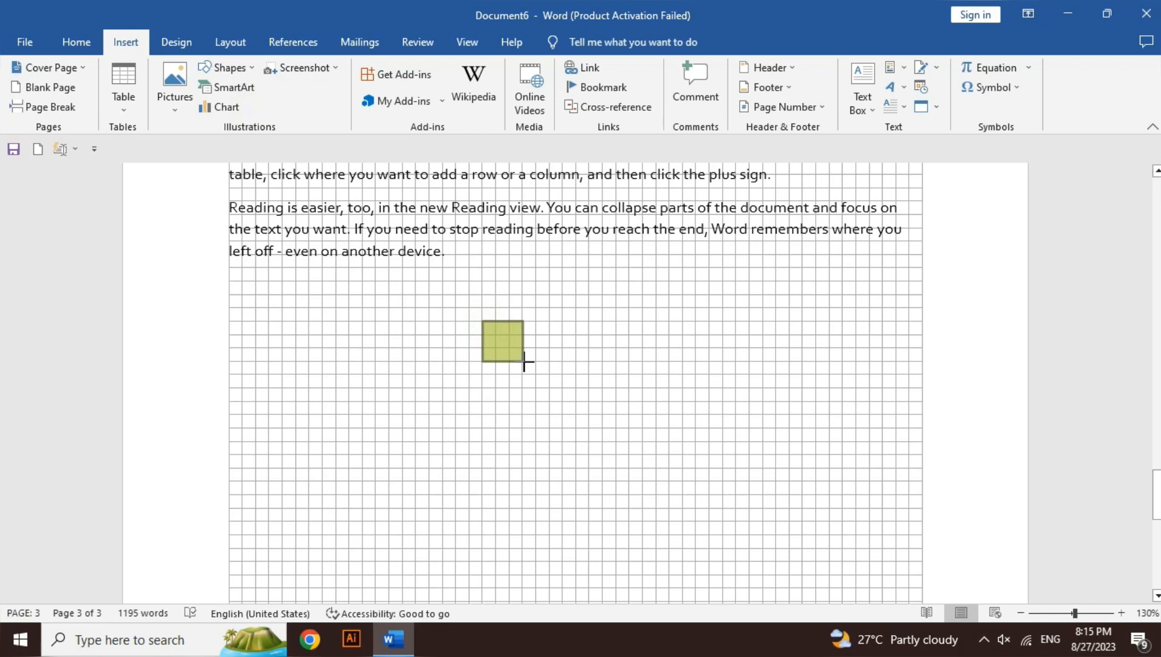
pyautogui.moveTo(524, 362); pyautogui.dragTo(525, 362)
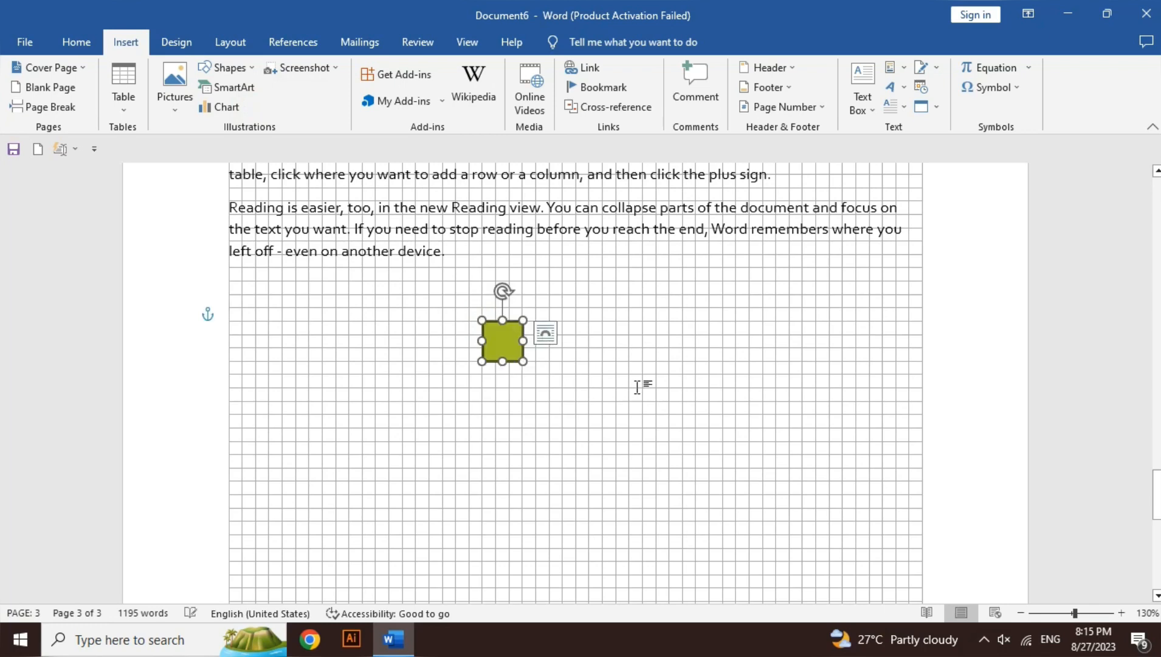
pyautogui.click(70, 72)
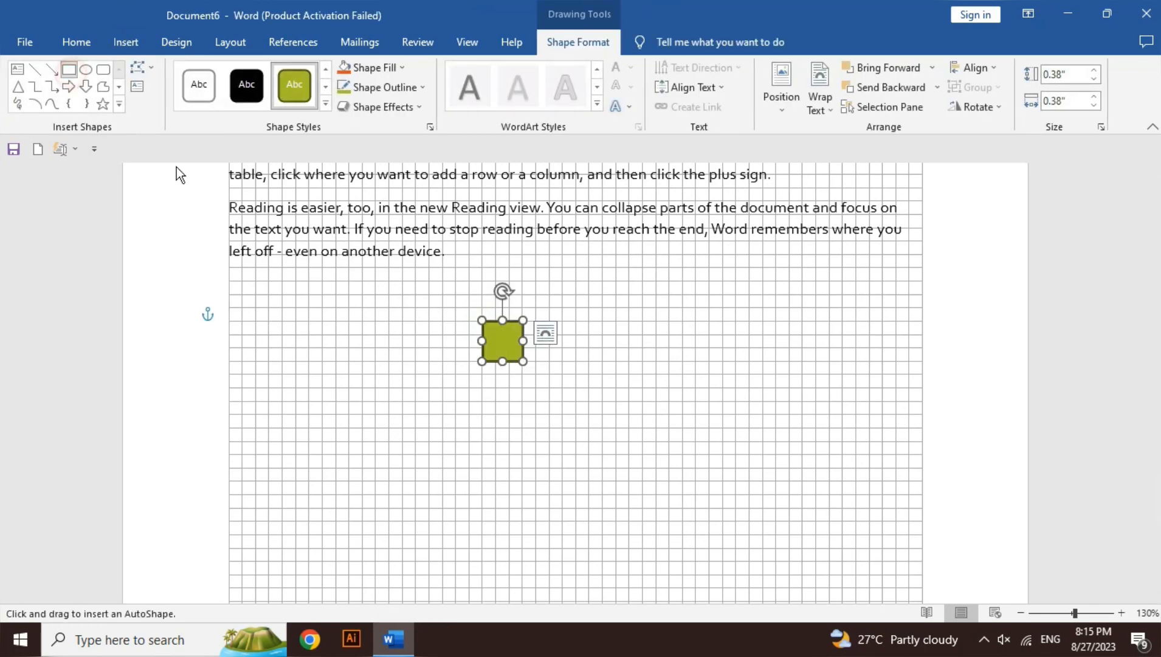
pyautogui.moveTo(588, 386); pyautogui.dragTo(625, 422)
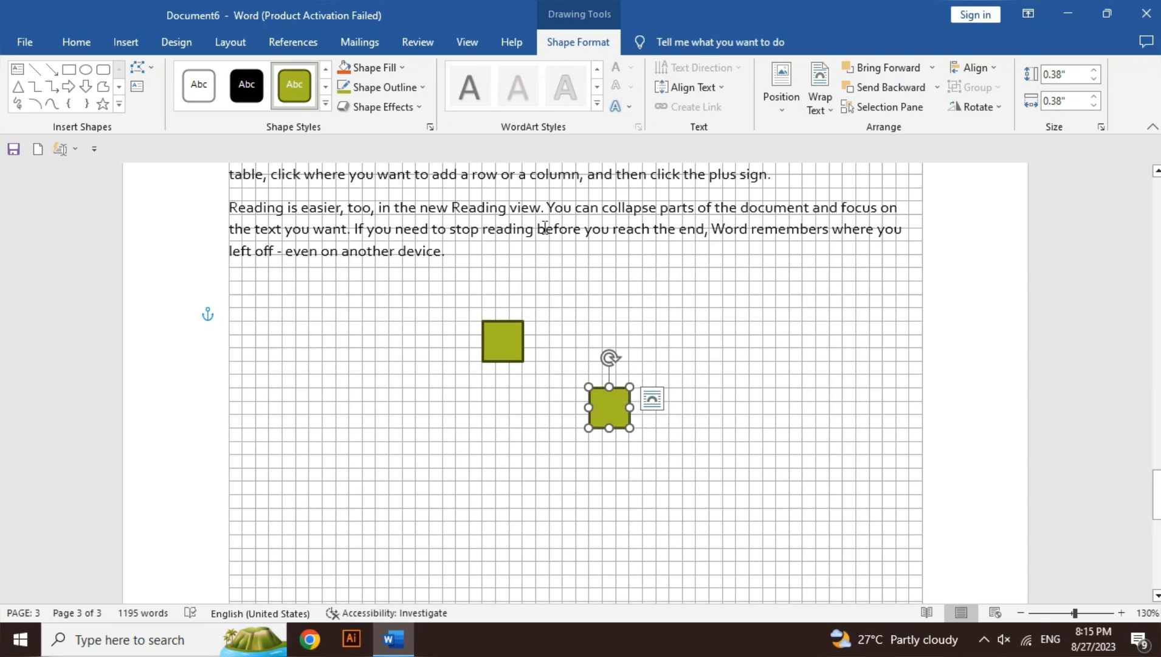
# Hide the gridlines behind the text and the two squares
pyautogui.click(466, 41)
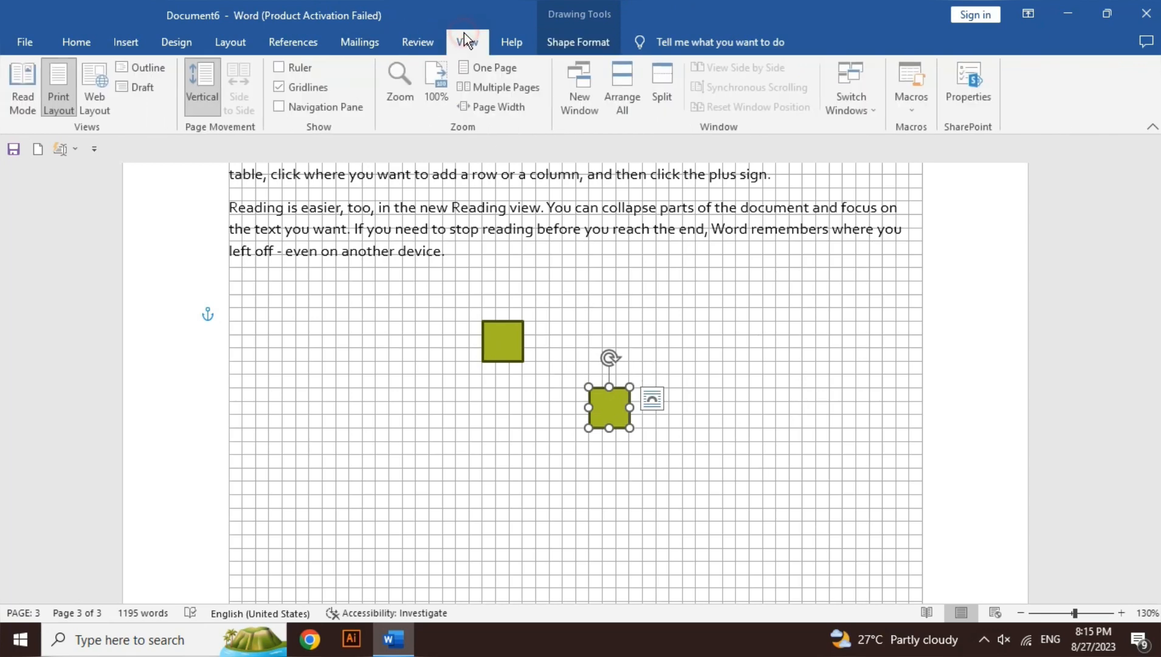
pyautogui.click(319, 97)
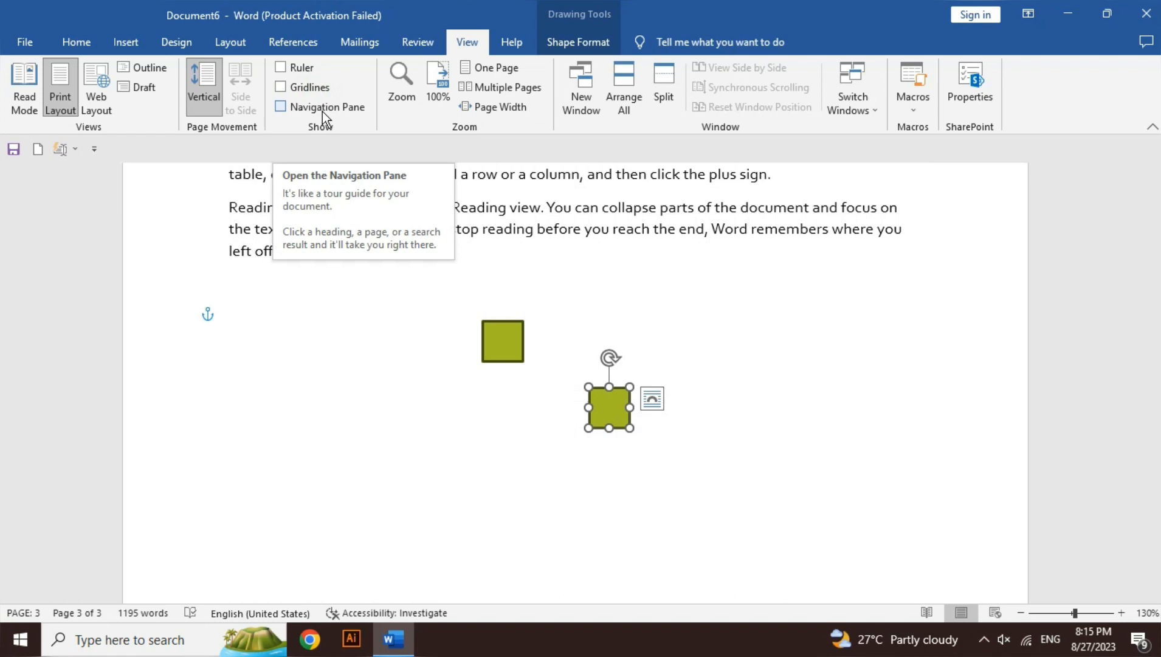
# Open the search pane with the Find command and close it again
pyautogui.click(77, 41)
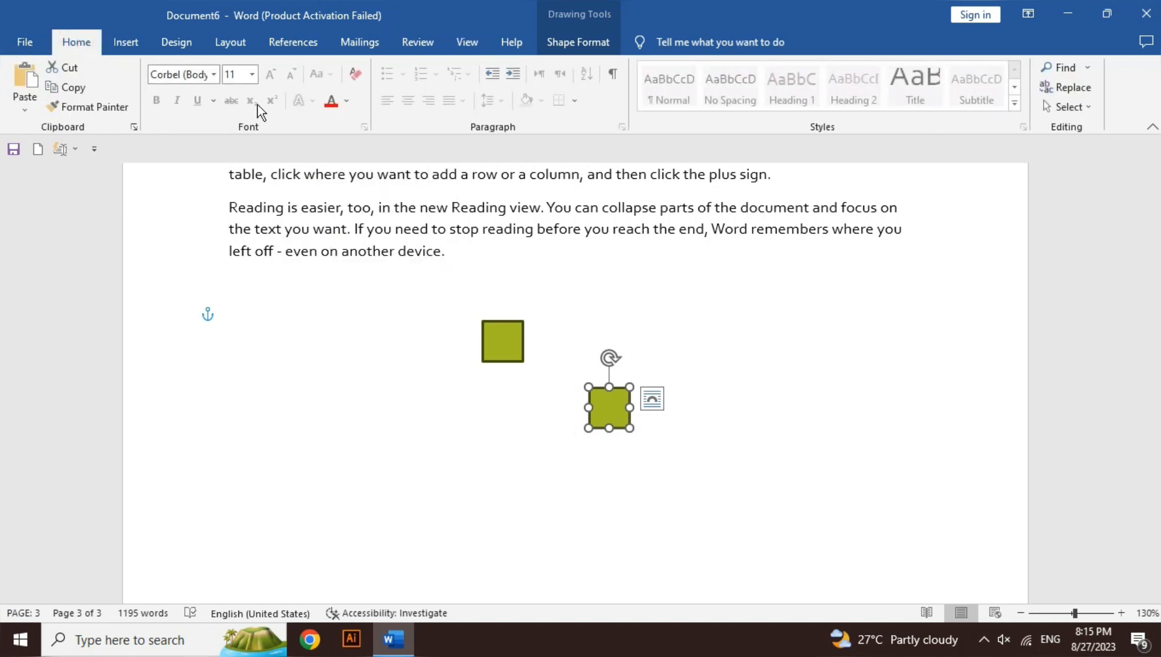
pyautogui.click(1061, 68)
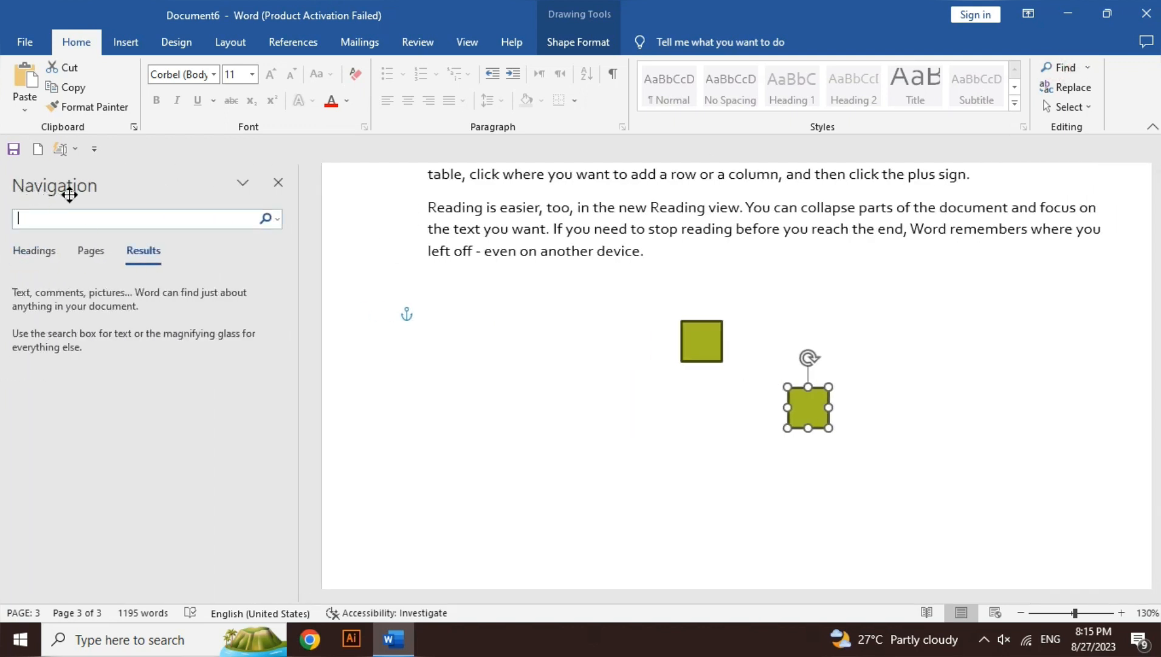
pyautogui.click(277, 183)
# Show the Navigation Pane, search the document for "video", and close the pane
pyautogui.click(466, 42)
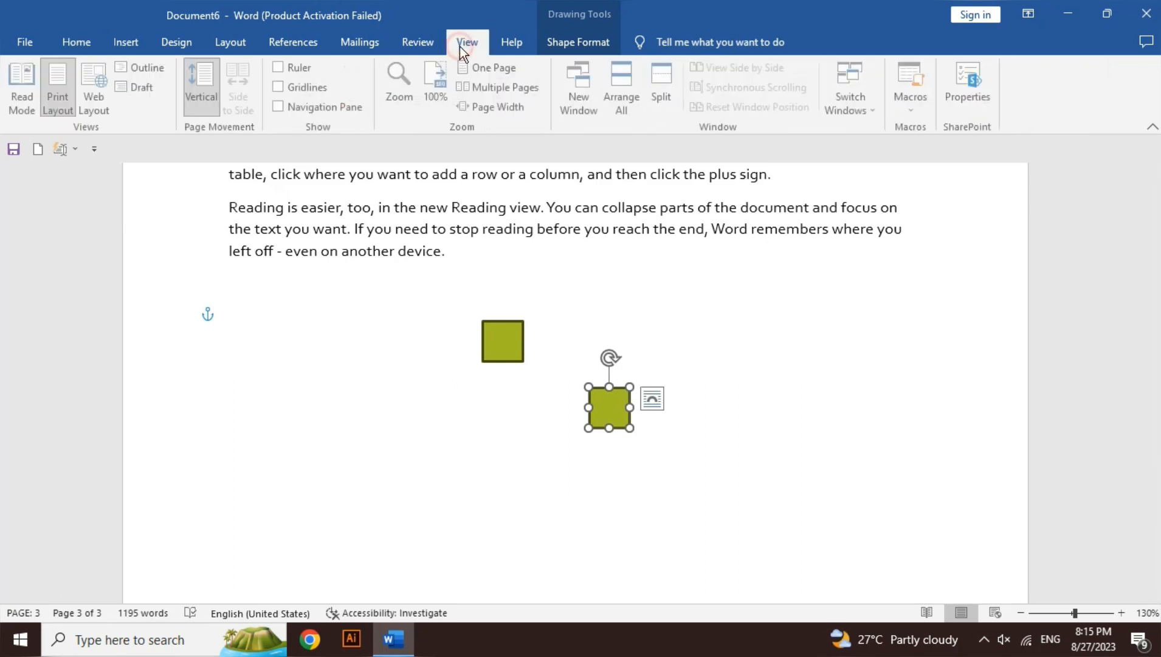
pyautogui.click(327, 108)
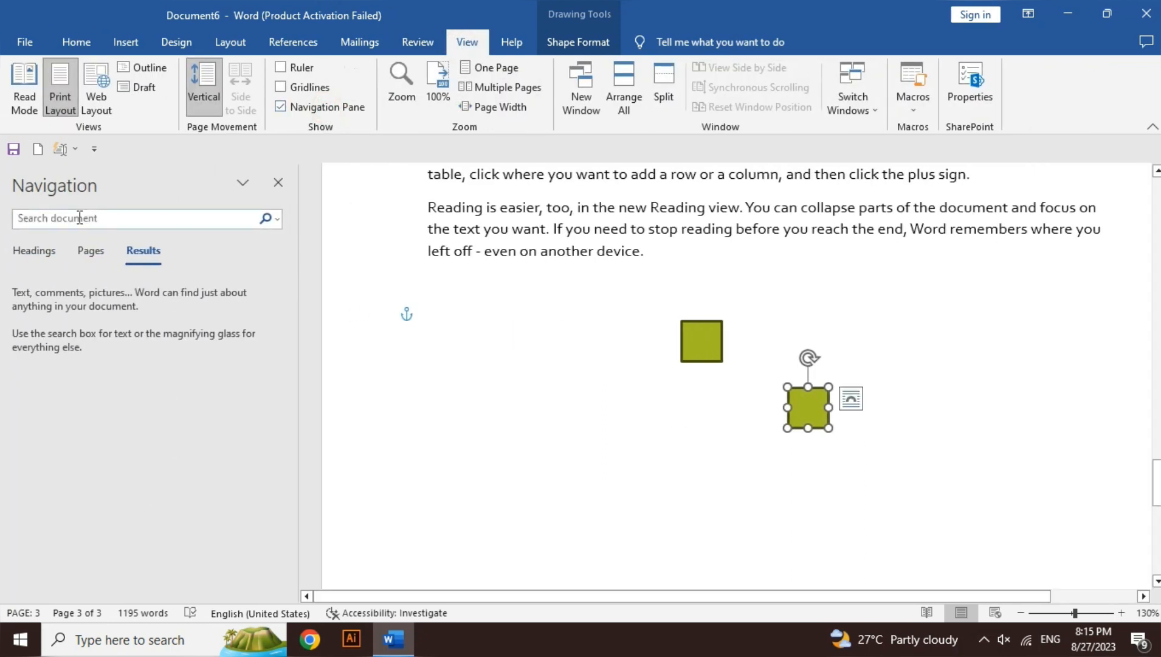
pyautogui.click(101, 225)
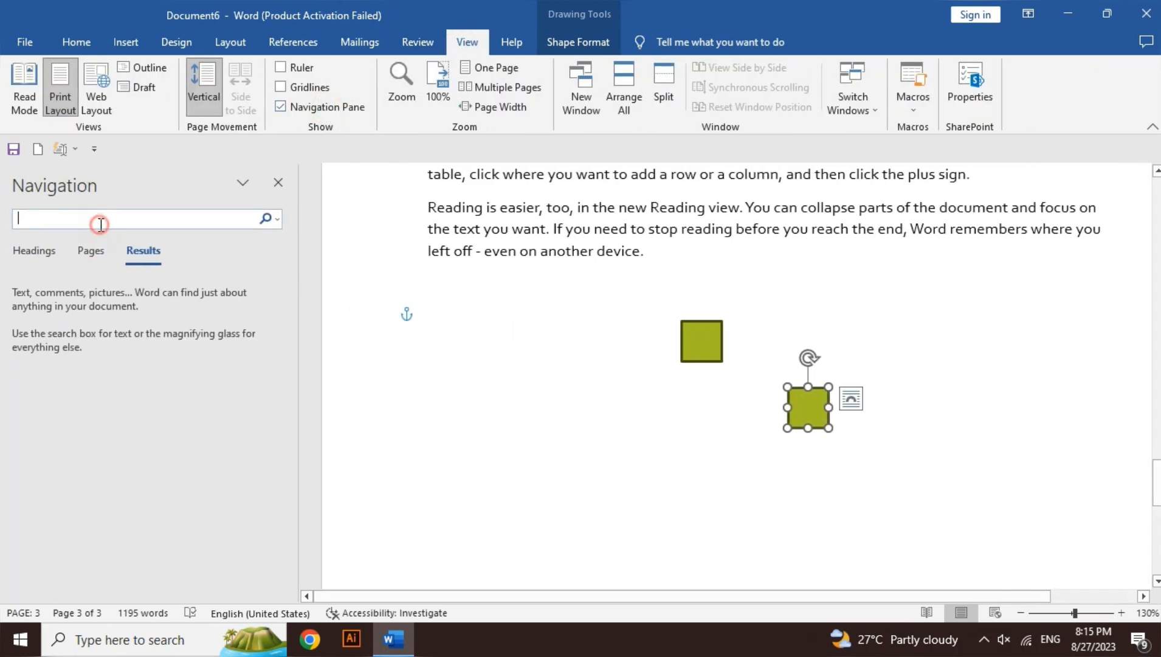
pyautogui.write('video')
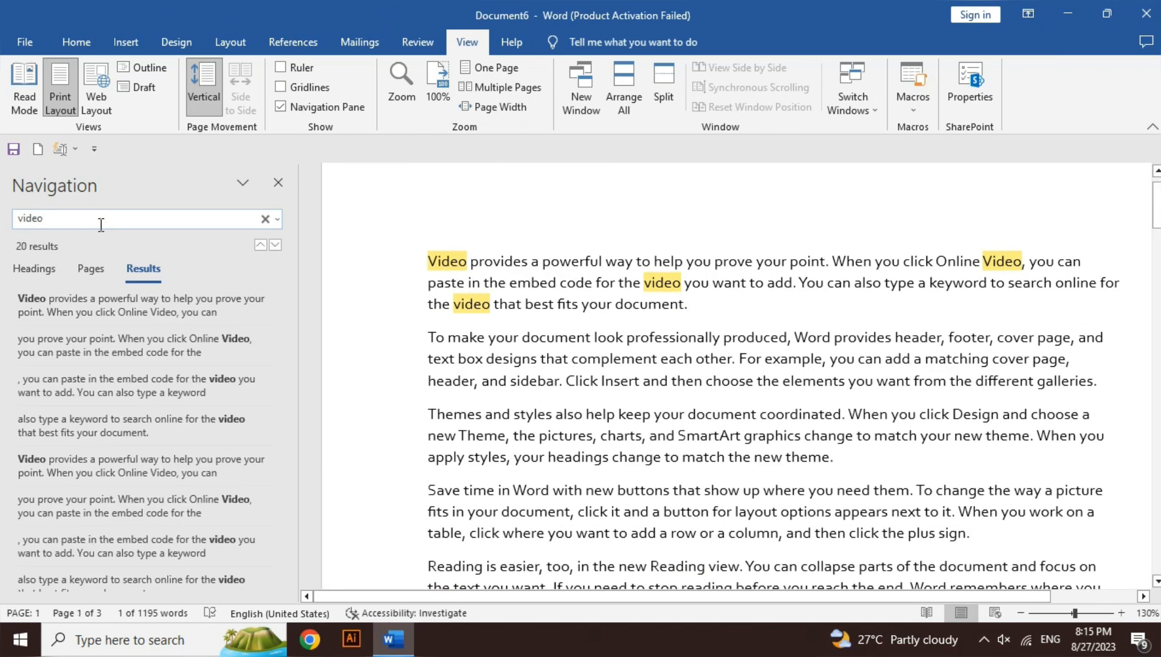
pyautogui.press('Escape')
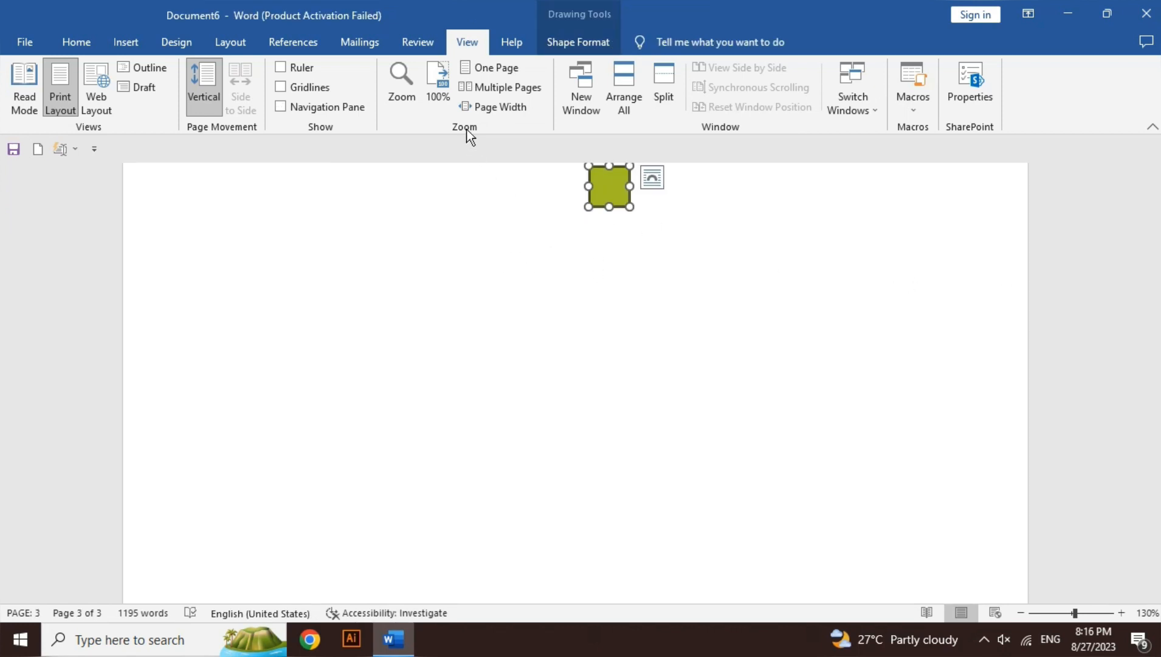
# Set the document zoom to 200% in the Zoom dialog
pyautogui.click(405, 85)
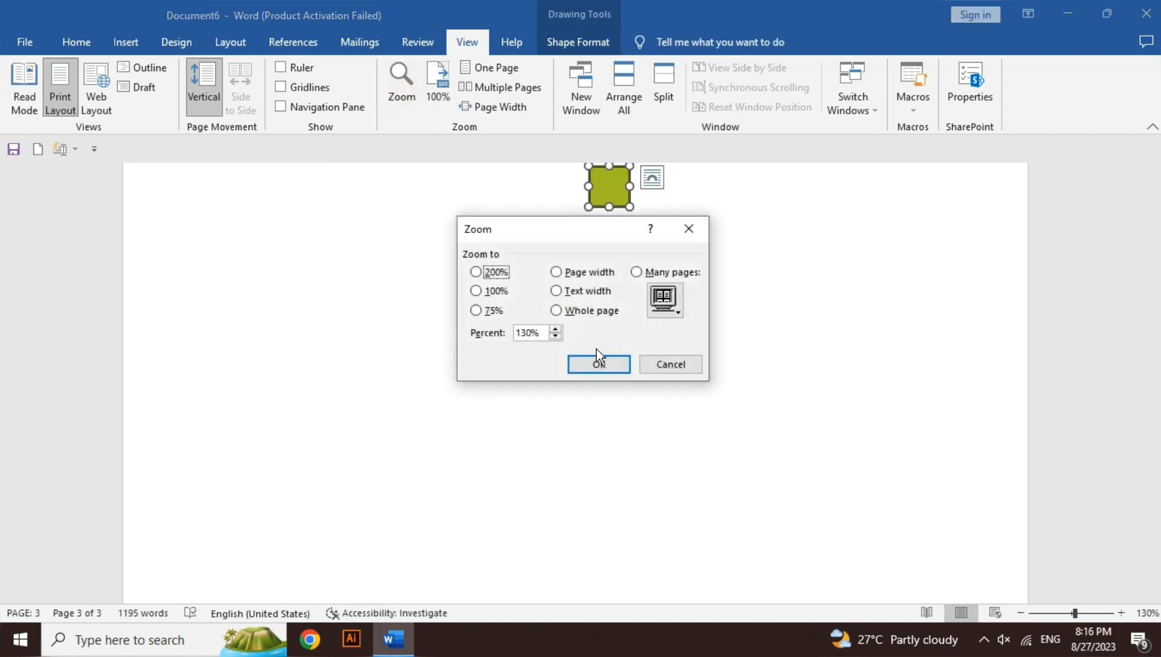
pyautogui.click(483, 274)
pyautogui.click(598, 365)
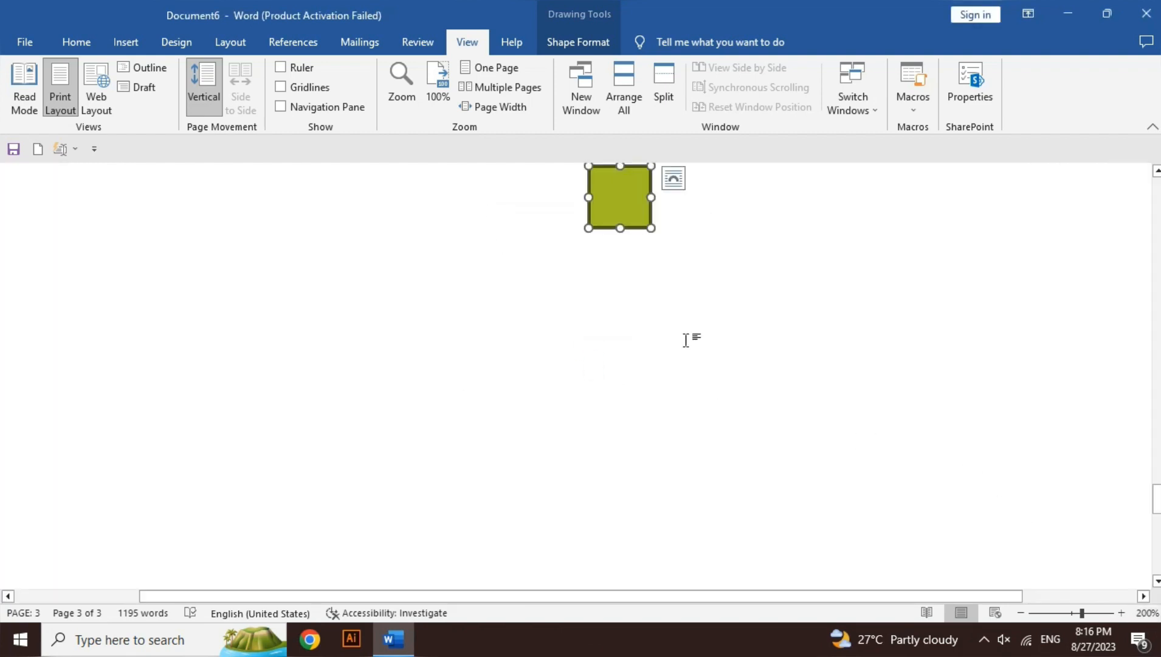
# Zoom the document out to 10% with the Many pages option in the Zoom dialog
pyautogui.click(401, 90)
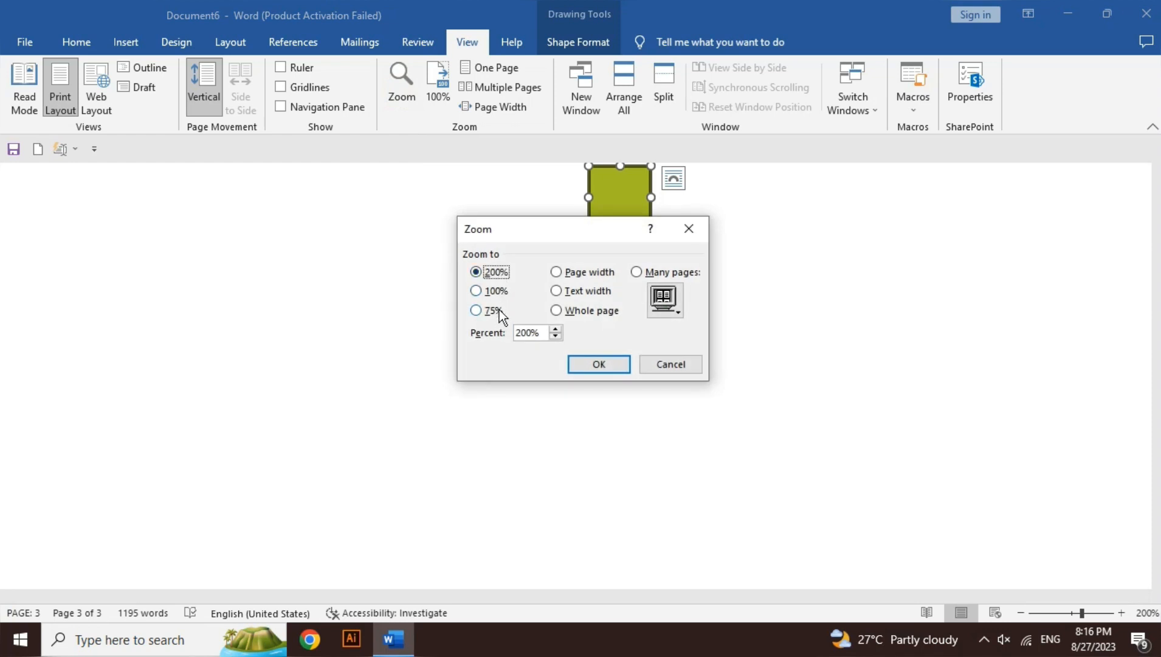
pyautogui.click(526, 335)
pyautogui.doubleClick(526, 335)
pyautogui.click(684, 275)
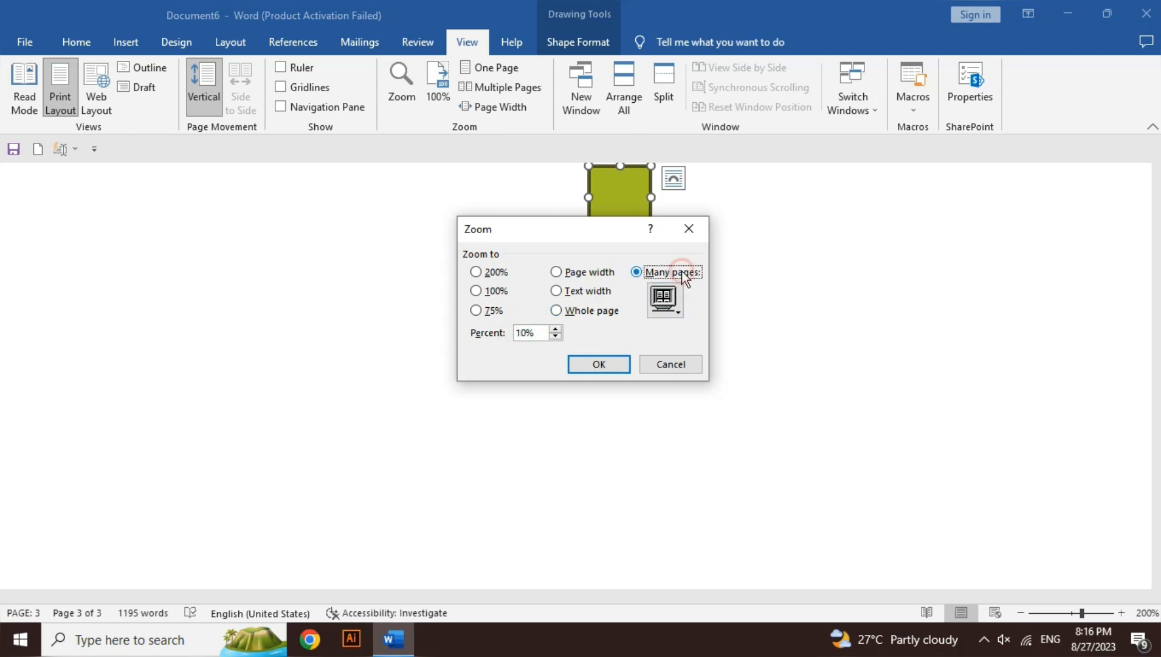
pyautogui.click(610, 365)
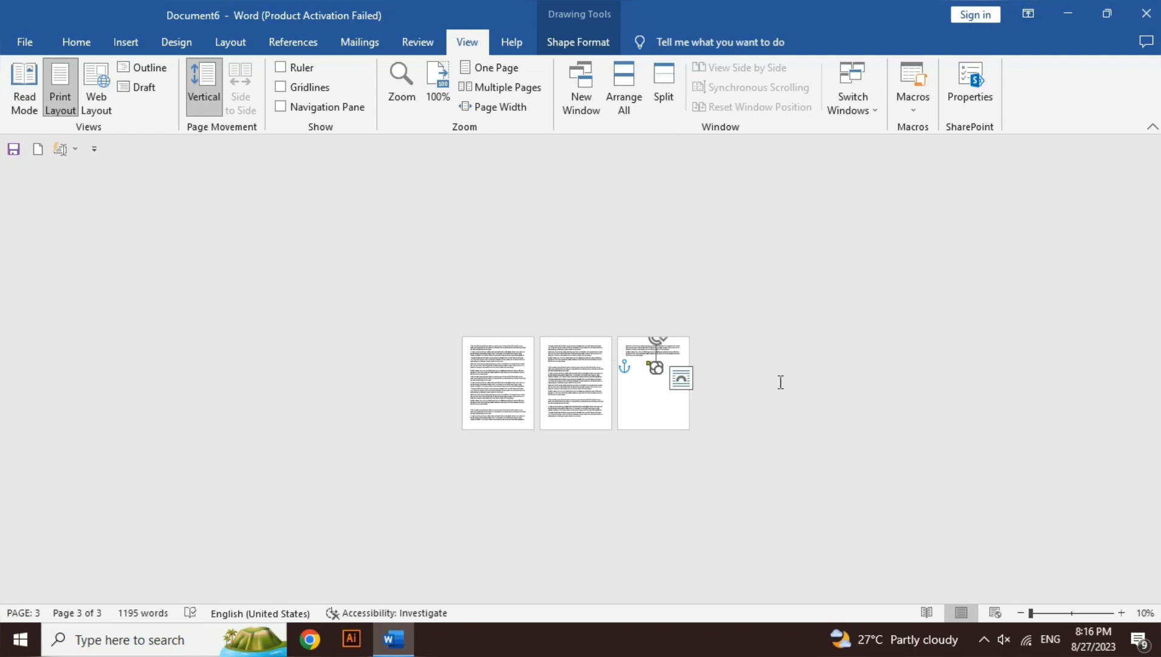
# Return the zoom to 200% using the preset in the Zoom dialog
pyautogui.click(419, 98)
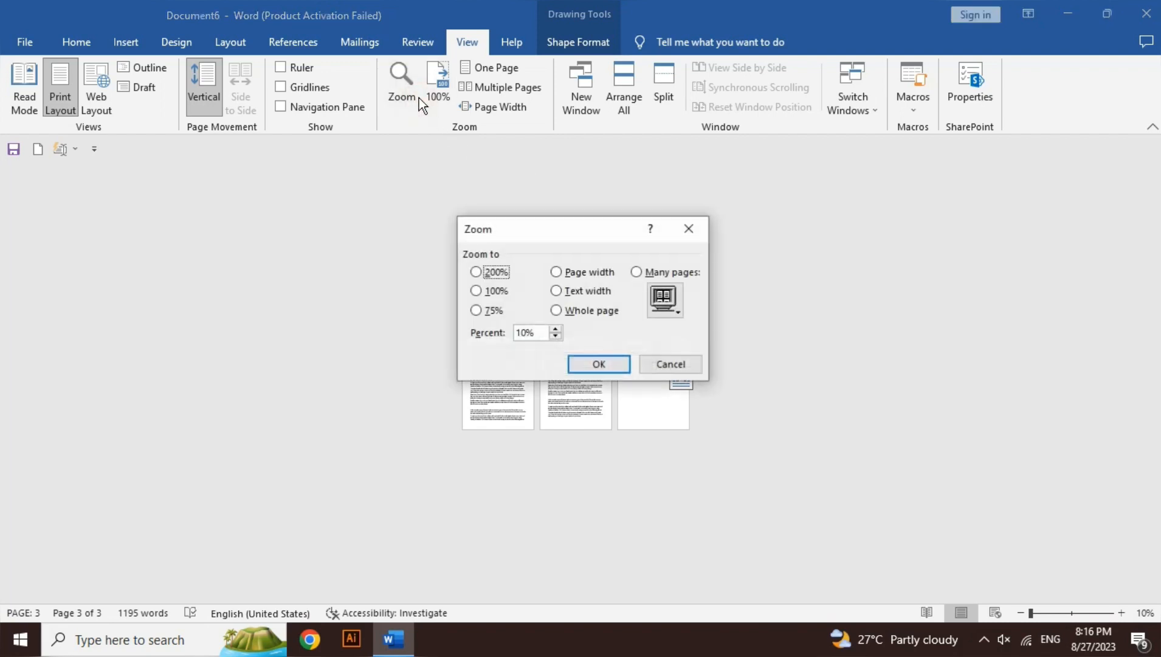
pyautogui.click(494, 274)
pyautogui.click(600, 364)
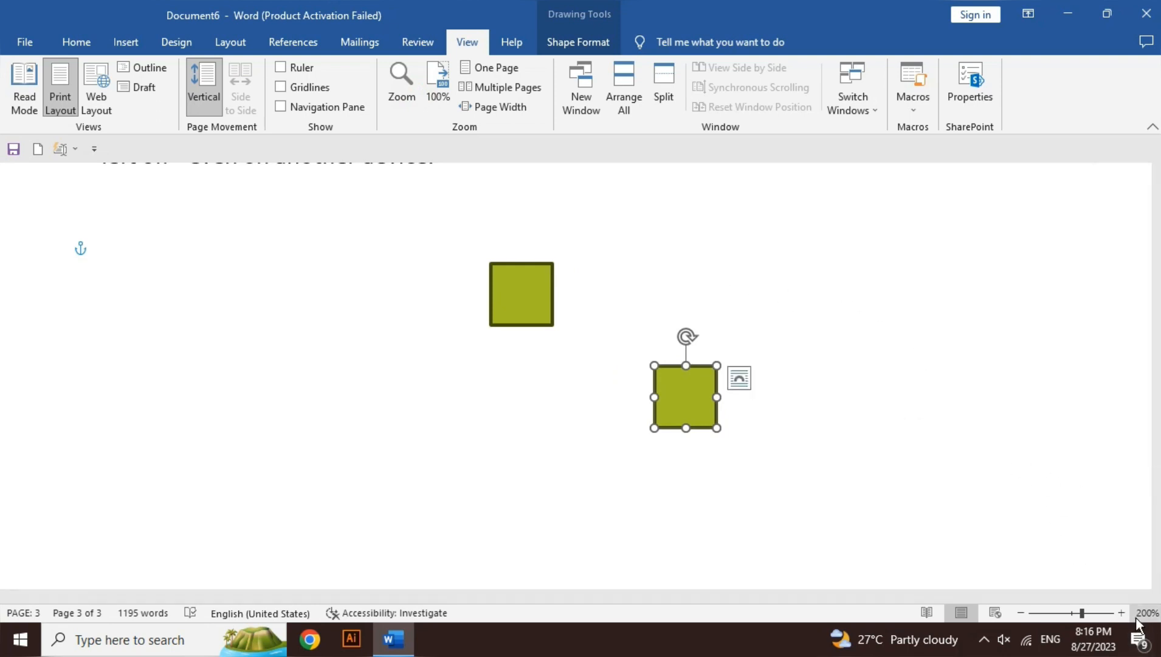
# Zoom the document in to about 388% and out to about 15%, and reset it to 100%
pyautogui.click(1100, 613)
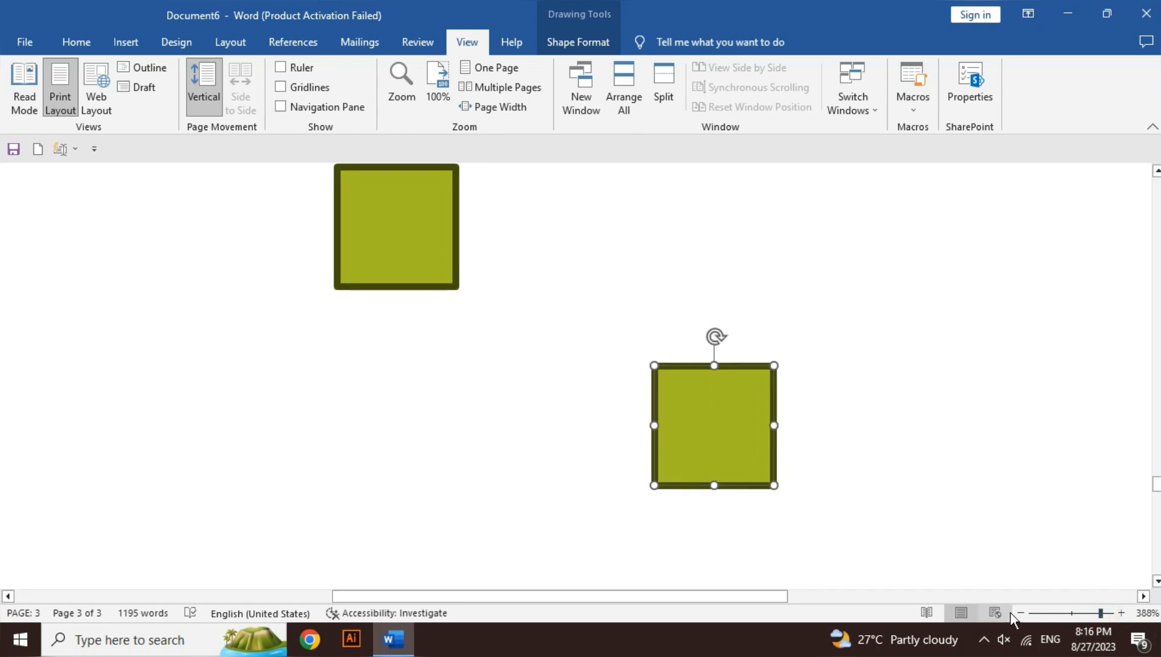
pyautogui.click(1032, 613)
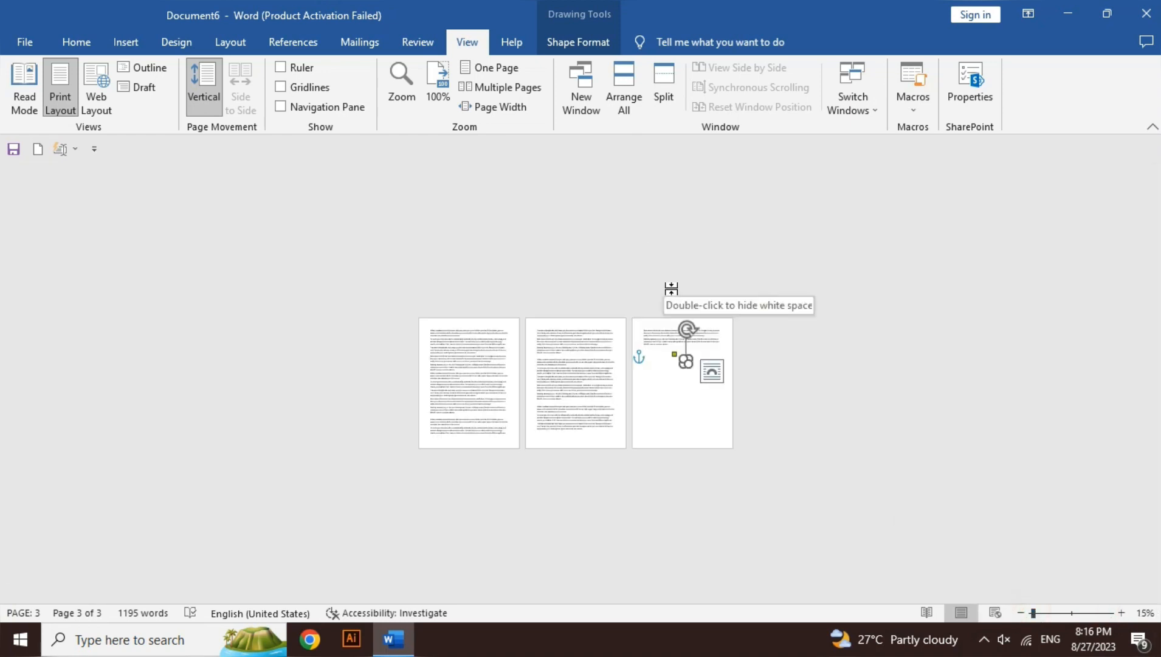
pyautogui.click(433, 101)
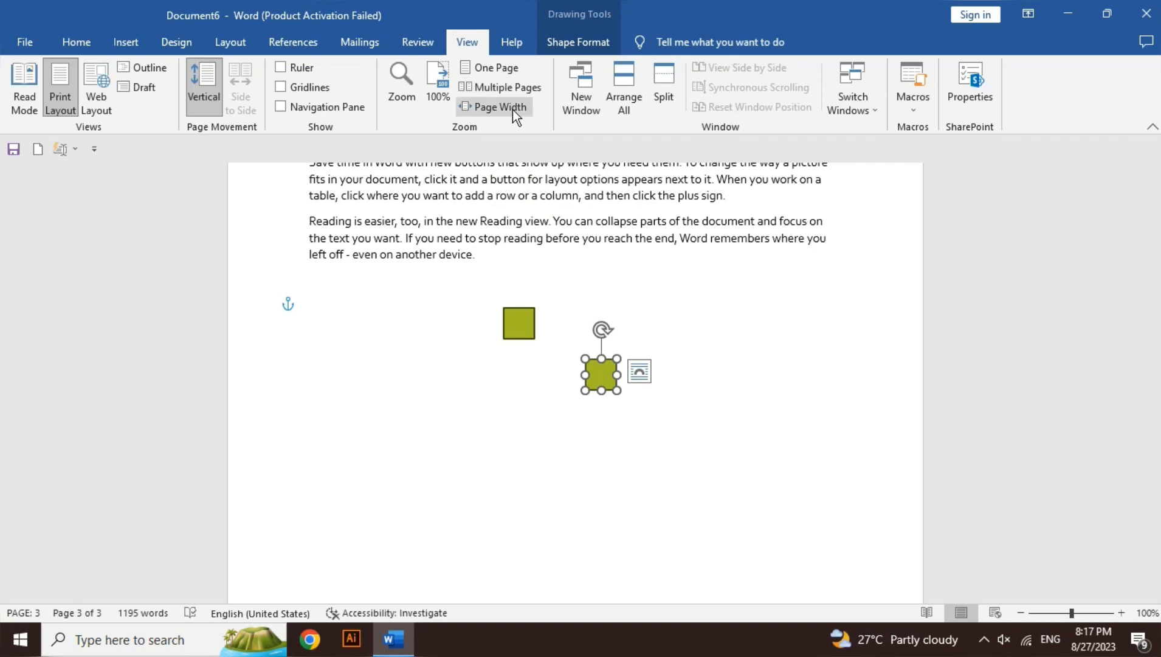
# Switch to the One Page zoom and reduce the zoom to 10%
pyautogui.click(498, 66)
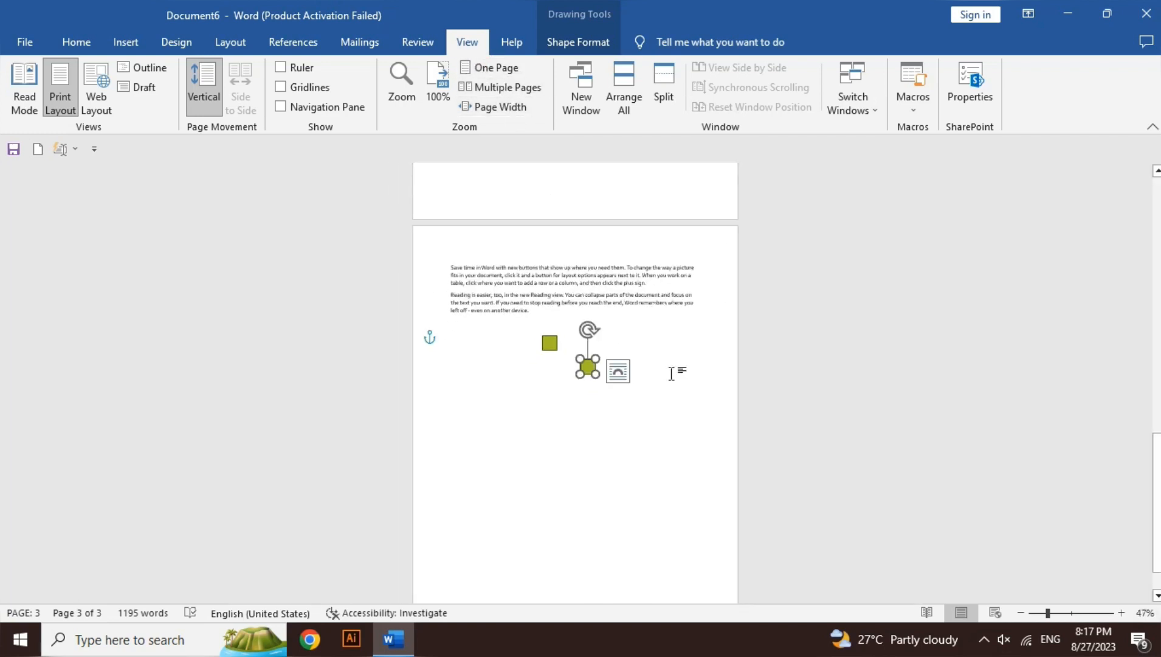
pyautogui.click(1021, 614)
pyautogui.click(1020, 614)
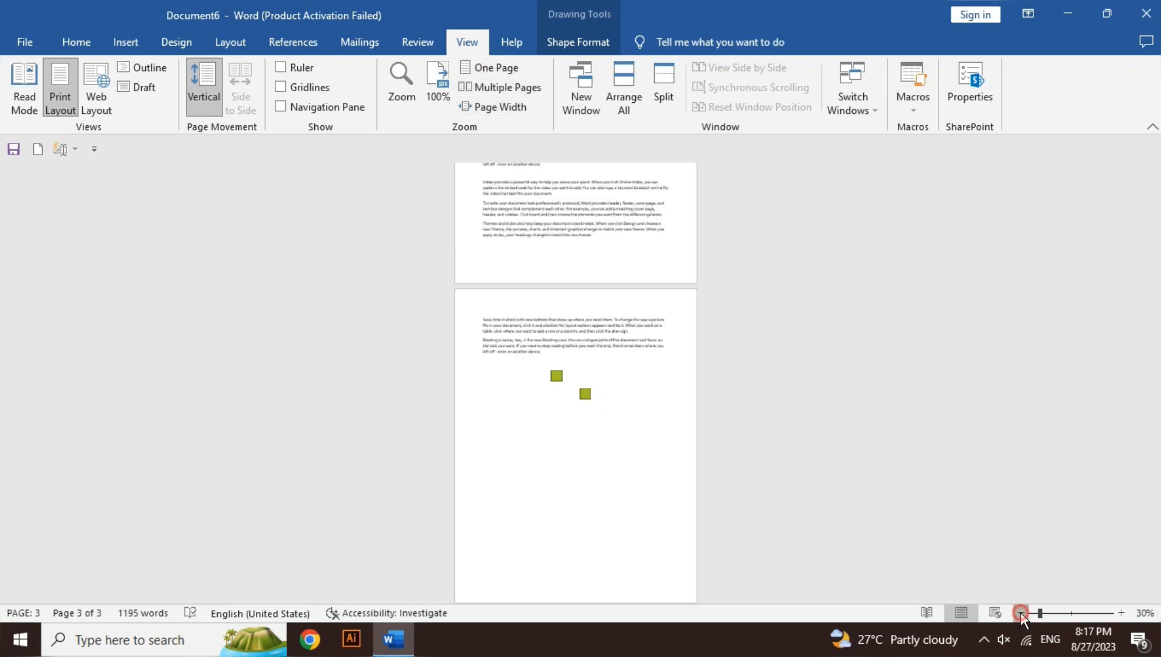
pyautogui.click(1021, 613)
pyautogui.click(1021, 613)
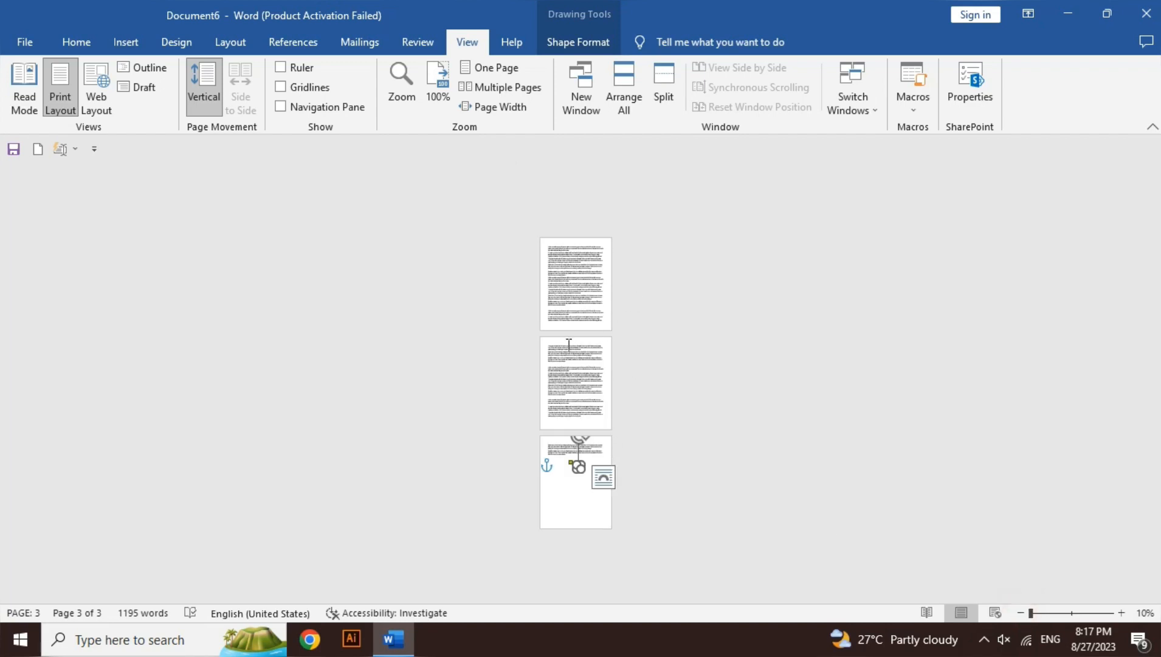
# Display multiple pages side by side and reduce the zoom to 20%
pyautogui.click(518, 94)
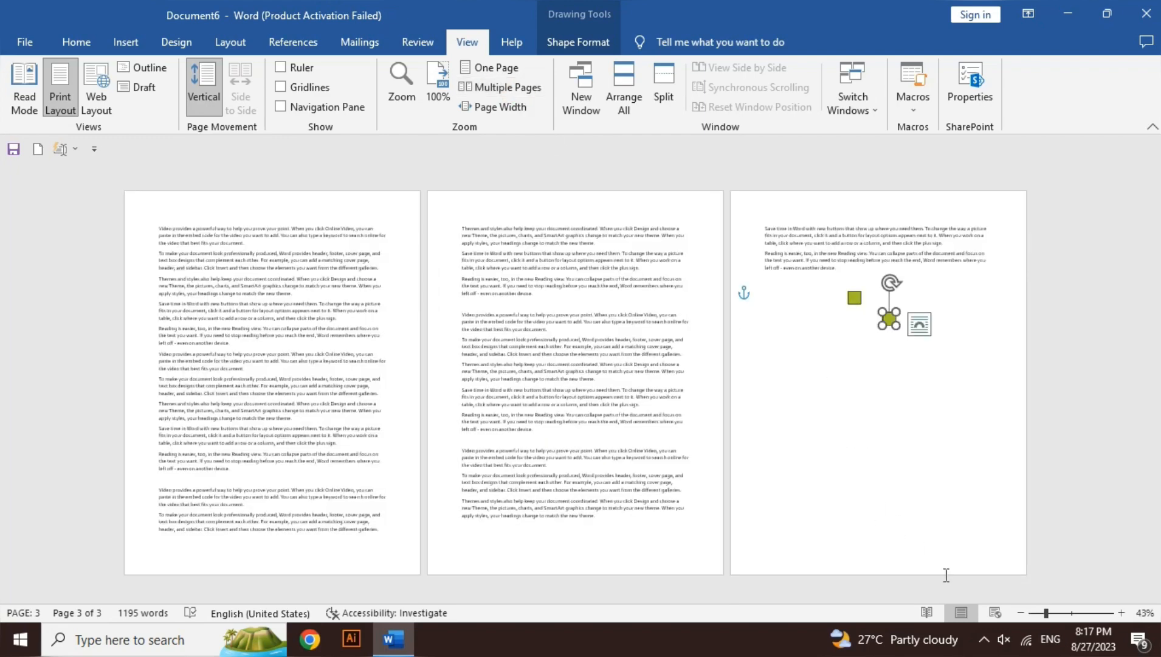
pyautogui.click(1023, 611)
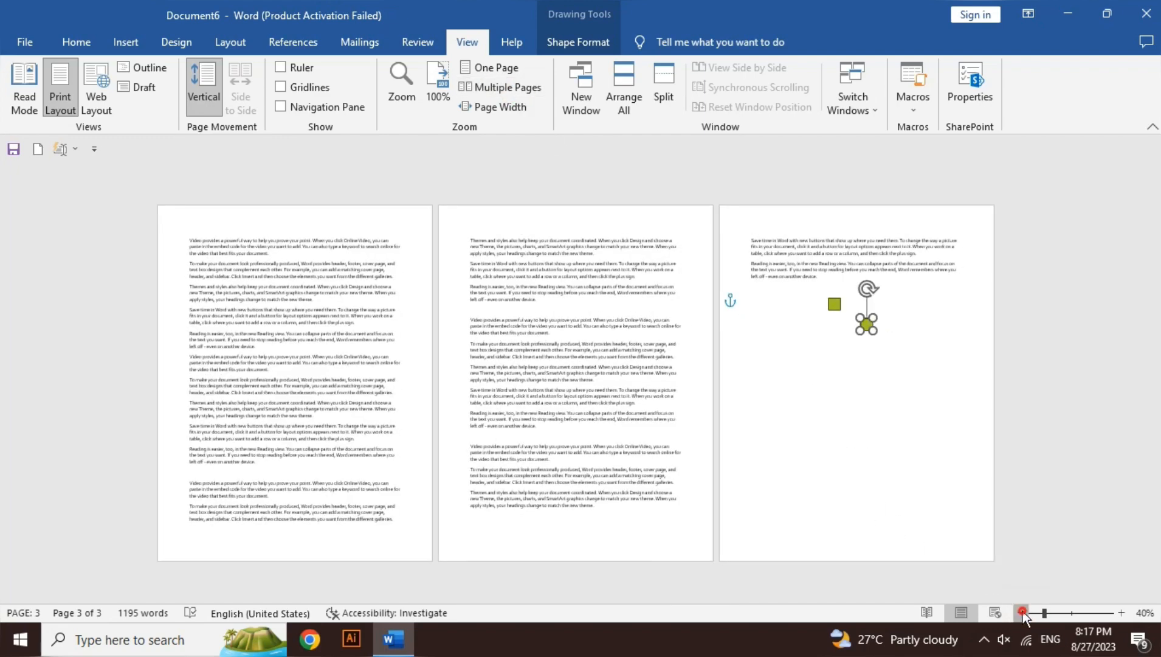
pyautogui.click(1023, 611)
pyautogui.click(1023, 612)
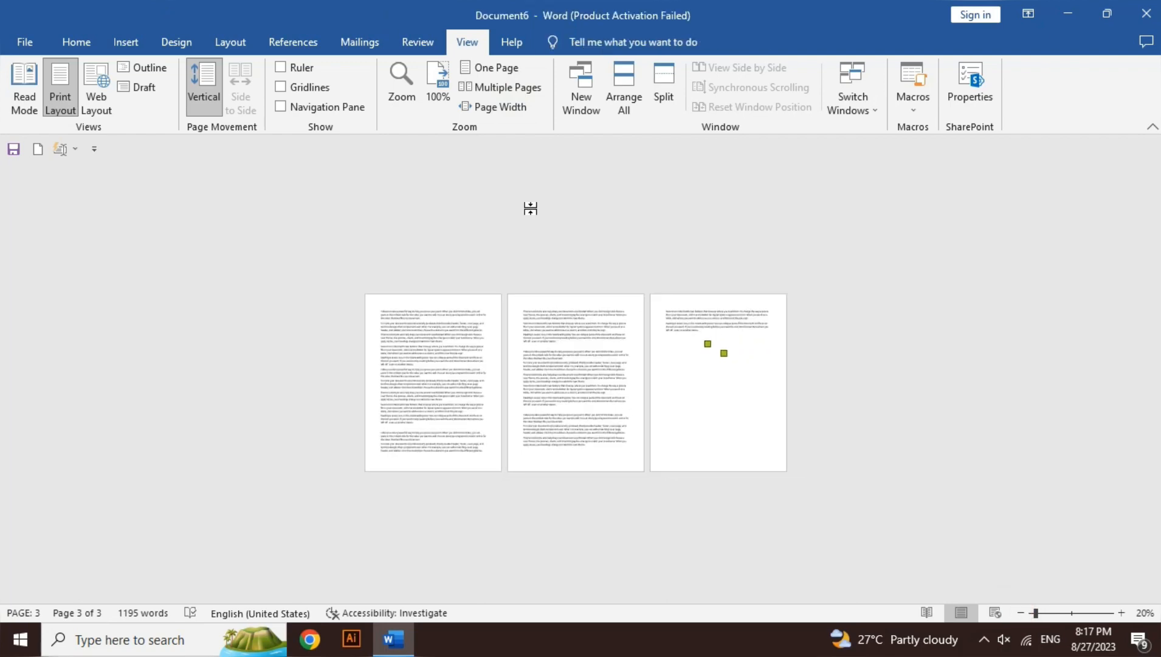
# Zoom the document to page width and place the cursor in the "Save time in Word" paragraph on page 1
pyautogui.click(515, 107)
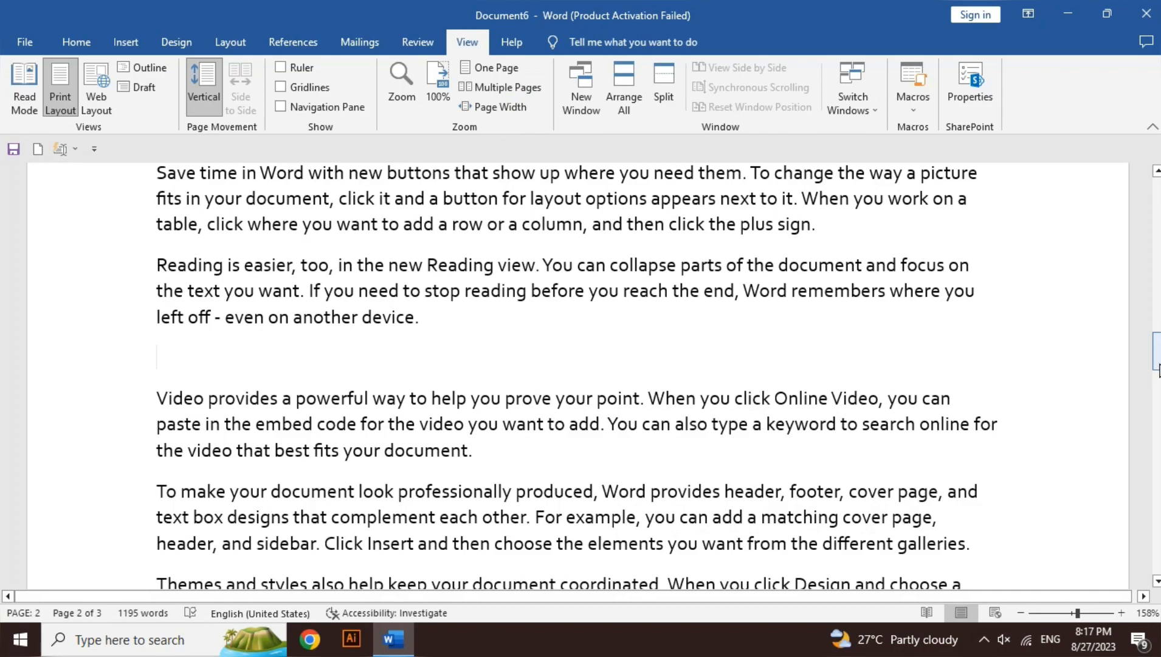
pyautogui.moveTo(1158, 370); pyautogui.dragTo(1158, 240)
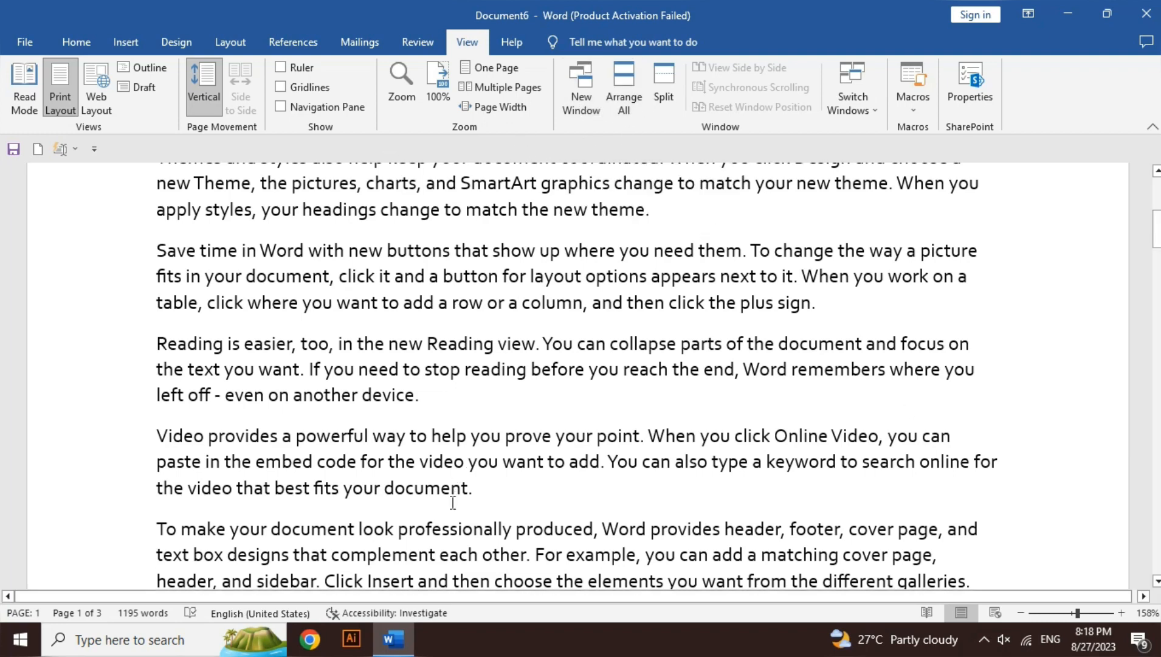
pyautogui.moveTo(395, 650)
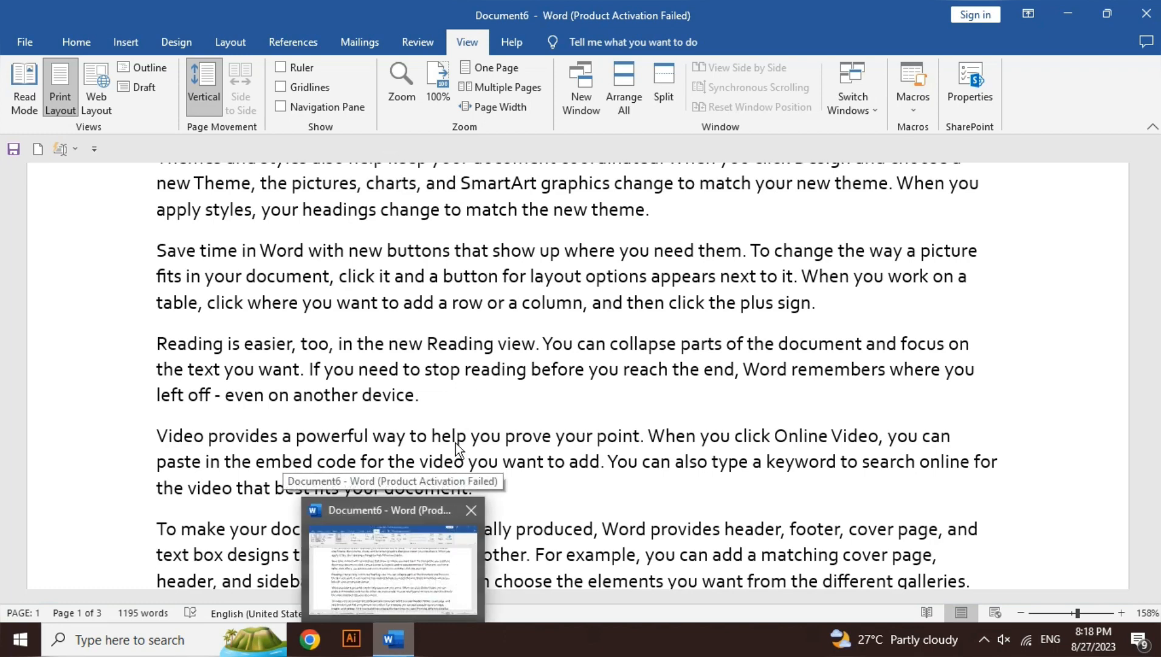
pyautogui.click(553, 262)
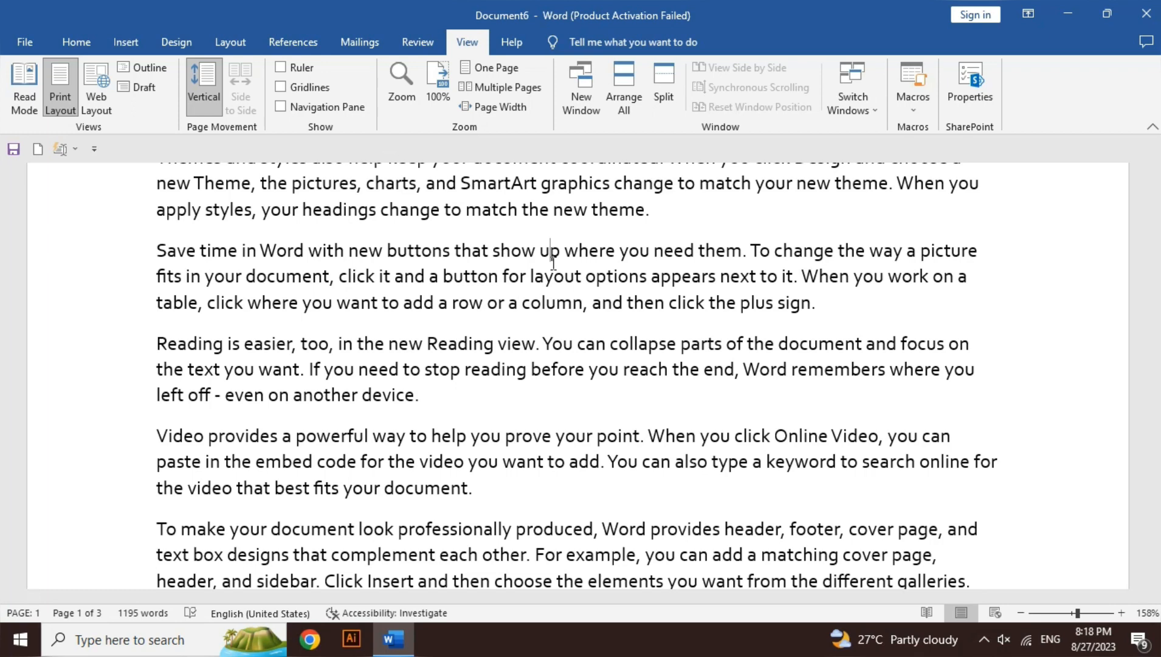
# Open a second window of the document, pull it down over the original one, and maximize it
pyautogui.click(575, 113)
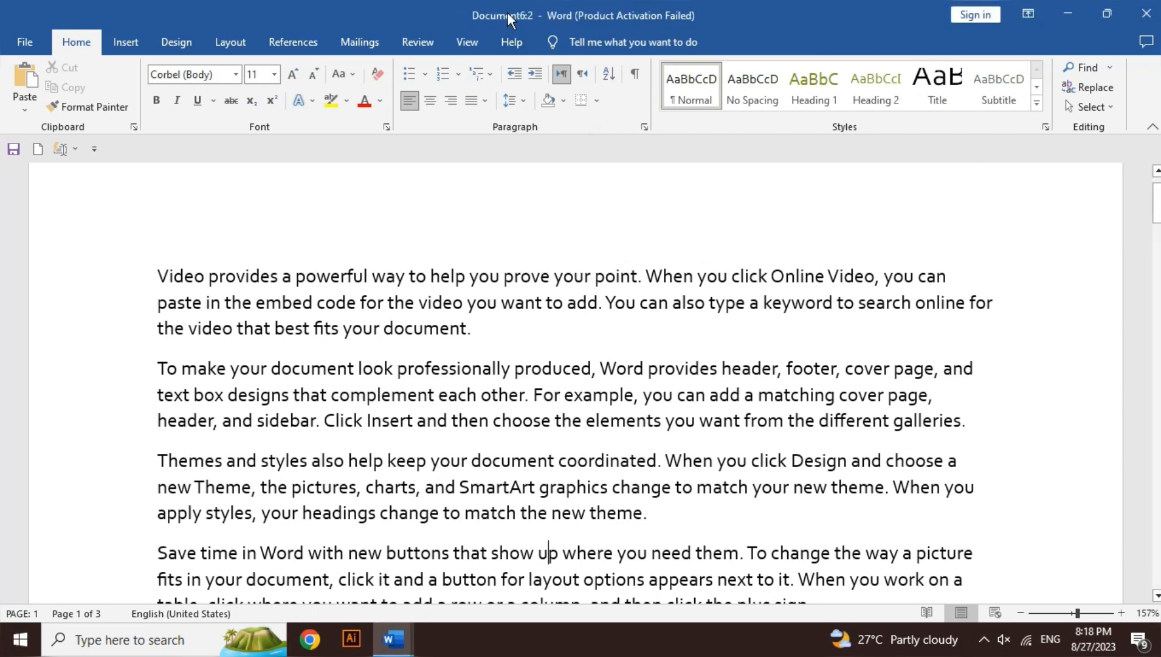
pyautogui.moveTo(524, 20); pyautogui.dragTo(541, 176)
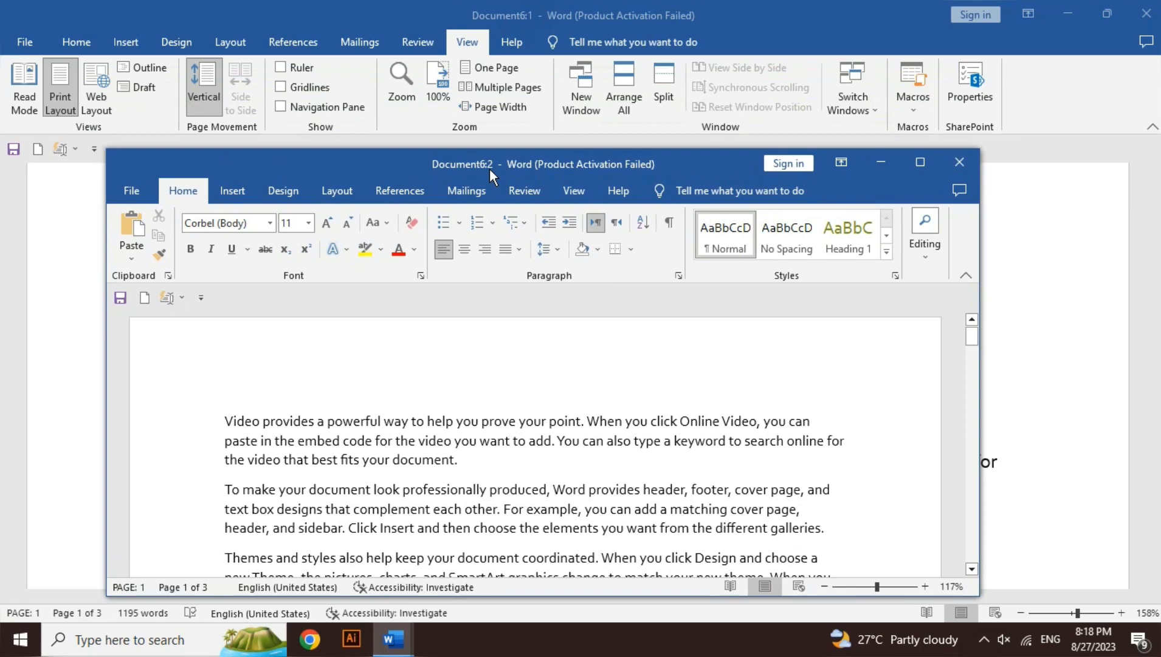
pyautogui.click(916, 171)
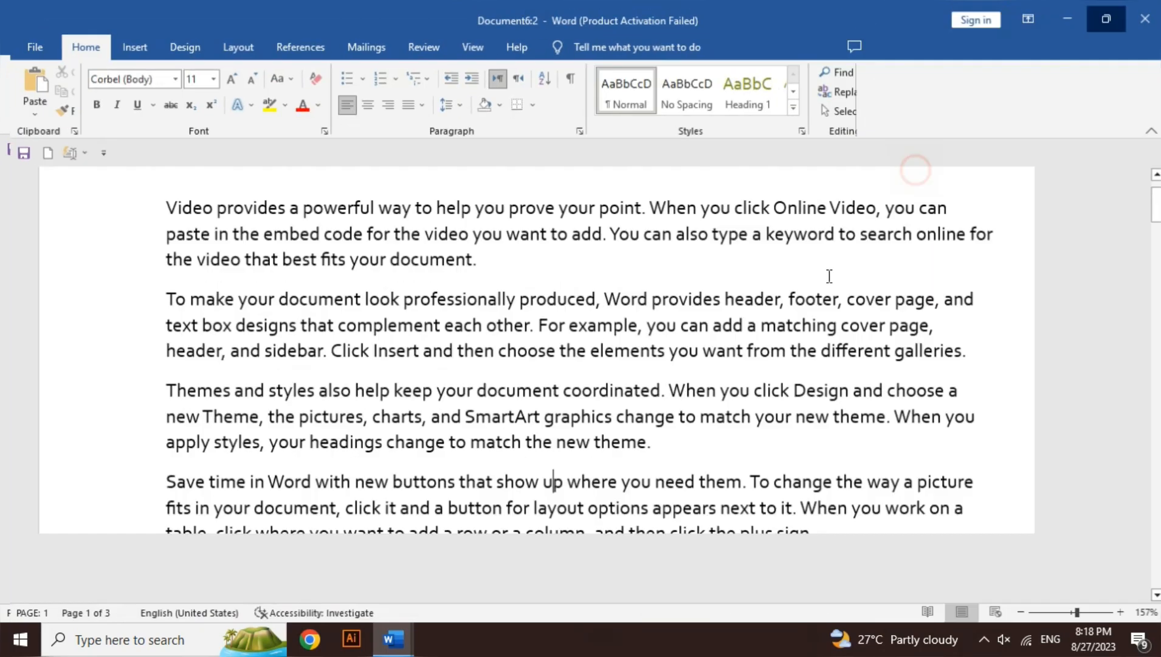
# Place the cursor before "elements" in the second paragraph and arrange both document windows on the screen
pyautogui.click(581, 348)
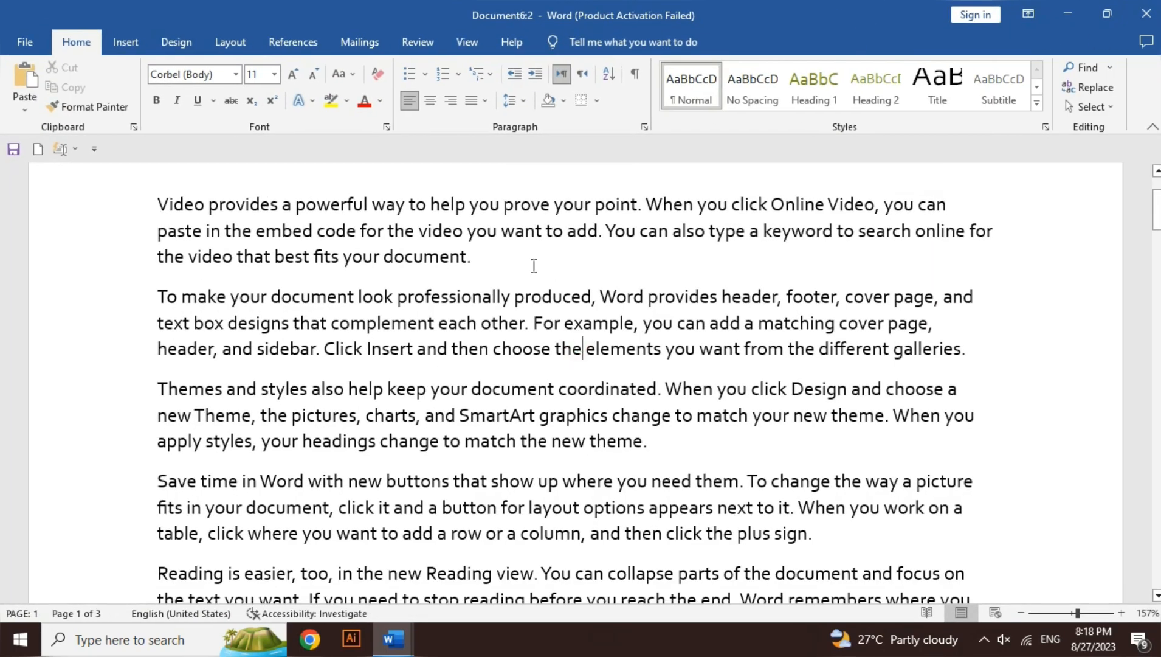
pyautogui.click(472, 54)
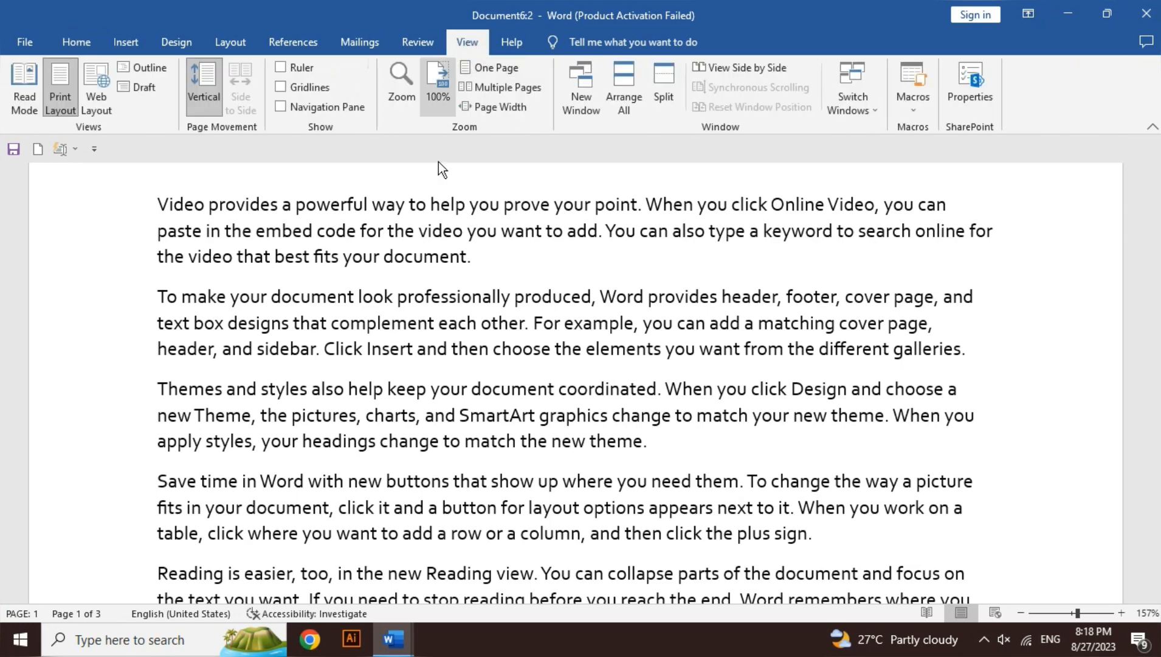
pyautogui.click(628, 102)
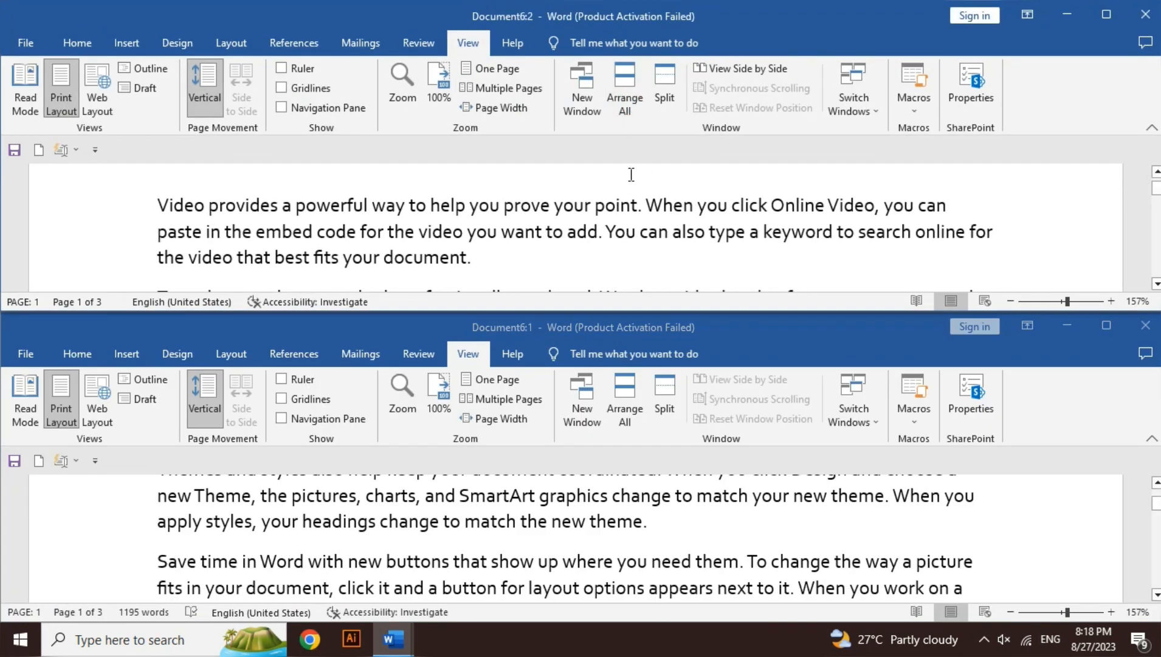
# Open a third window of the document and arrange all three windows on the screen
pyautogui.click(571, 83)
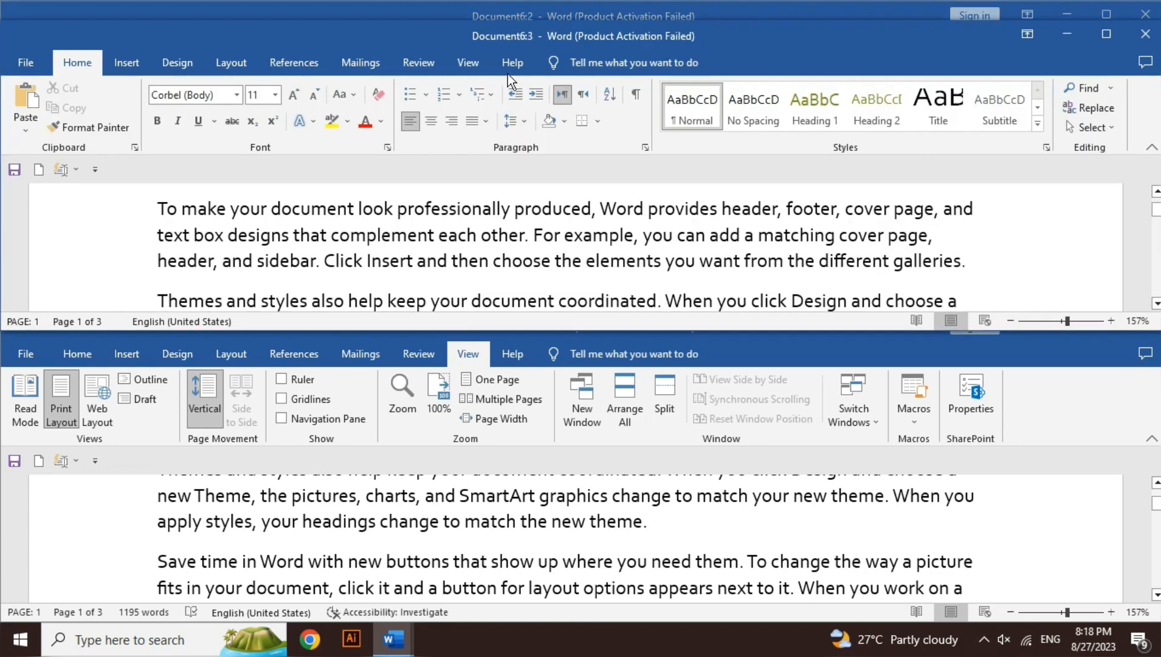
pyautogui.click(481, 67)
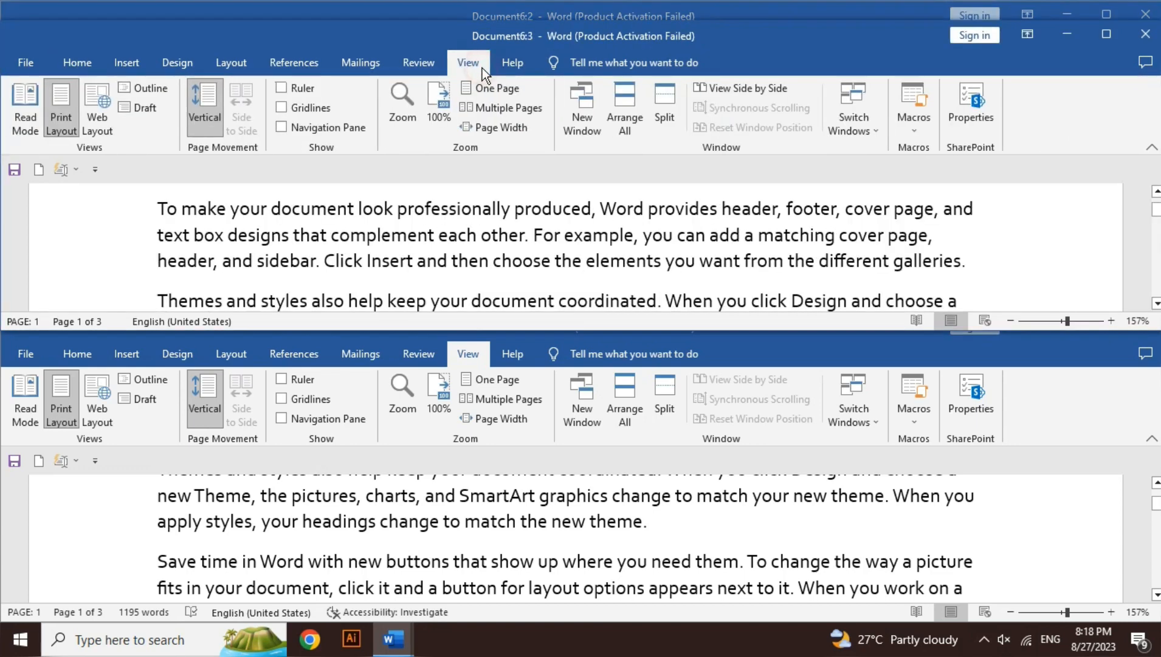
pyautogui.click(639, 118)
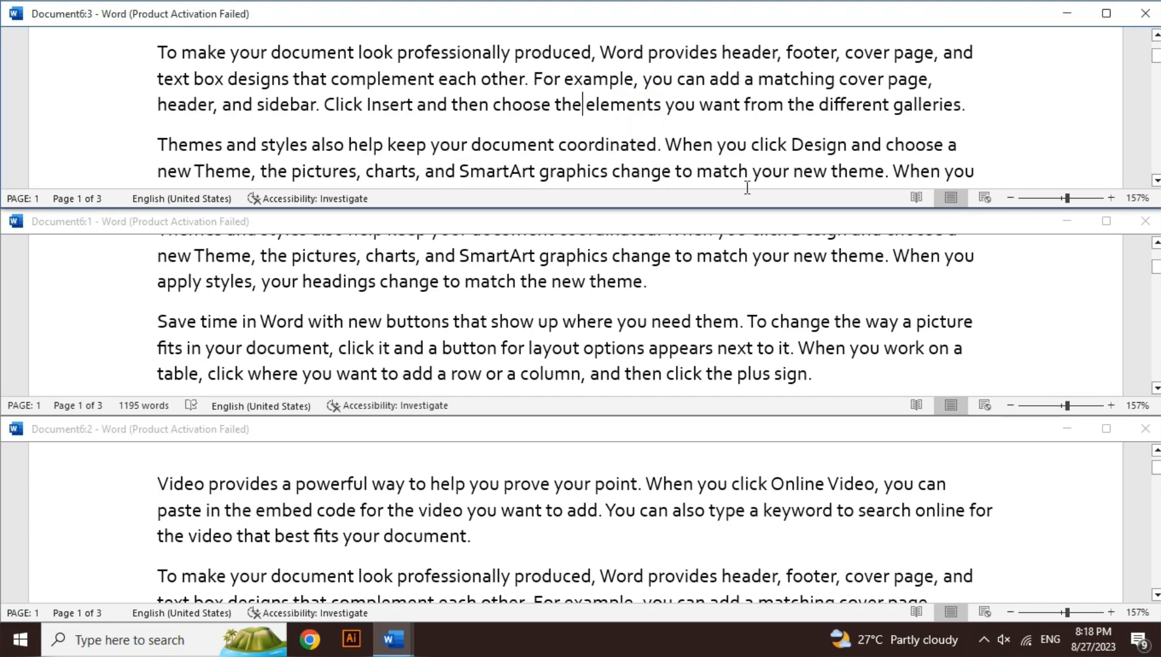
# Maximize the Document6:2 window, split it into two panes, and scroll each pane independently near the start of page 1
pyautogui.click(1107, 428)
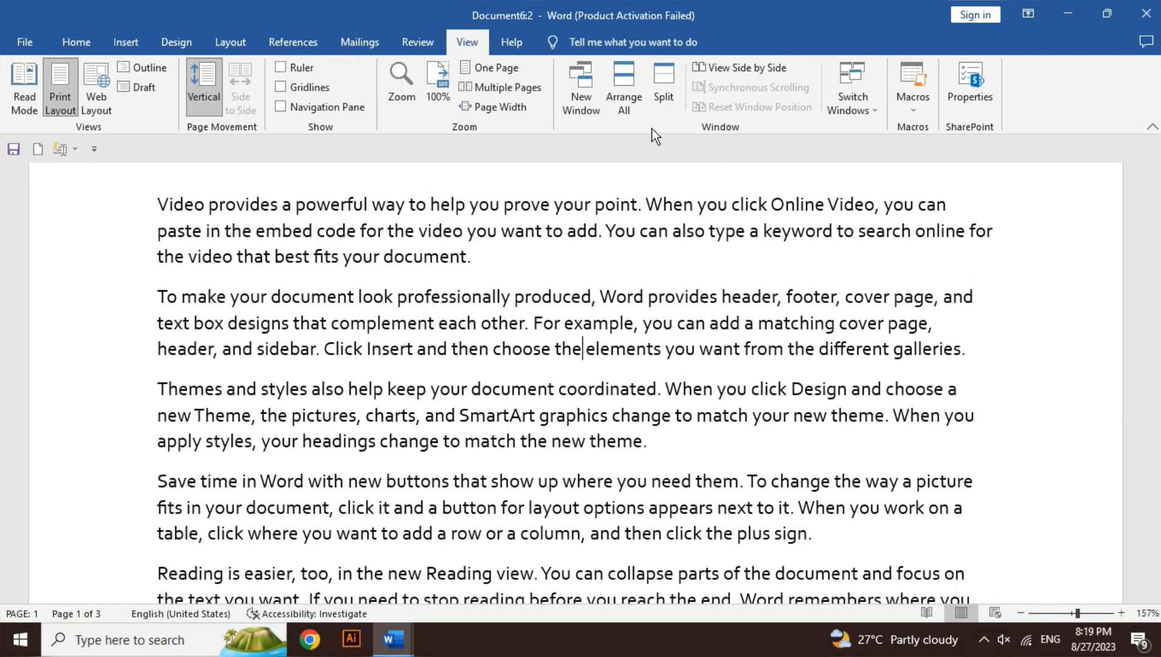
pyautogui.click(659, 110)
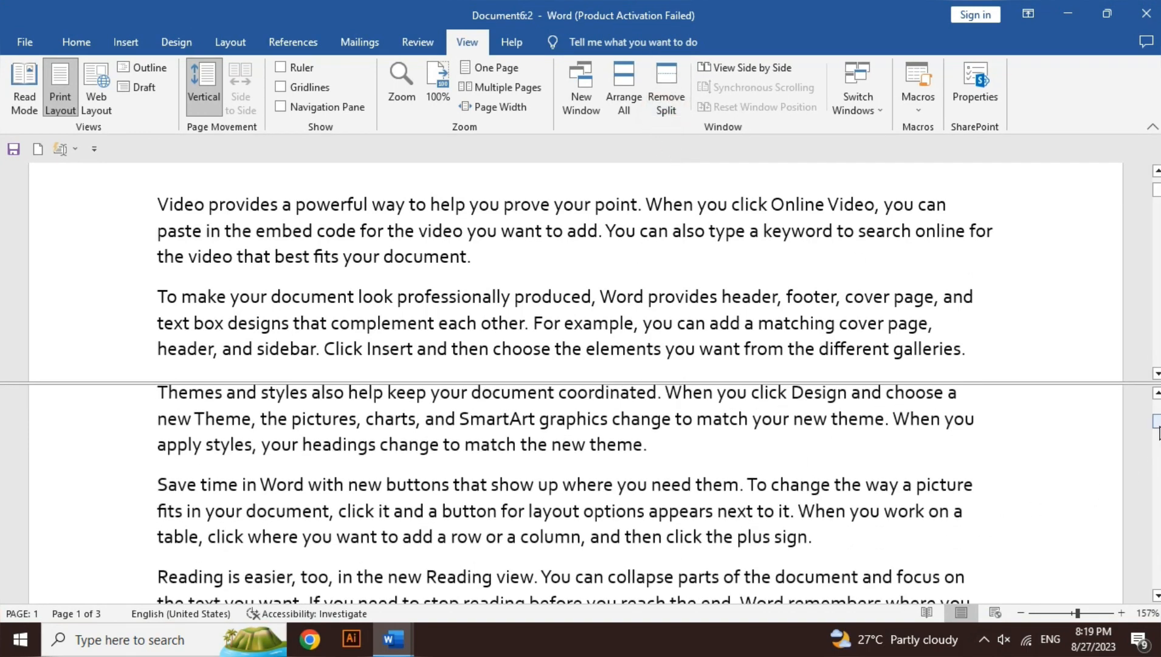
pyautogui.moveTo(1157, 424); pyautogui.dragTo(1157, 406)
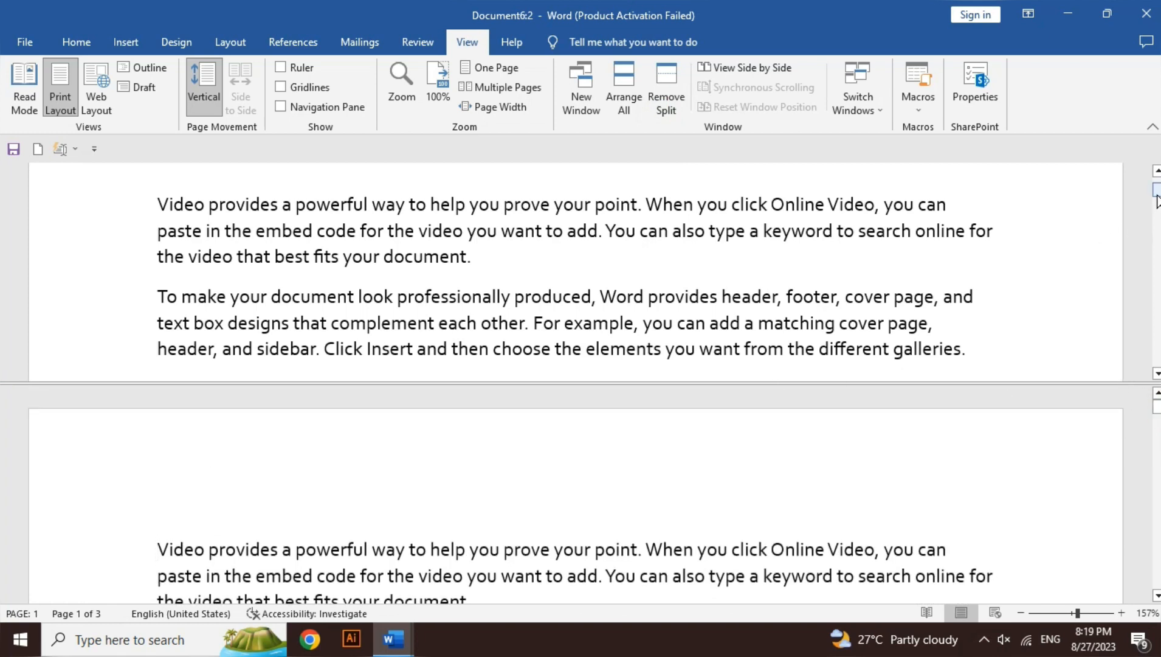
pyautogui.moveTo(1157, 194); pyautogui.dragTo(1157, 177)
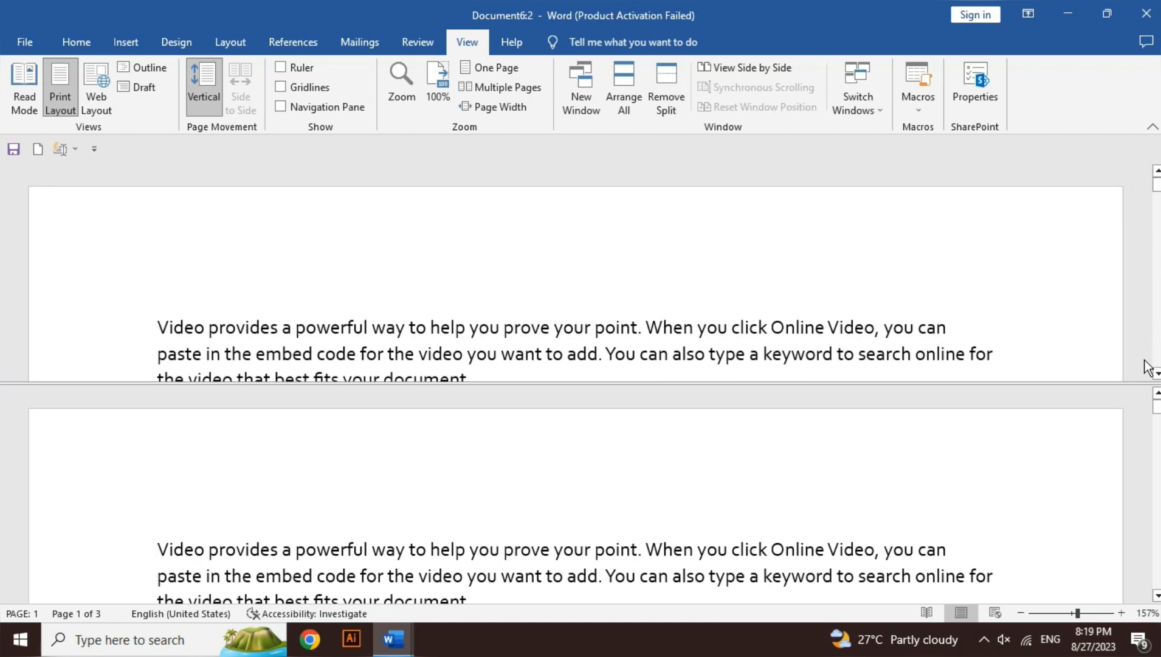
pyautogui.click(1157, 374)
pyautogui.click(1157, 374)
pyautogui.click(1157, 373)
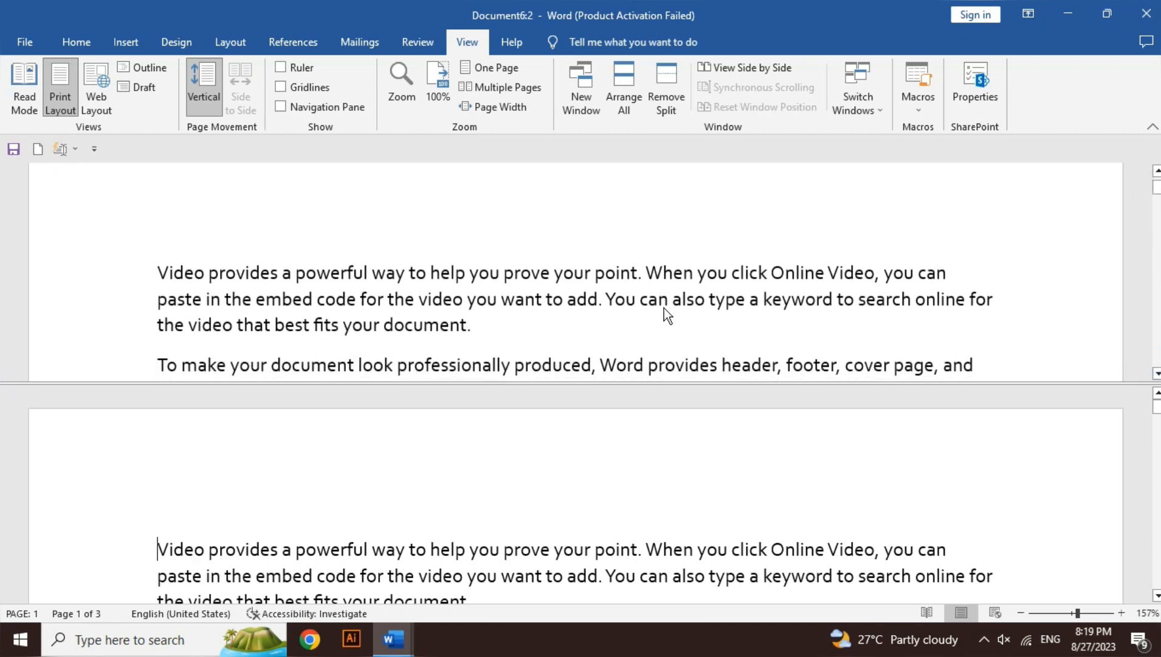
# Add the text "sadsa" at the end of the first paragraph in the upper pane
pyautogui.click(643, 322)
pyautogui.click(1157, 595)
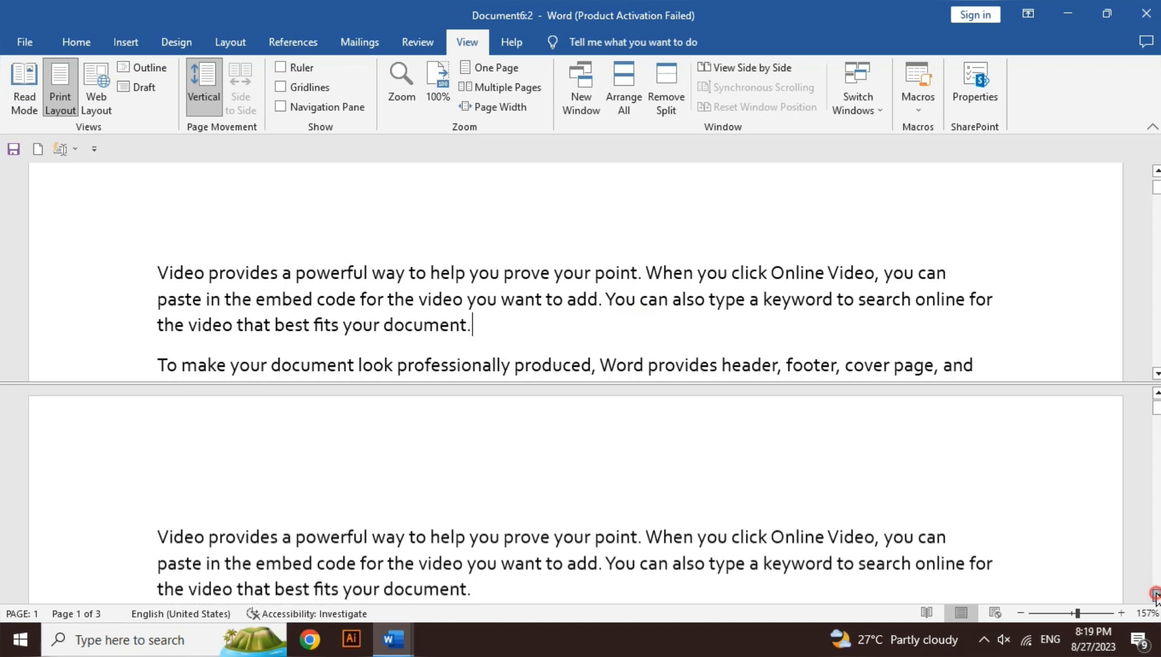
pyautogui.write('sadsa')
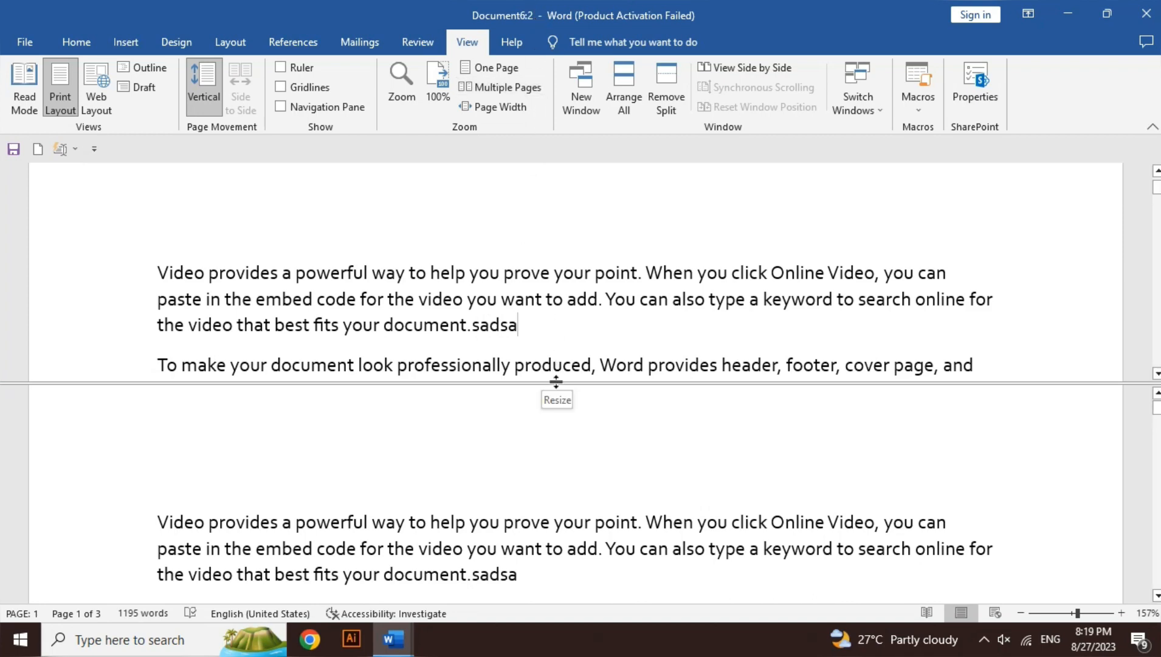
# Enlarge the upper pane by moving the divider, and remove the split
pyautogui.moveTo(556, 381); pyautogui.dragTo(556, 421)
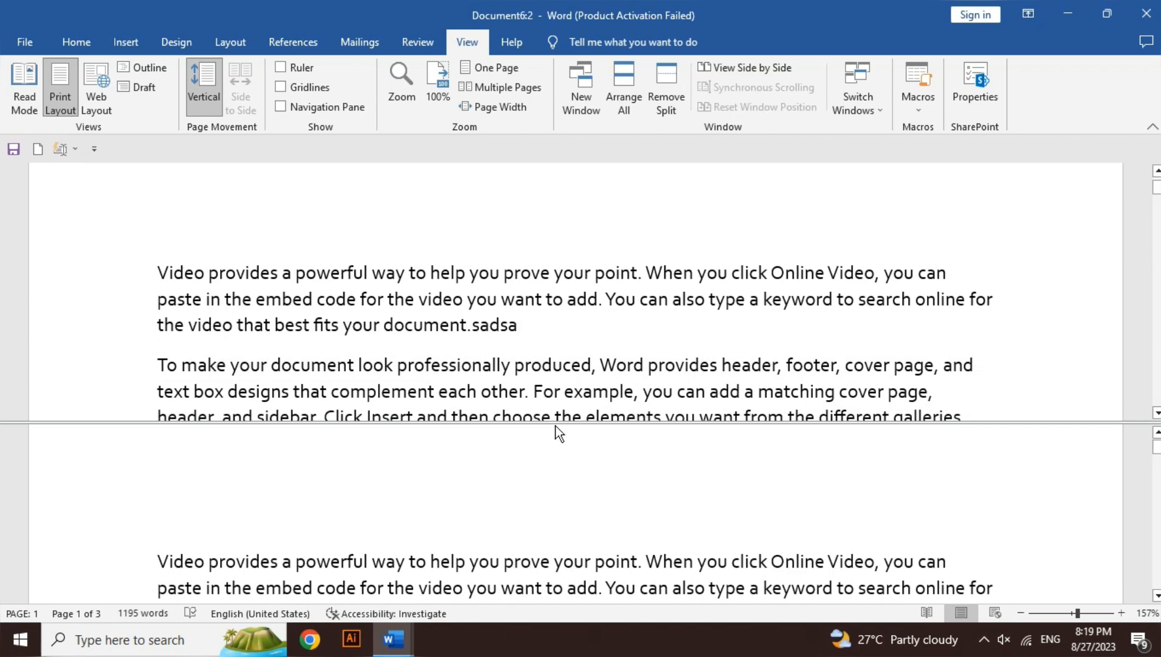
pyautogui.click(666, 106)
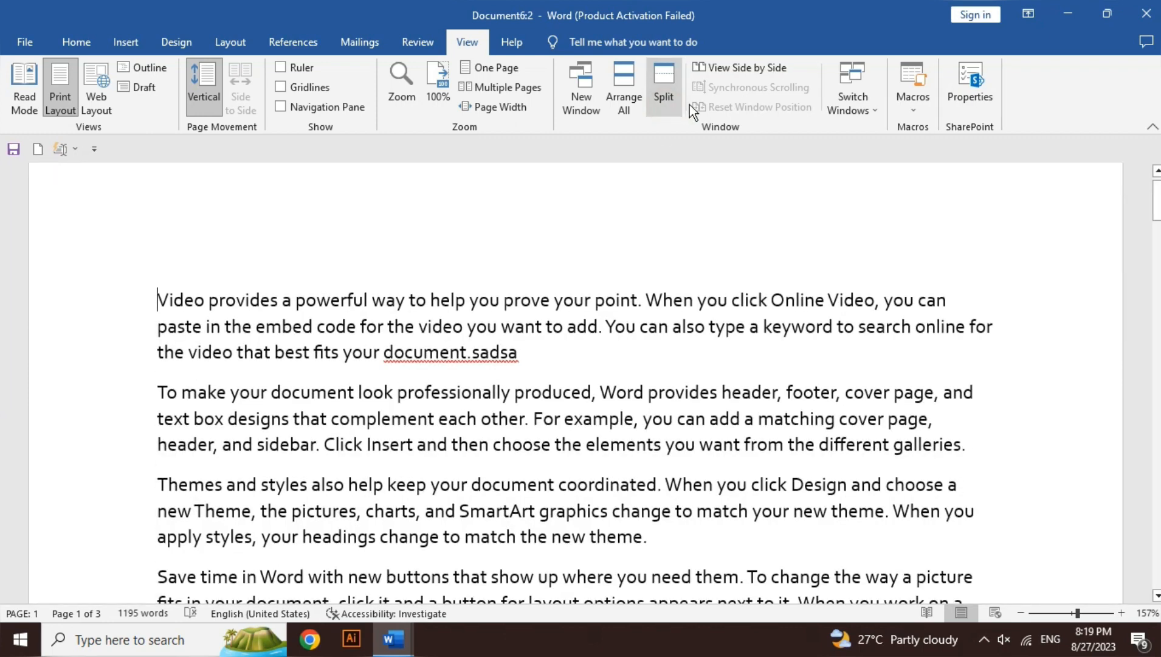
pyautogui.click(737, 70)
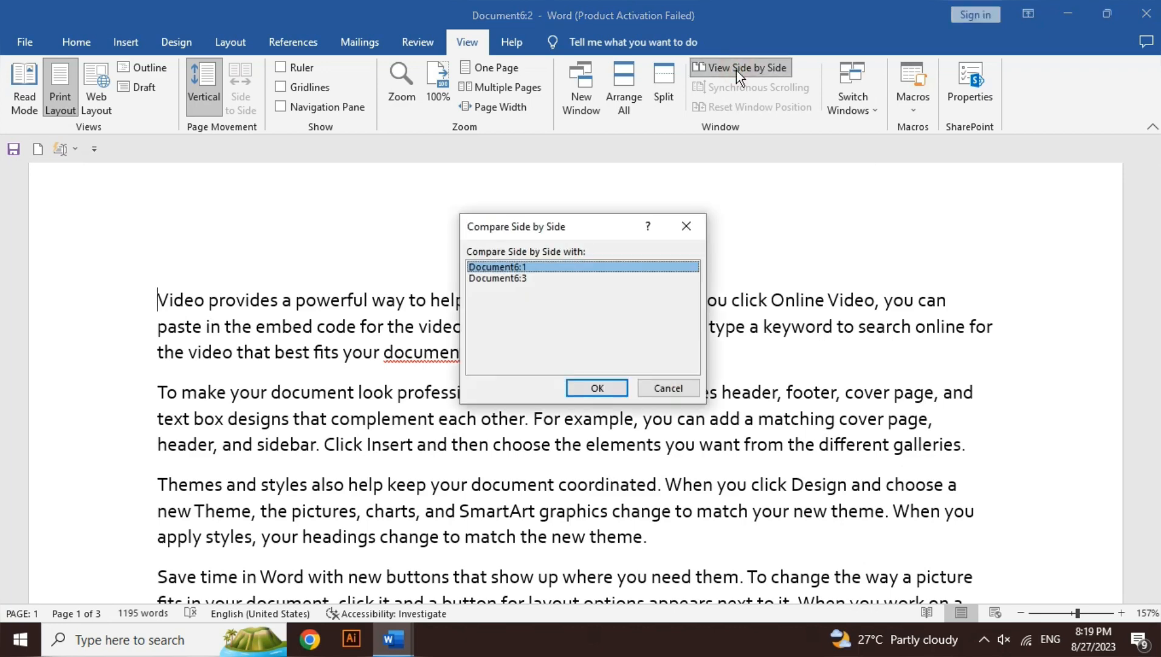
pyautogui.click(673, 301)
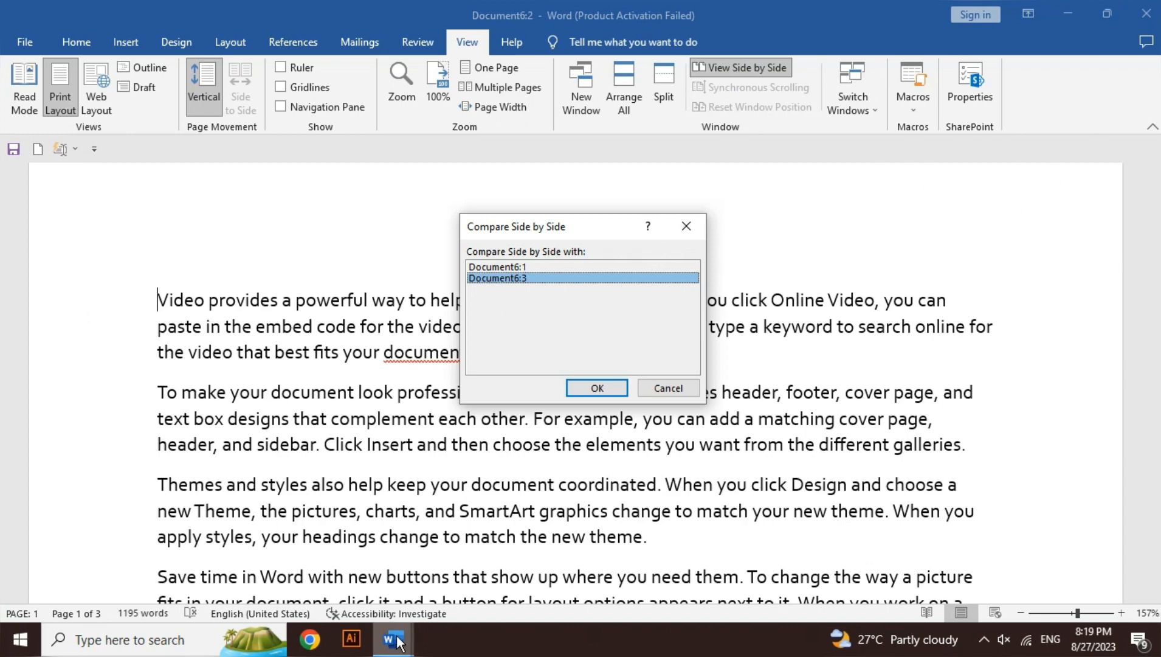
pyautogui.moveTo(398, 642)
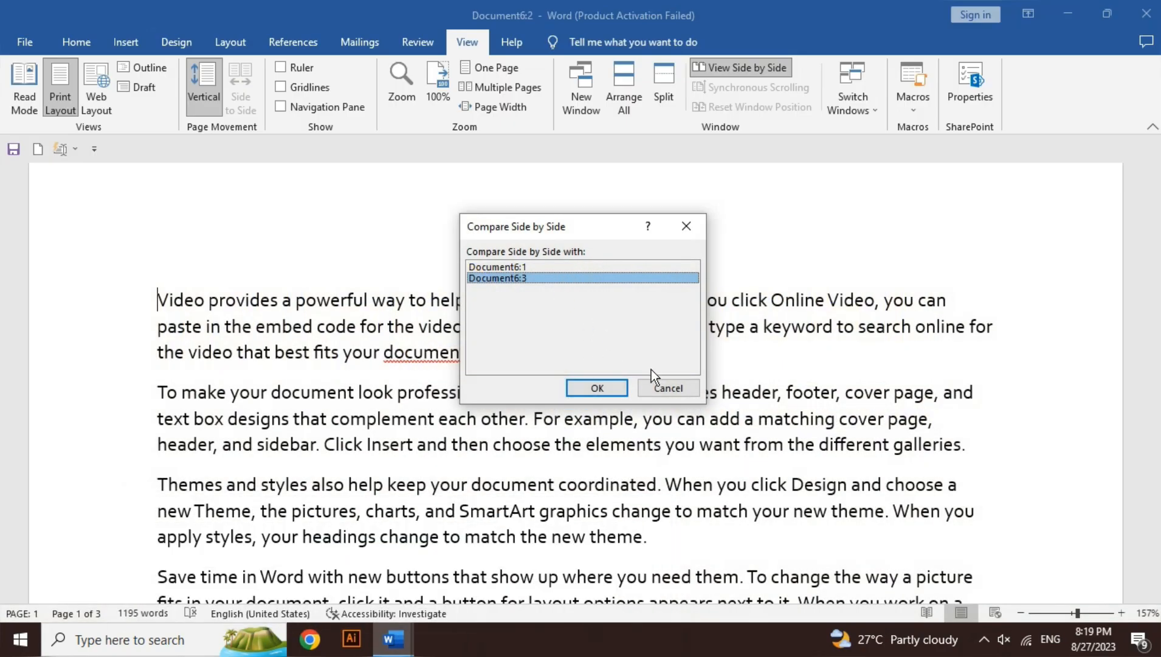
pyautogui.click(667, 386)
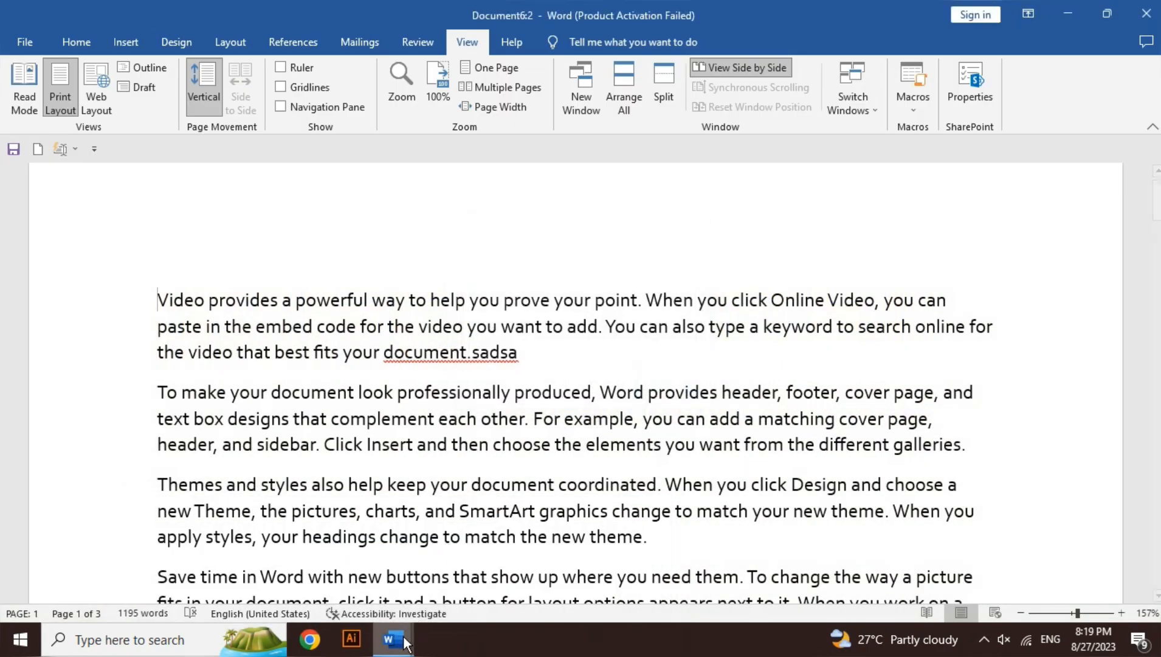
# Close the Document6:3 window and switch to the maximized Document6:1 window
pyautogui.moveTo(404, 643)
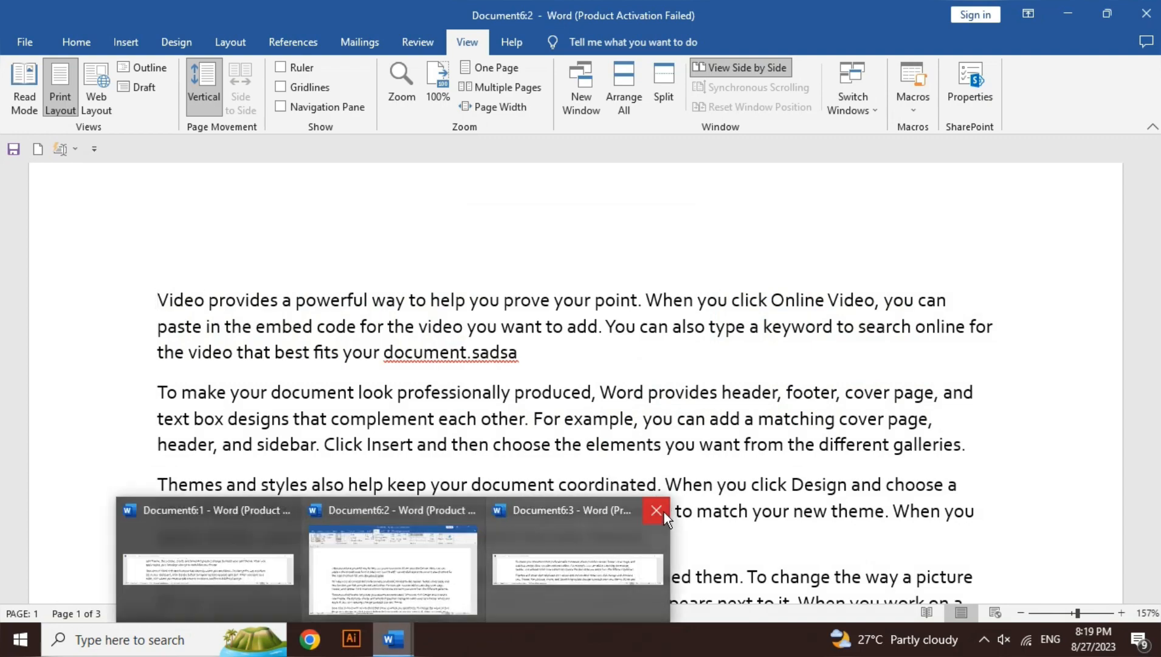
pyautogui.click(663, 512)
pyautogui.click(379, 533)
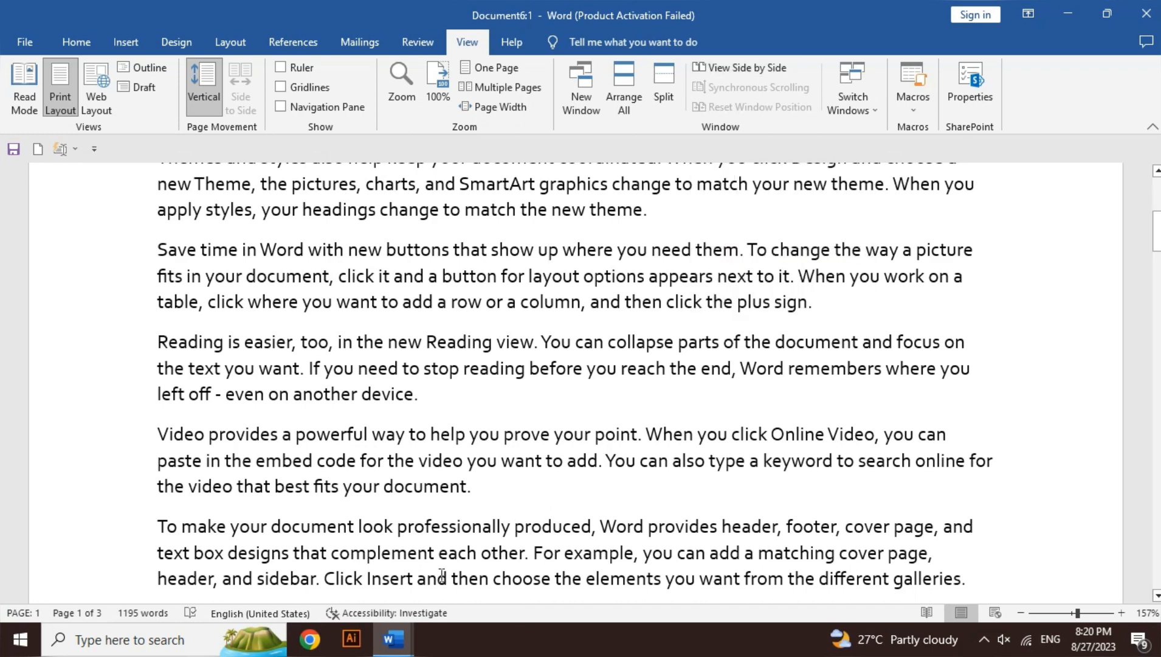
# View Document6:1 and Document6:2 side by side and scroll both windows together to the top of page 1
pyautogui.moveTo(398, 638)
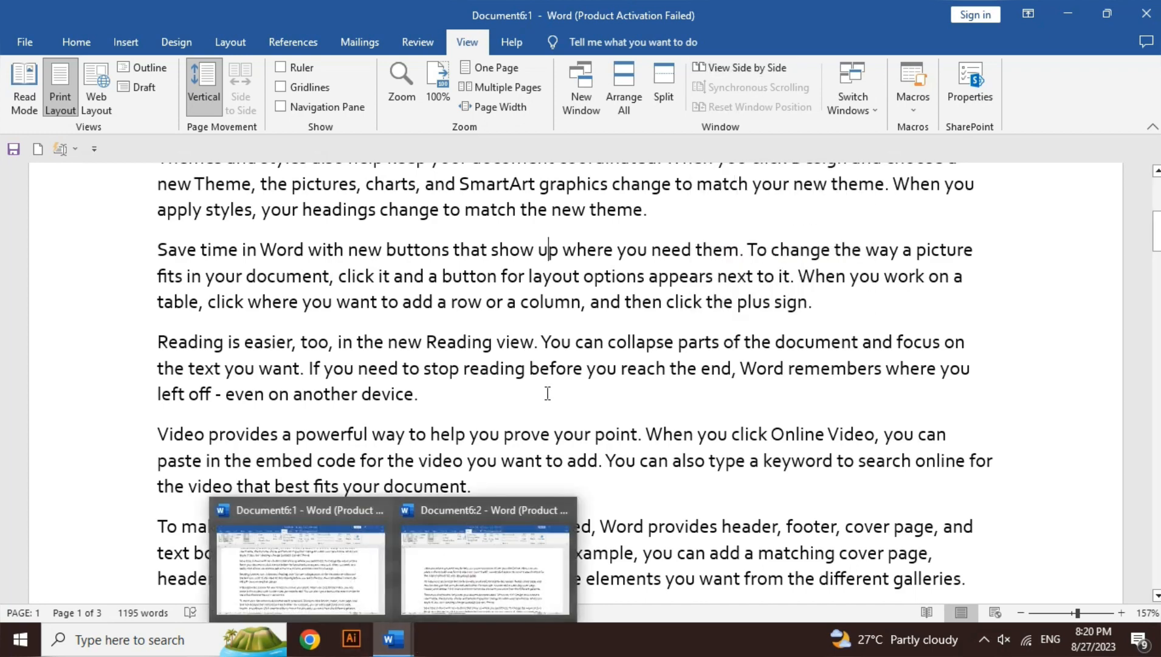
pyautogui.click(760, 65)
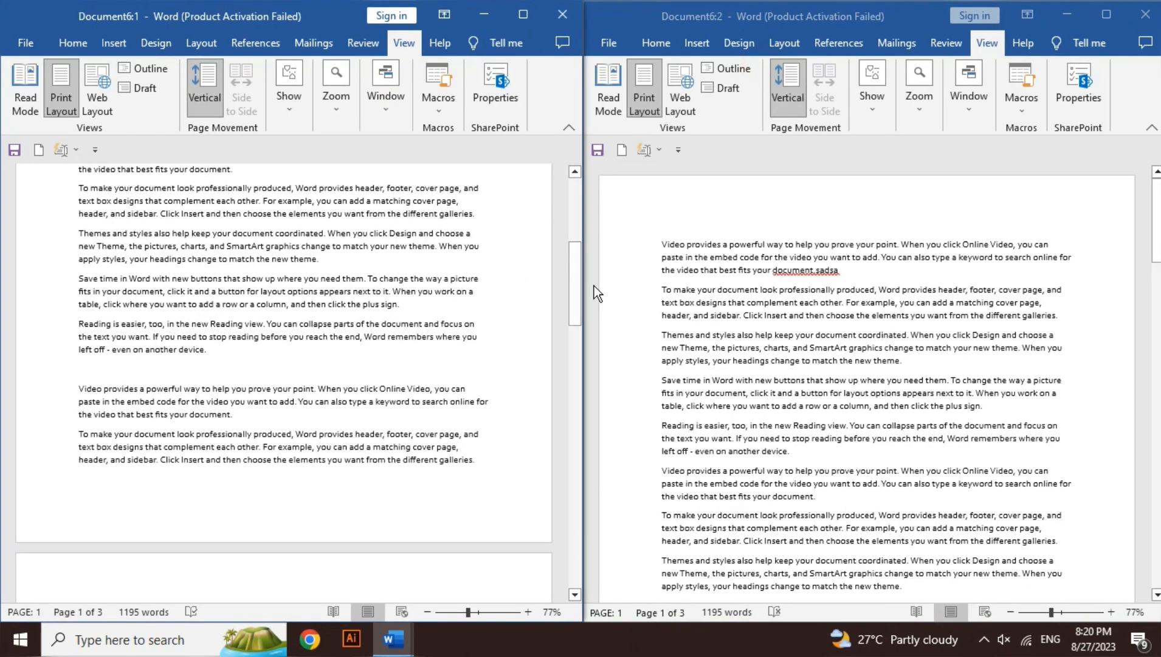
pyautogui.moveTo(578, 286); pyautogui.dragTo(578, 223)
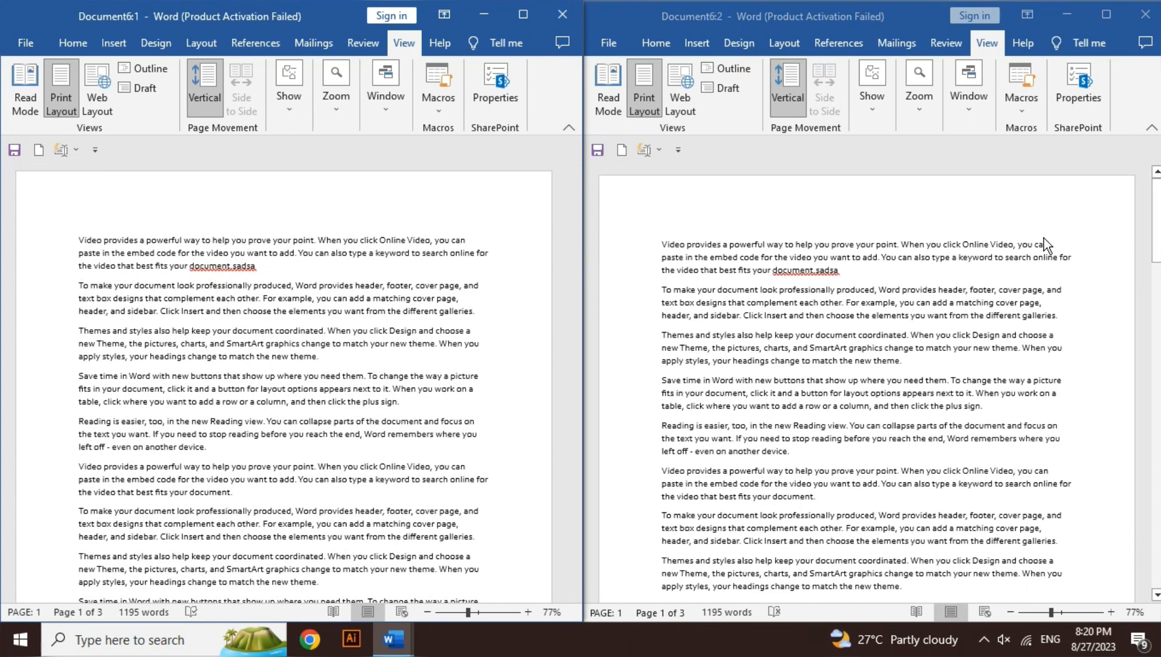
pyautogui.click(1158, 236)
pyautogui.moveTo(1157, 234); pyautogui.dragTo(1158, 233)
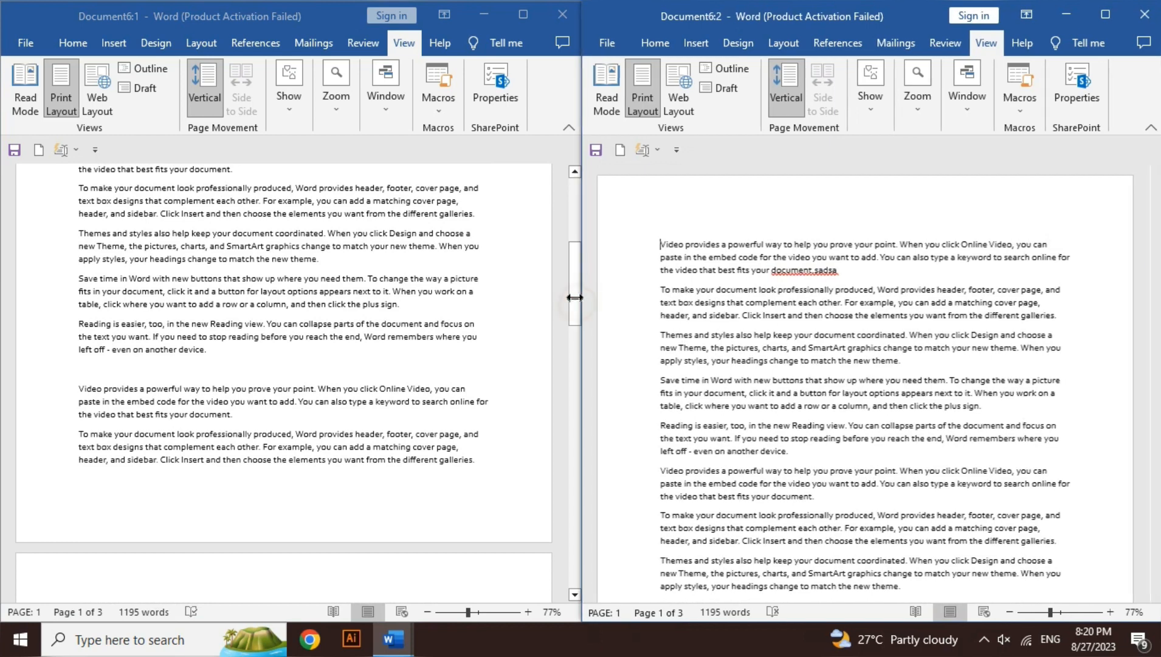
pyautogui.click(569, 293)
pyautogui.moveTo(575, 277); pyautogui.dragTo(575, 198)
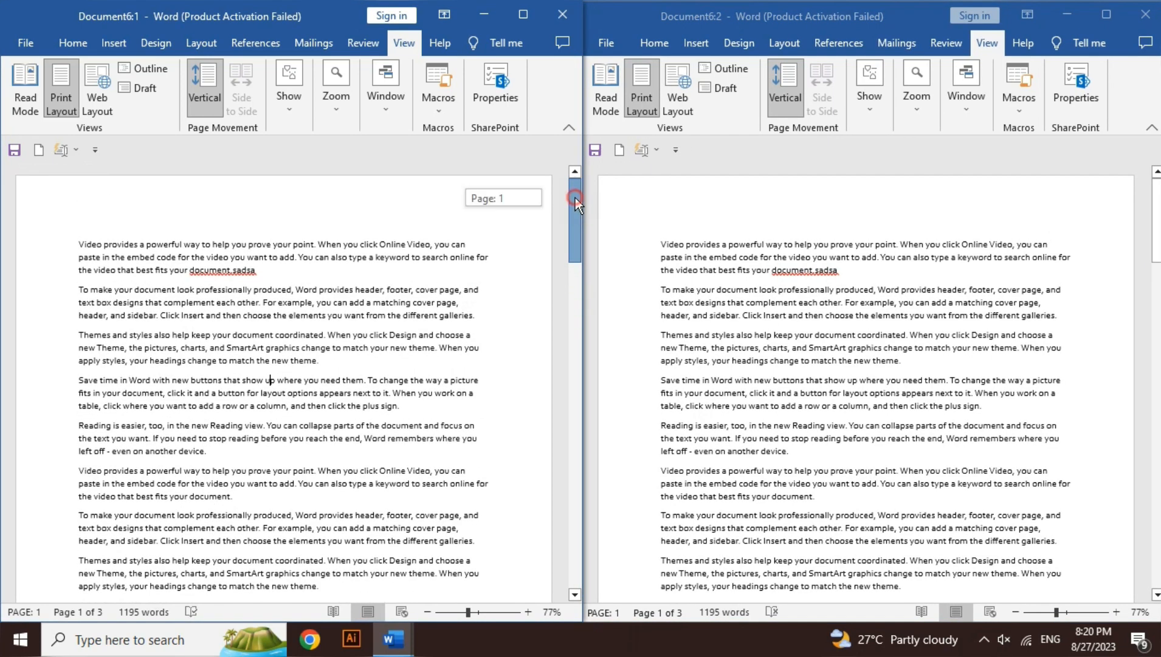
# Turn off synchronous scrolling for the side-by-side windows and scroll Document6:1 on its own
pyautogui.click(389, 99)
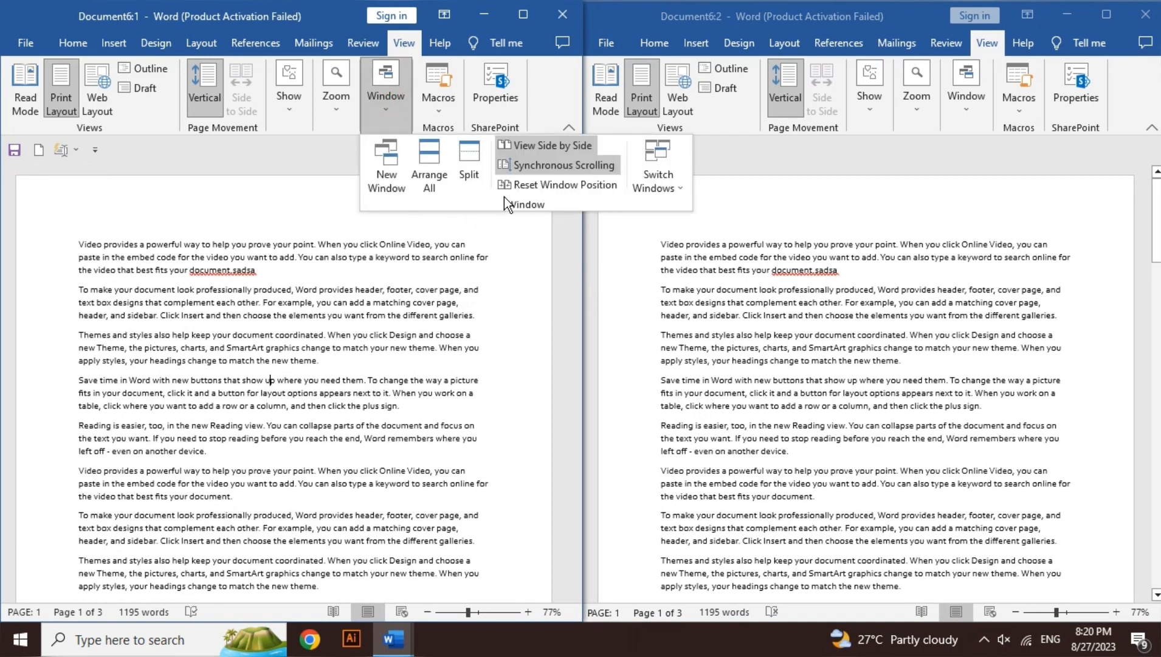
pyautogui.click(537, 169)
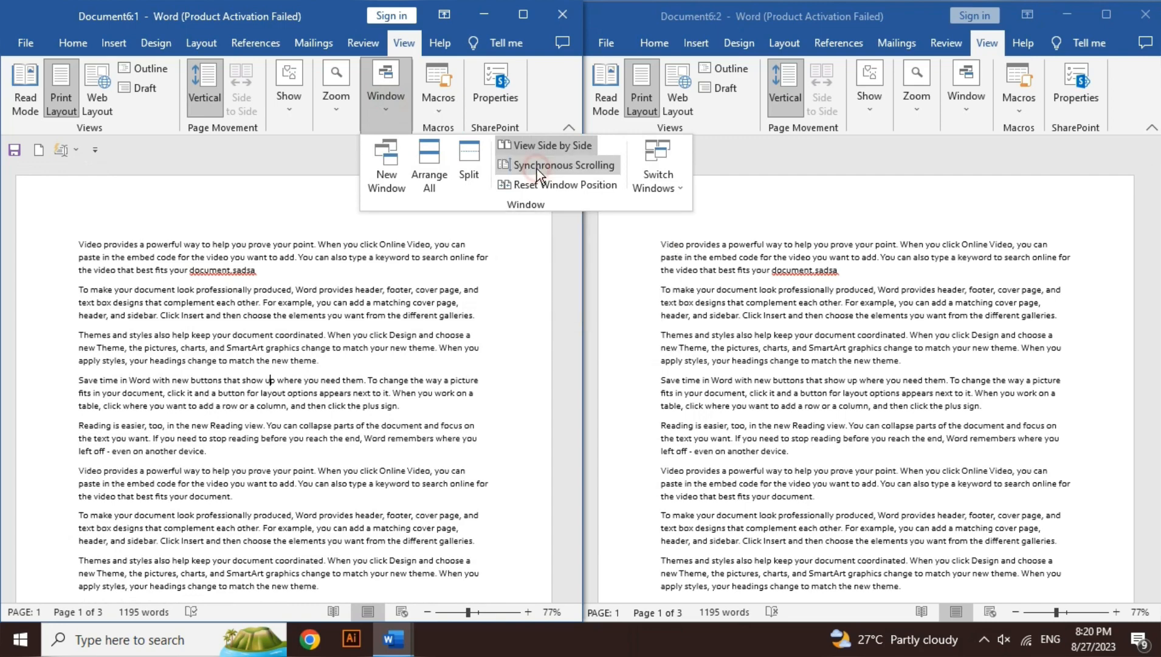
pyautogui.click(372, 353)
pyautogui.moveTo(573, 258); pyautogui.dragTo(580, 219)
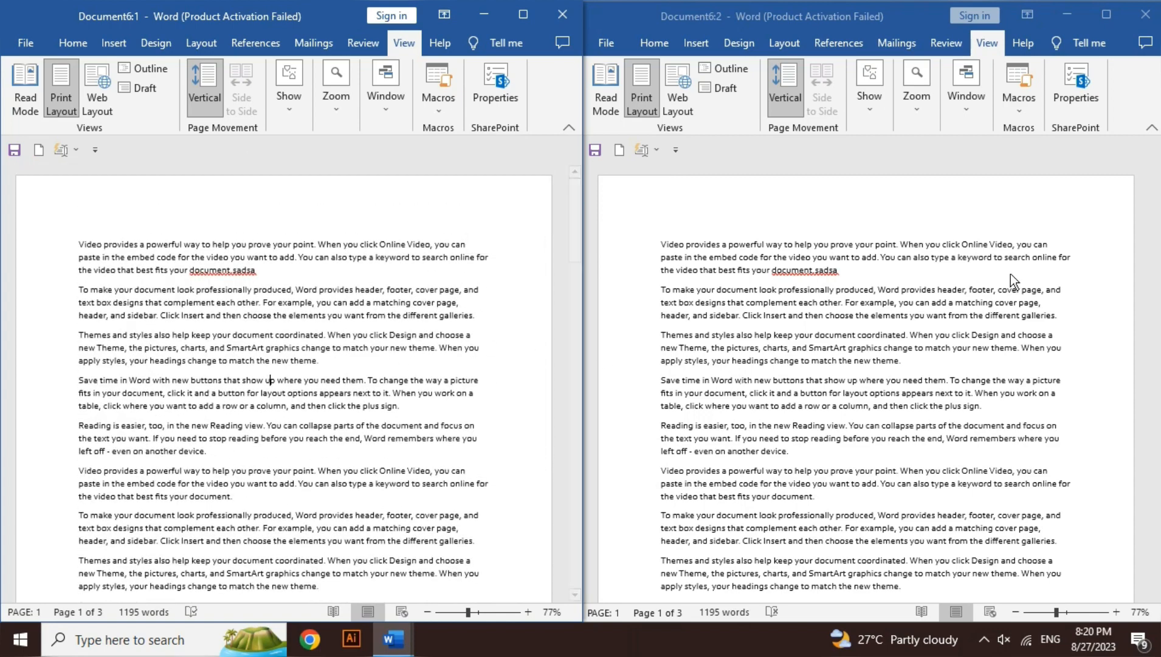
# Narrow the Document6:2 window slightly and shift it a little away from Document6:1
pyautogui.click(1155, 200)
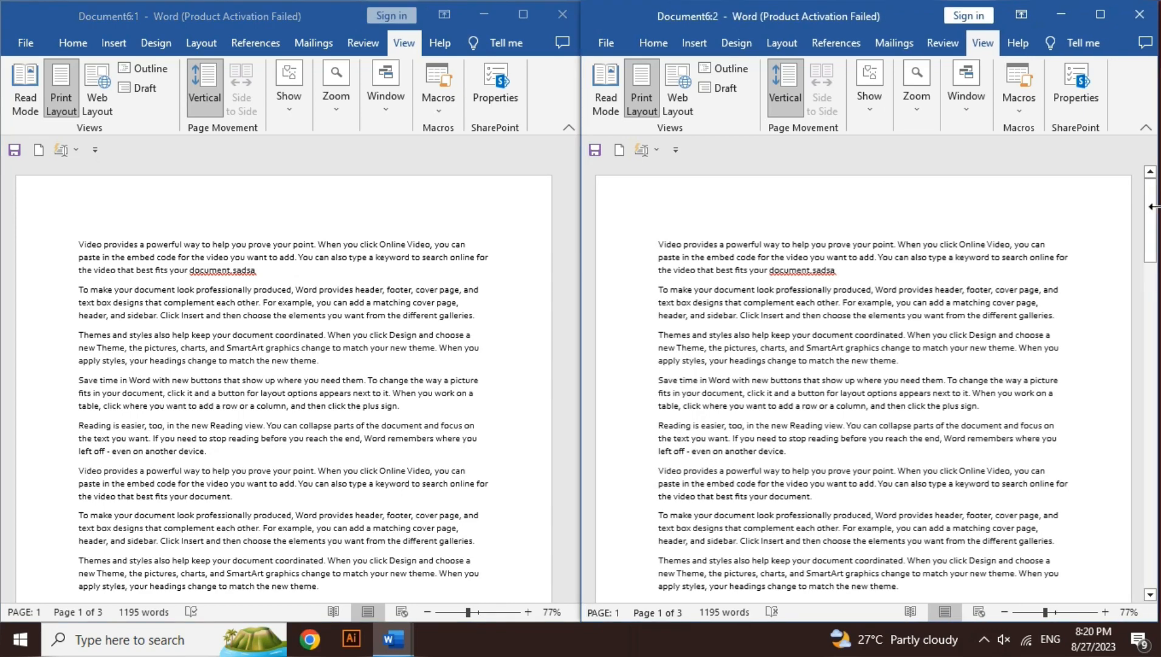
pyautogui.moveTo(1152, 207)
pyautogui.mouseDown()
pyautogui.moveTo(1154, 249)
pyautogui.moveTo(1153, 226)
pyautogui.mouseUp()
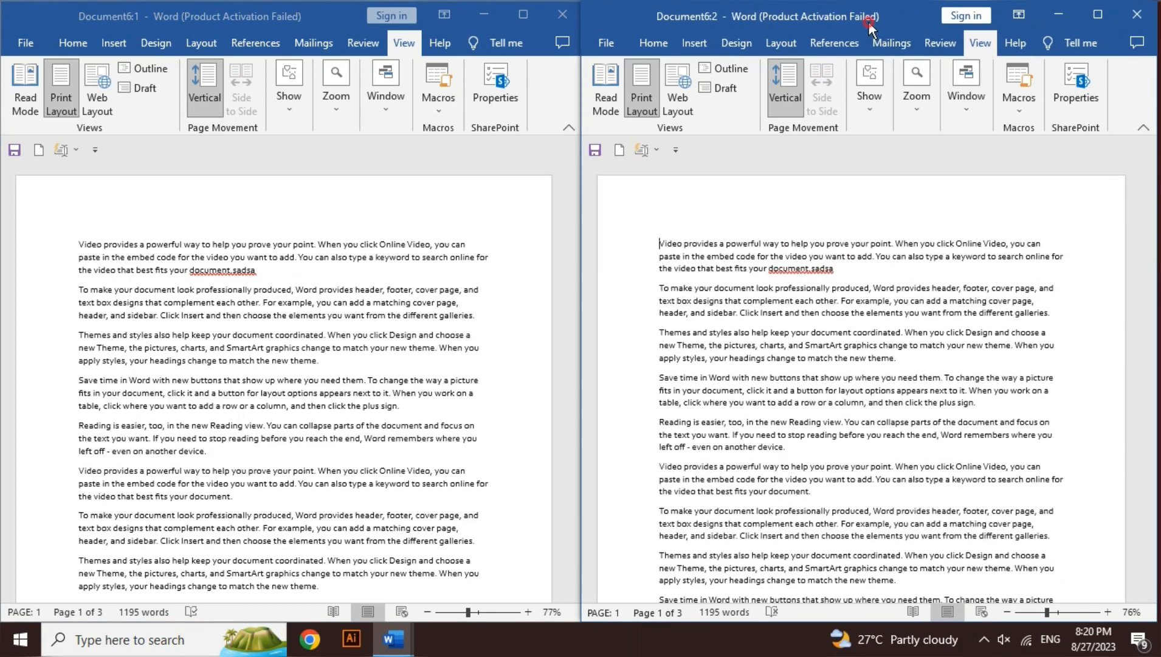
pyautogui.moveTo(868, 21); pyautogui.dragTo(874, 23)
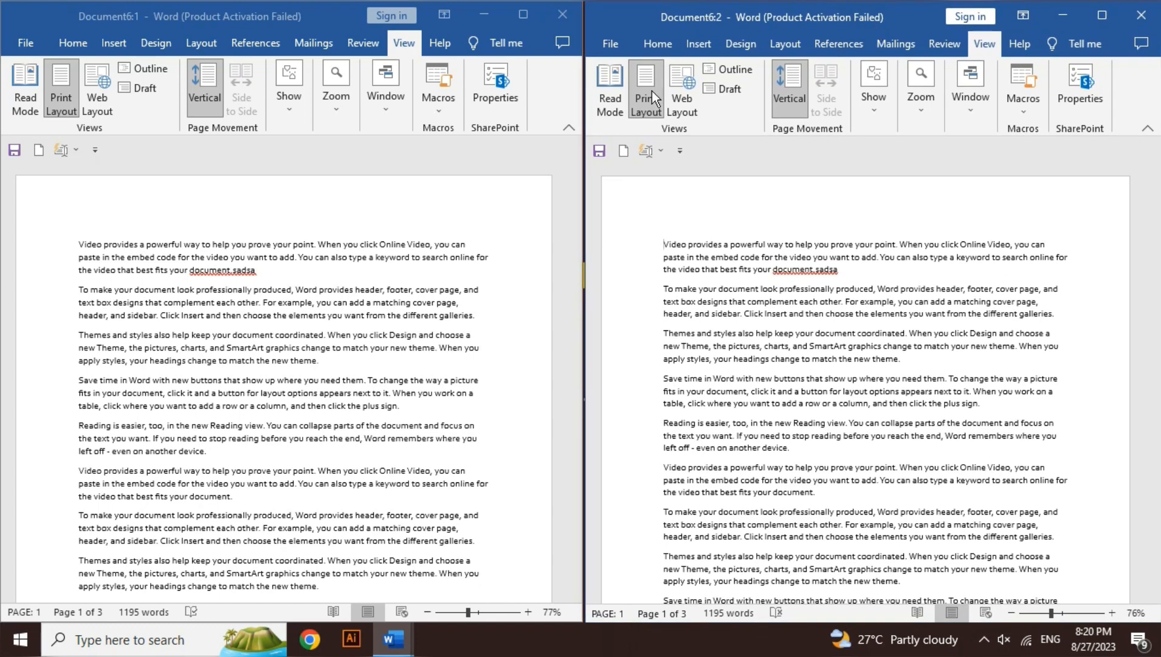
pyautogui.click(271, 380)
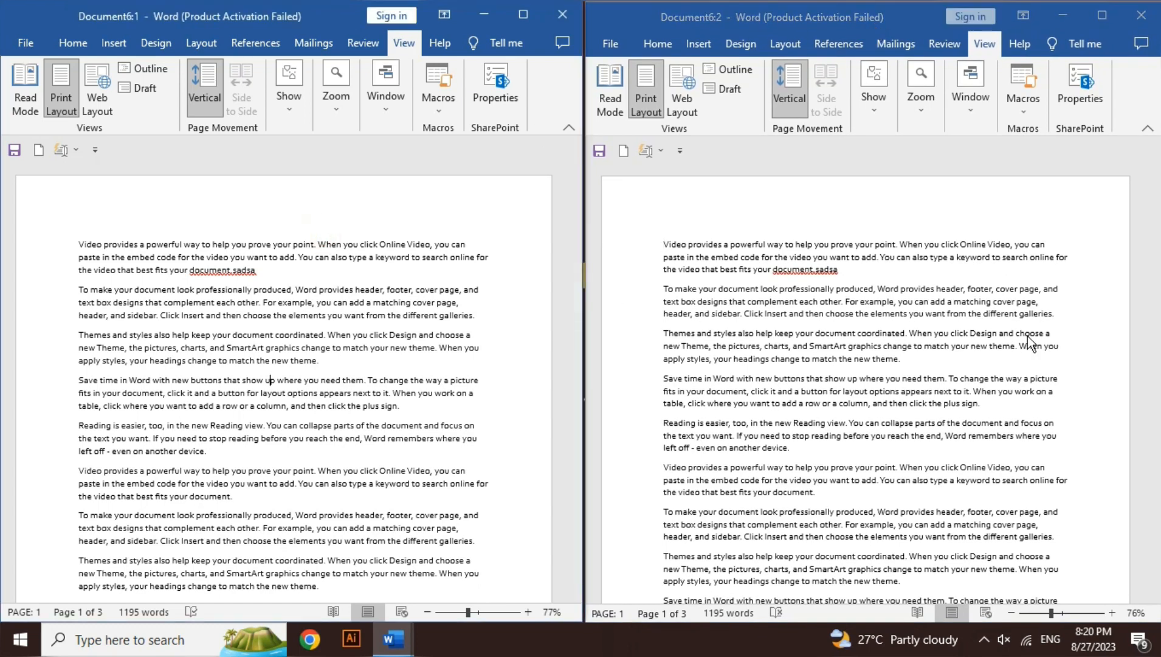
pyautogui.click(1138, 200)
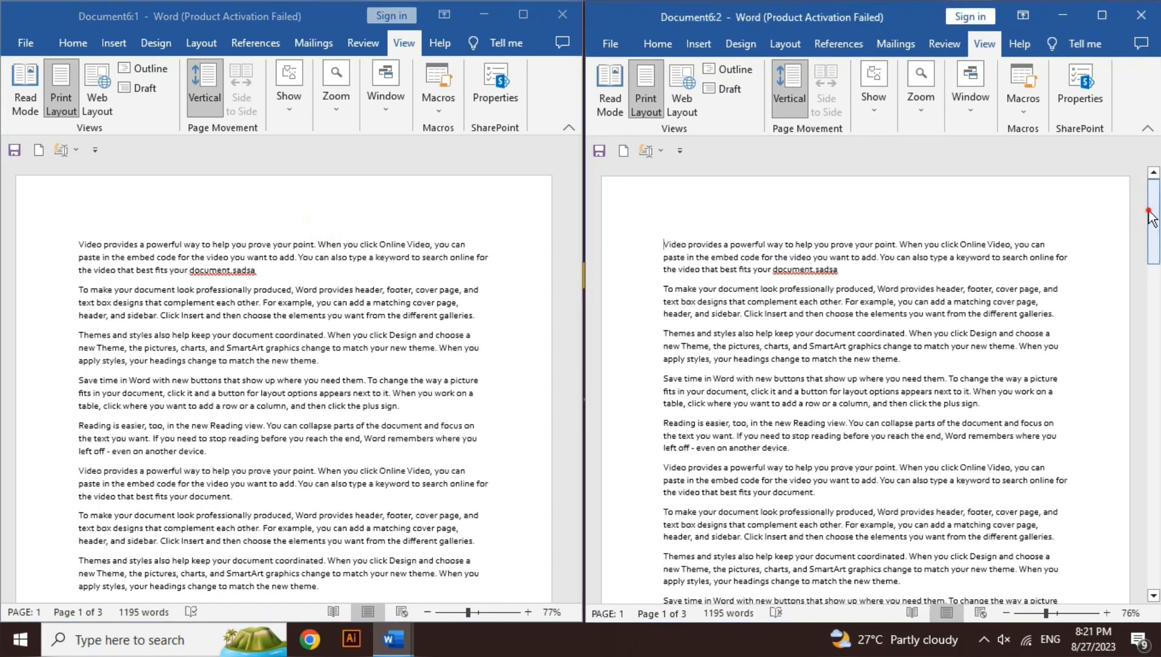
pyautogui.click(474, 309)
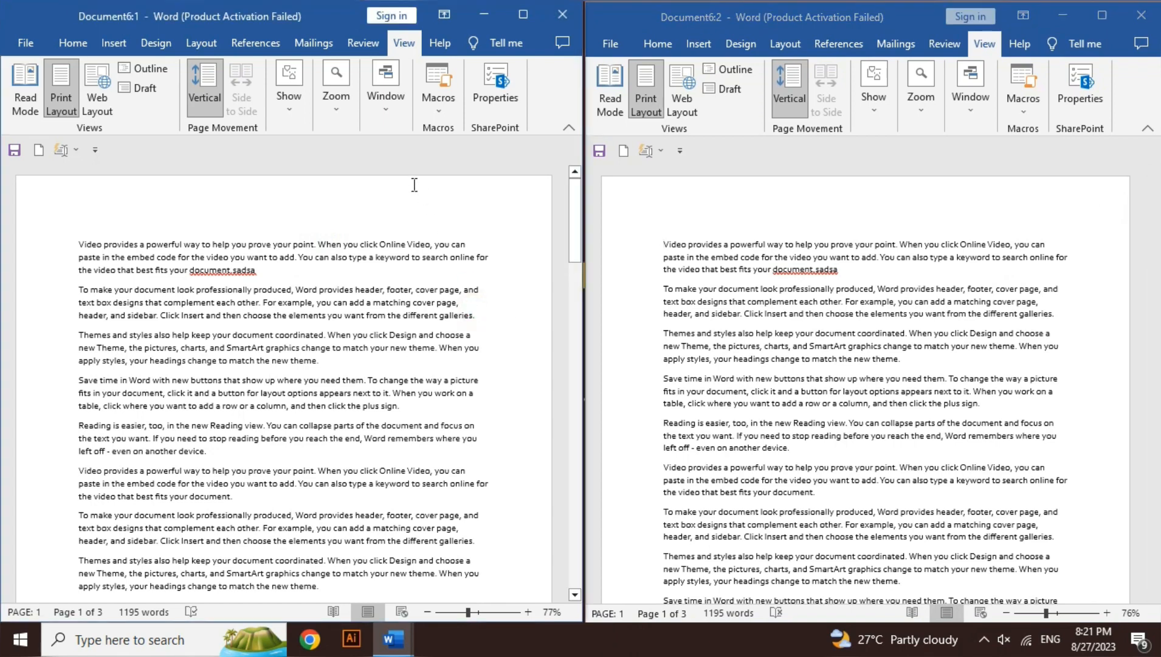
# Turn on synchronous scrolling, reset the window positions, and scroll both windows down to the end of page 1
pyautogui.click(392, 106)
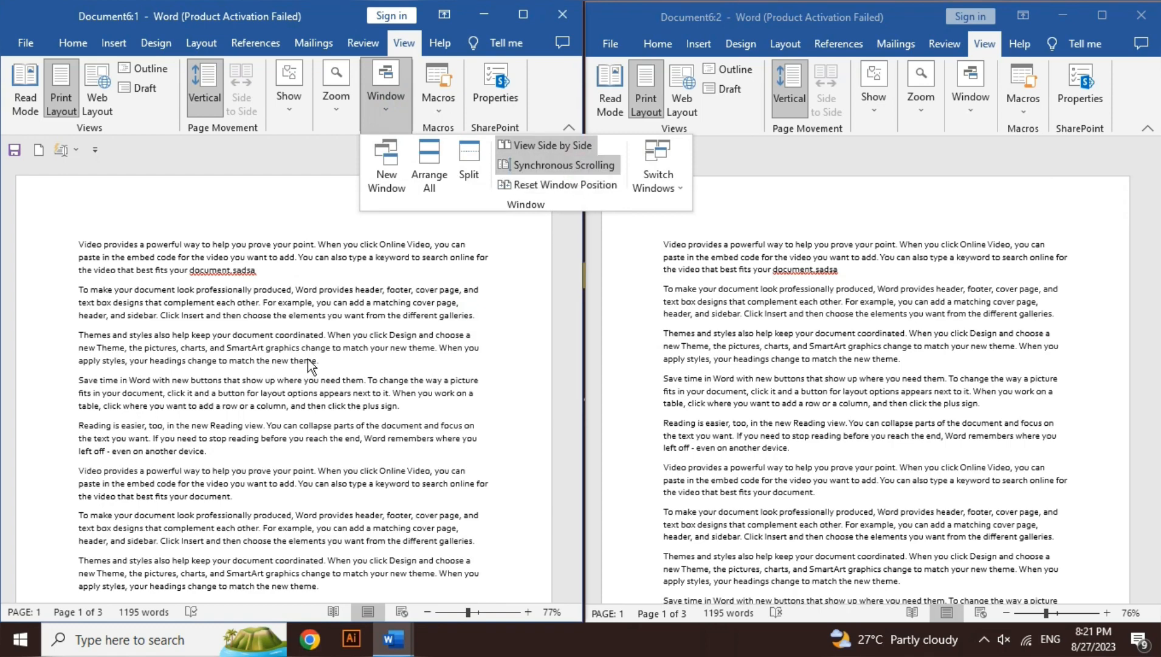
pyautogui.click(569, 184)
pyautogui.moveTo(573, 240); pyautogui.dragTo(576, 341)
# Zoom the side-by-side windows in to 120% and scroll them sideways to the right edge of the page
pyautogui.click(527, 611)
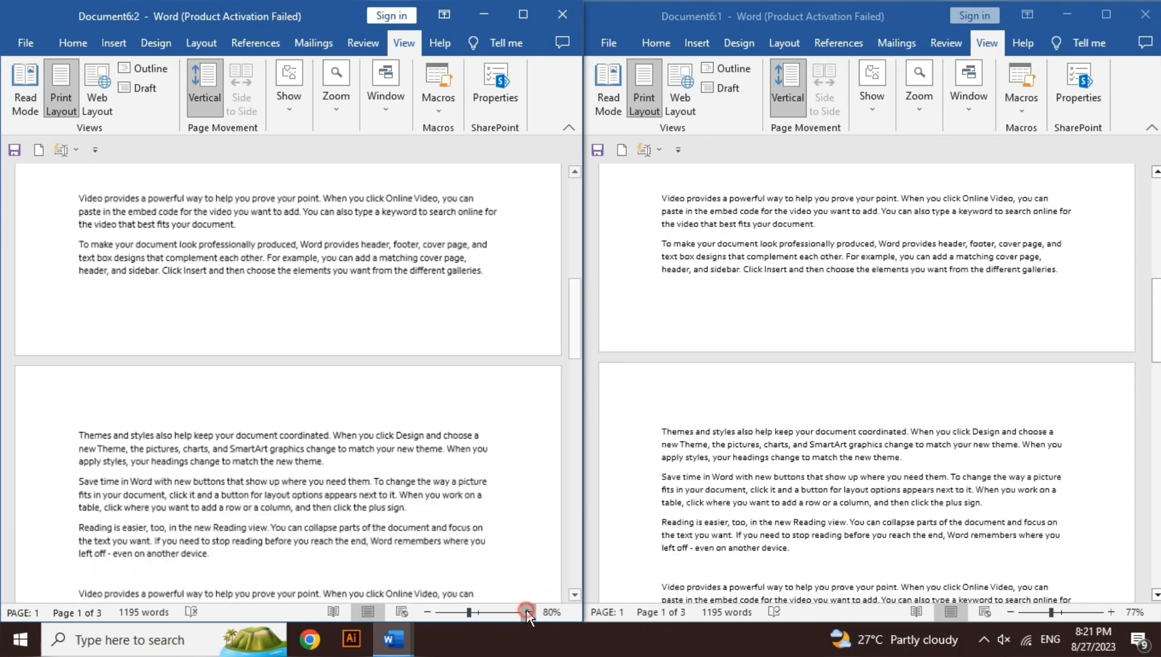
pyautogui.click(527, 611)
pyautogui.click(527, 611)
pyautogui.click(527, 611)
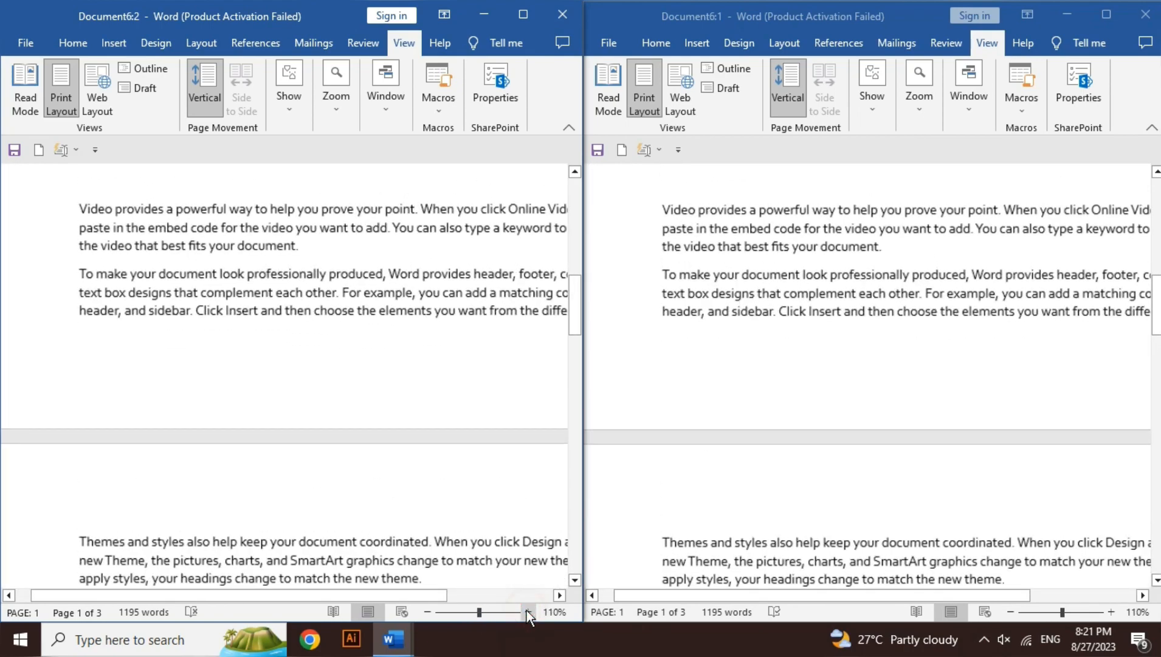
pyautogui.click(527, 611)
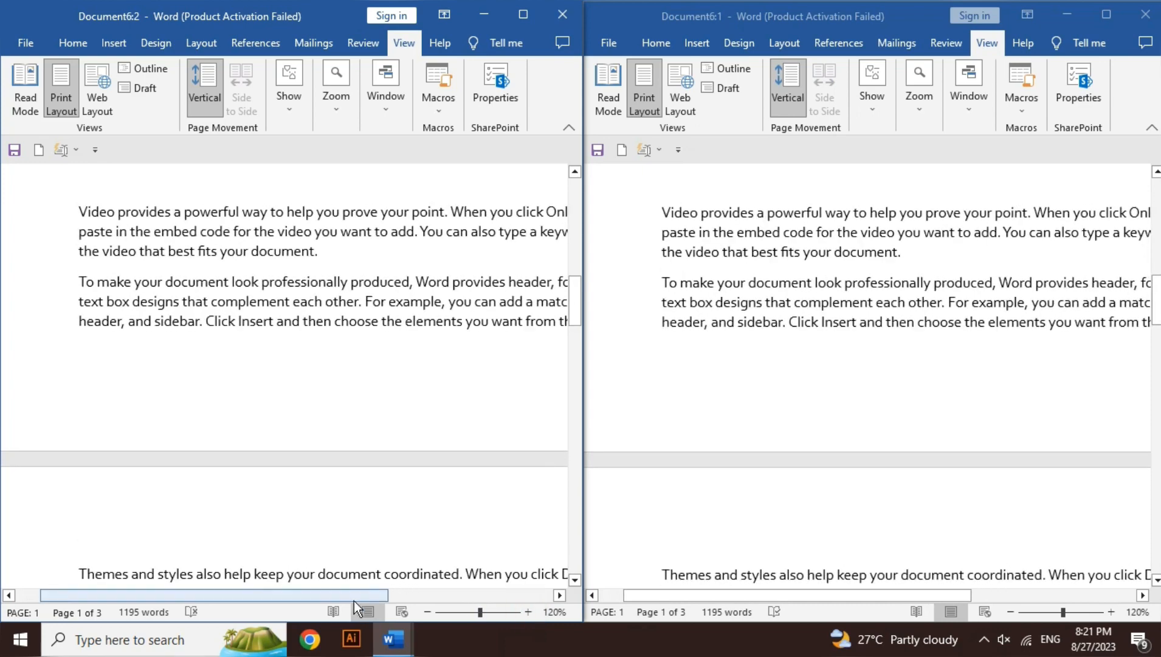
pyautogui.moveTo(353, 601); pyautogui.dragTo(480, 586)
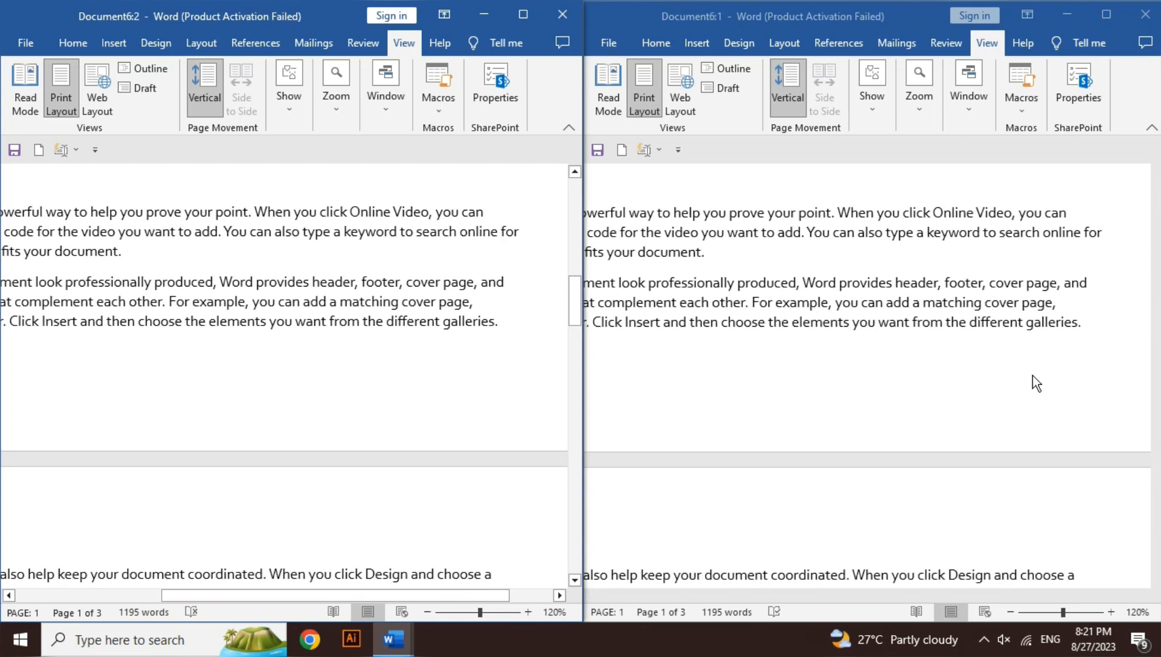
pyautogui.click(918, 574)
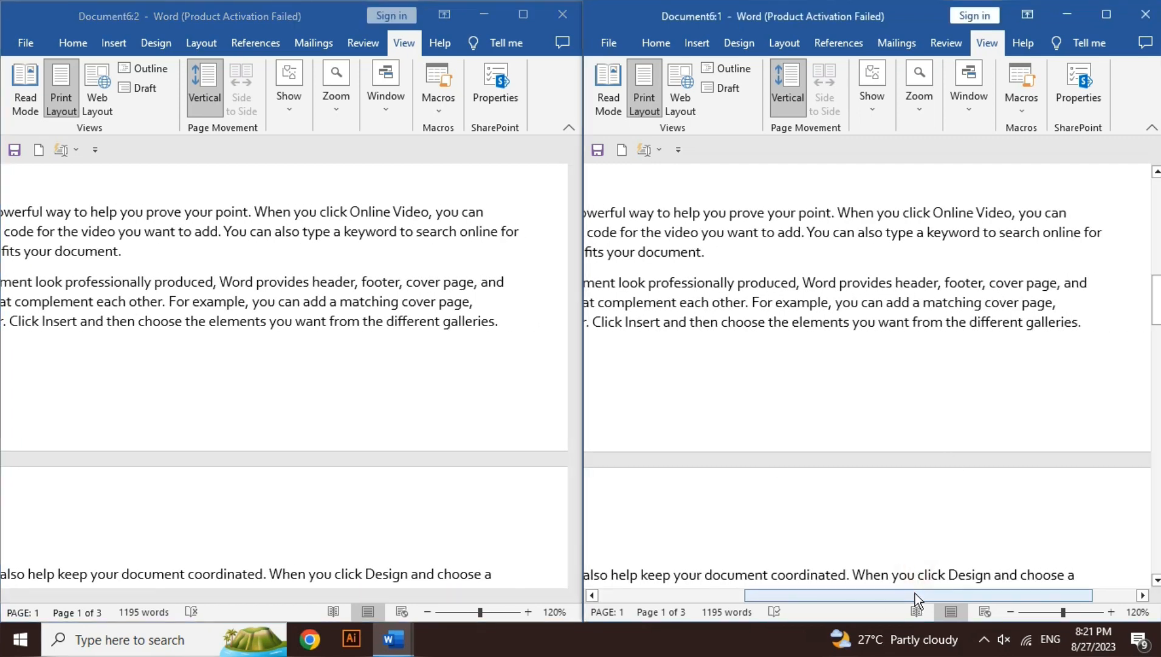
# Scroll the side-by-side windows back to the left edge of the page and reset the window positions
pyautogui.moveTo(915, 592); pyautogui.dragTo(810, 583)
pyautogui.click(393, 107)
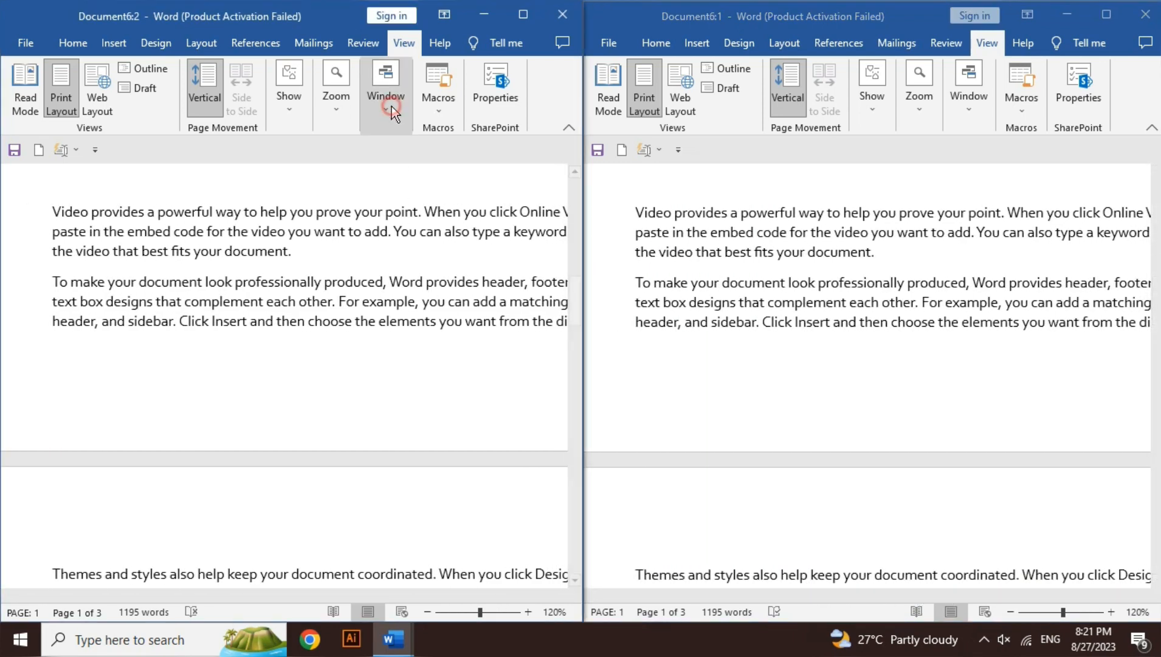
pyautogui.click(394, 103)
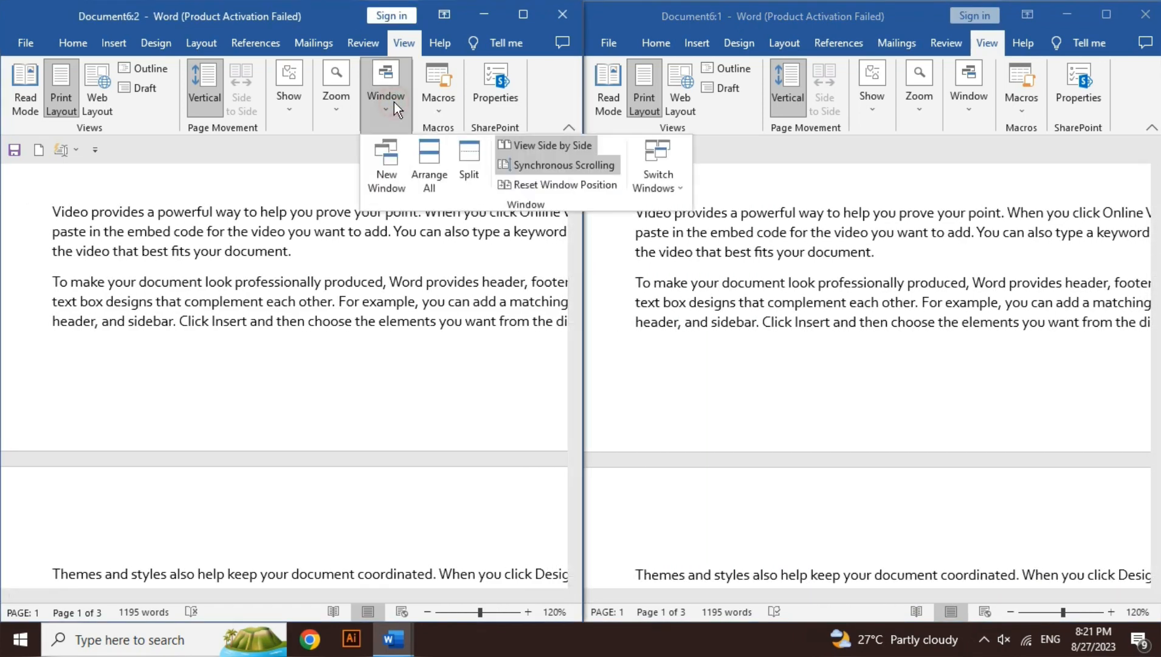
pyautogui.click(541, 186)
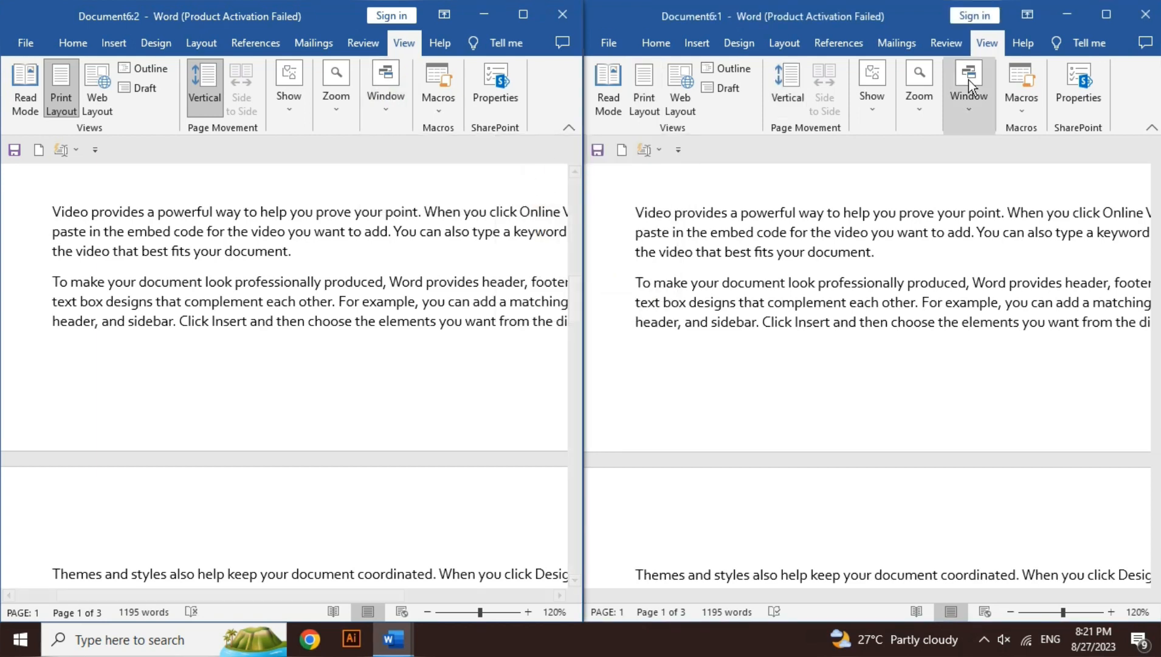
pyautogui.click(964, 111)
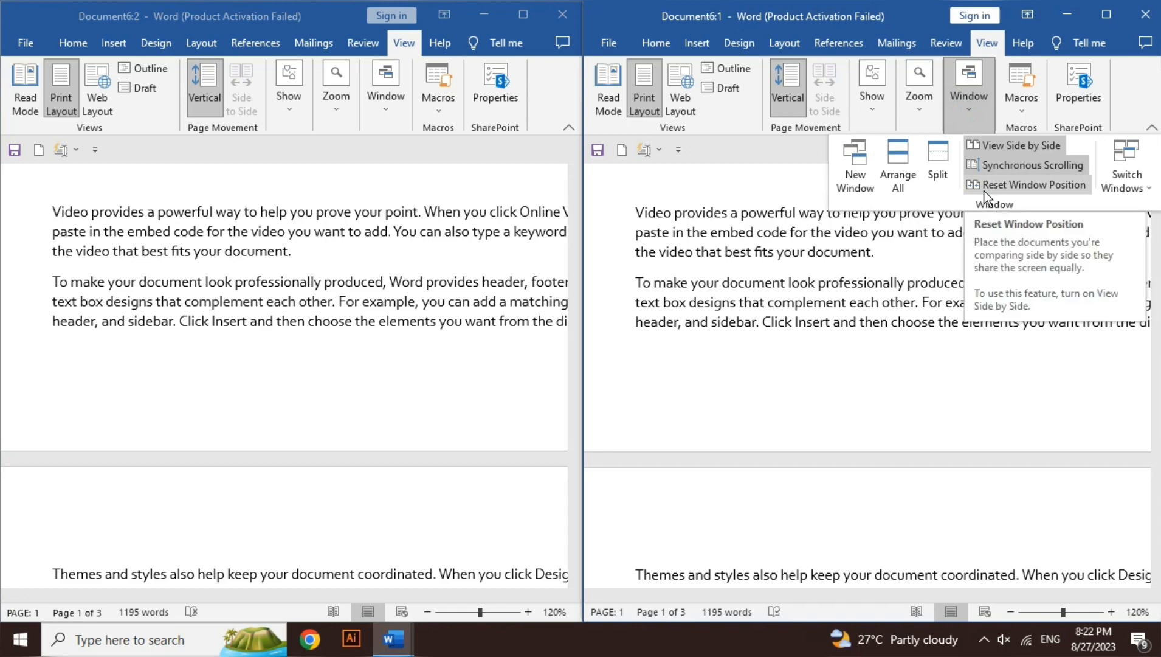
# Maximize the Document6:2 window and check the list of open windows that can be switched to
pyautogui.click(522, 14)
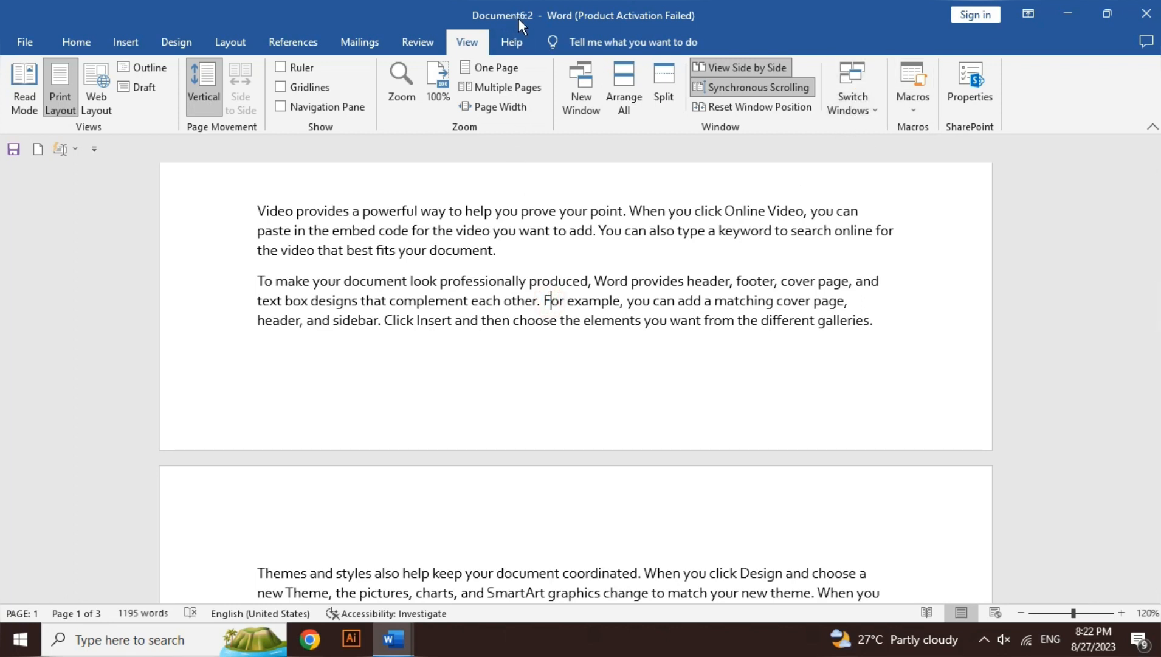
pyautogui.click(857, 113)
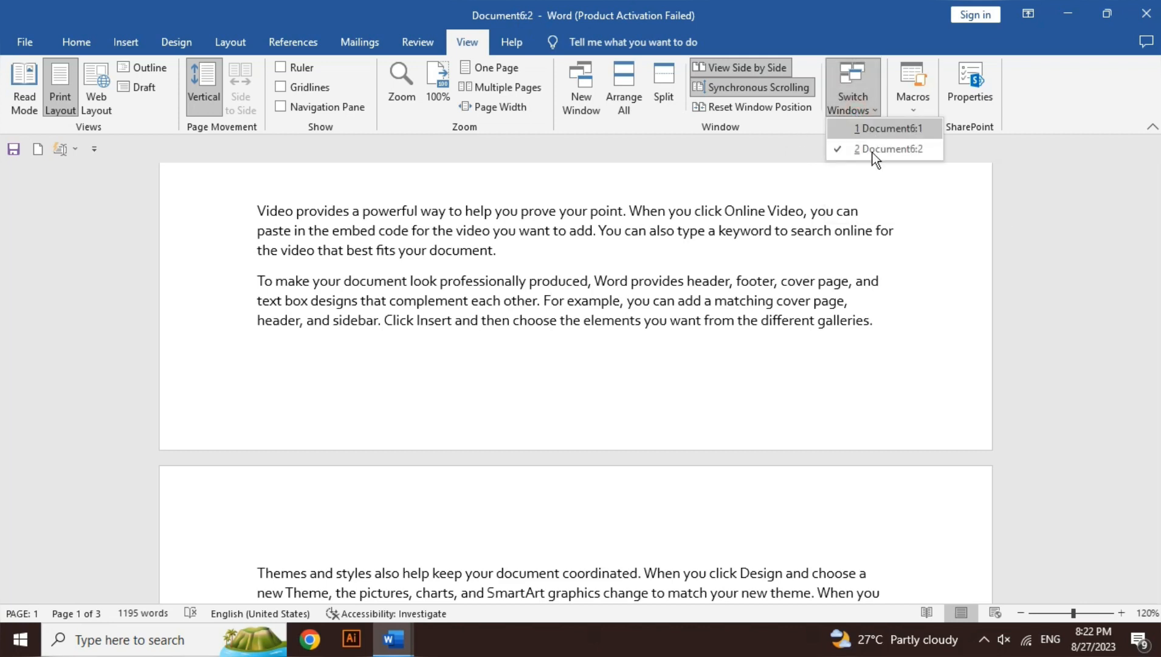
pyautogui.click(712, 281)
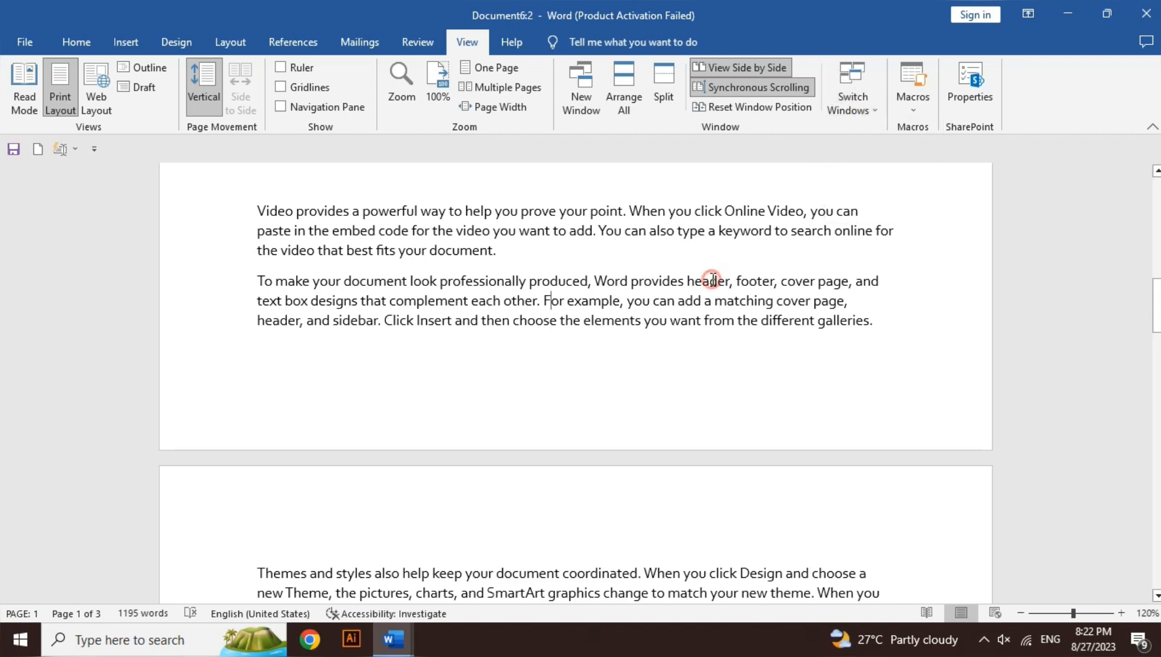
# Create a new blank document and preview the open document windows
pyautogui.hotkey('ctrl', 'n')
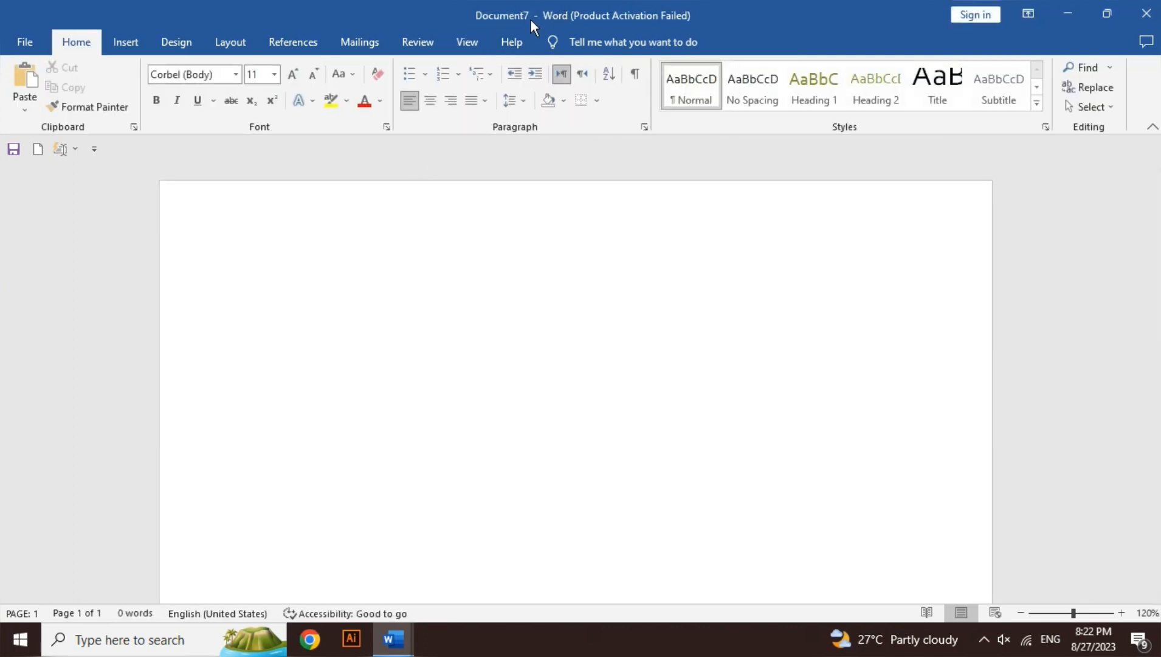
pyautogui.click(468, 42)
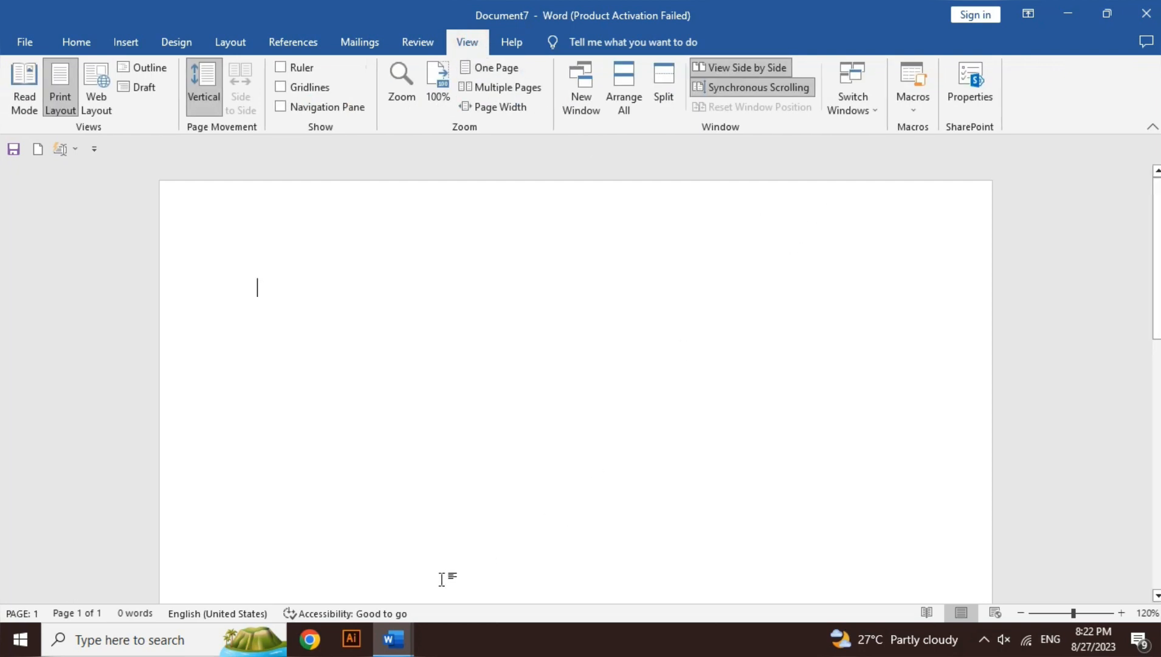
pyautogui.moveTo(392, 640)
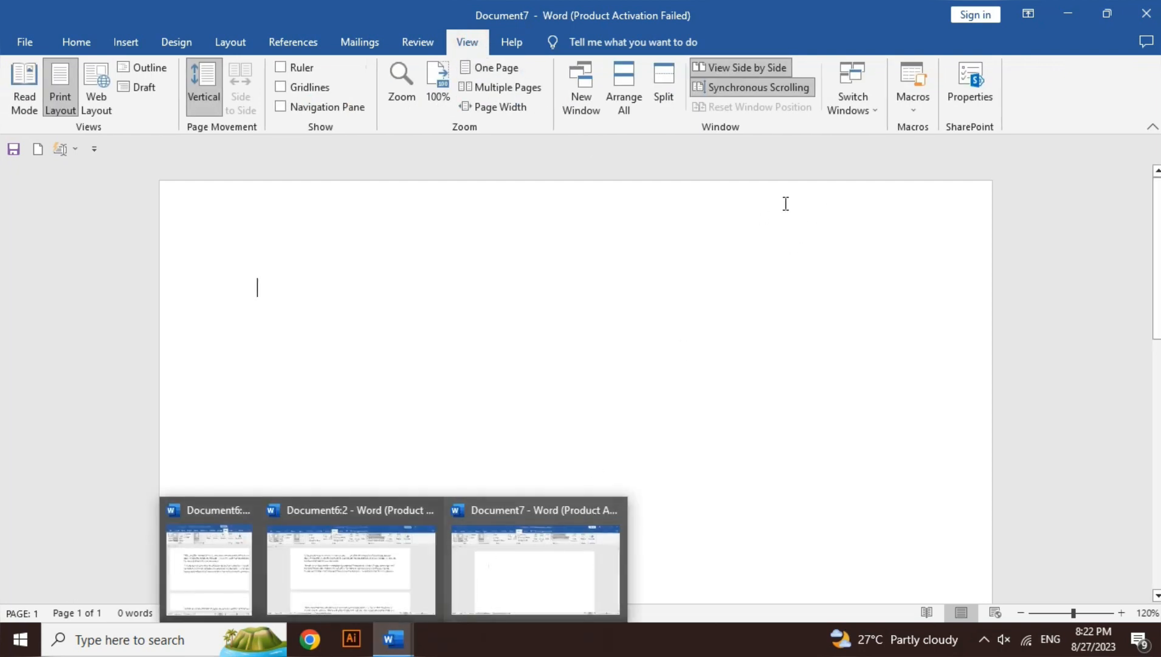
# Switch to the Document6:1 window and maximize it
pyautogui.click(854, 111)
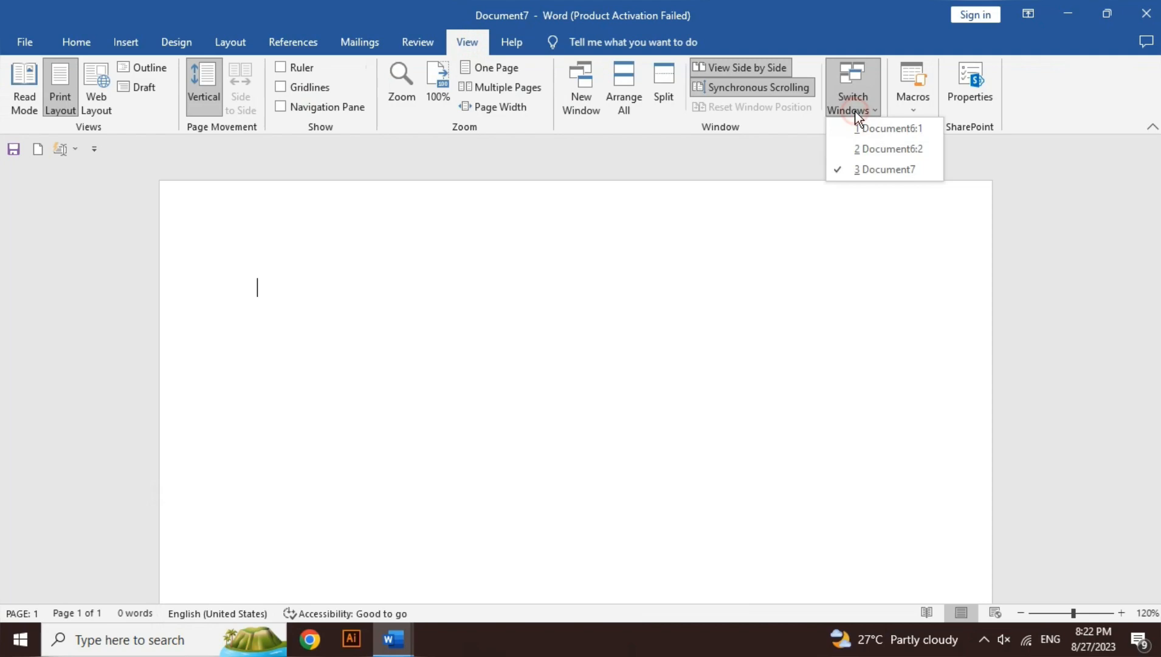
pyautogui.click(879, 133)
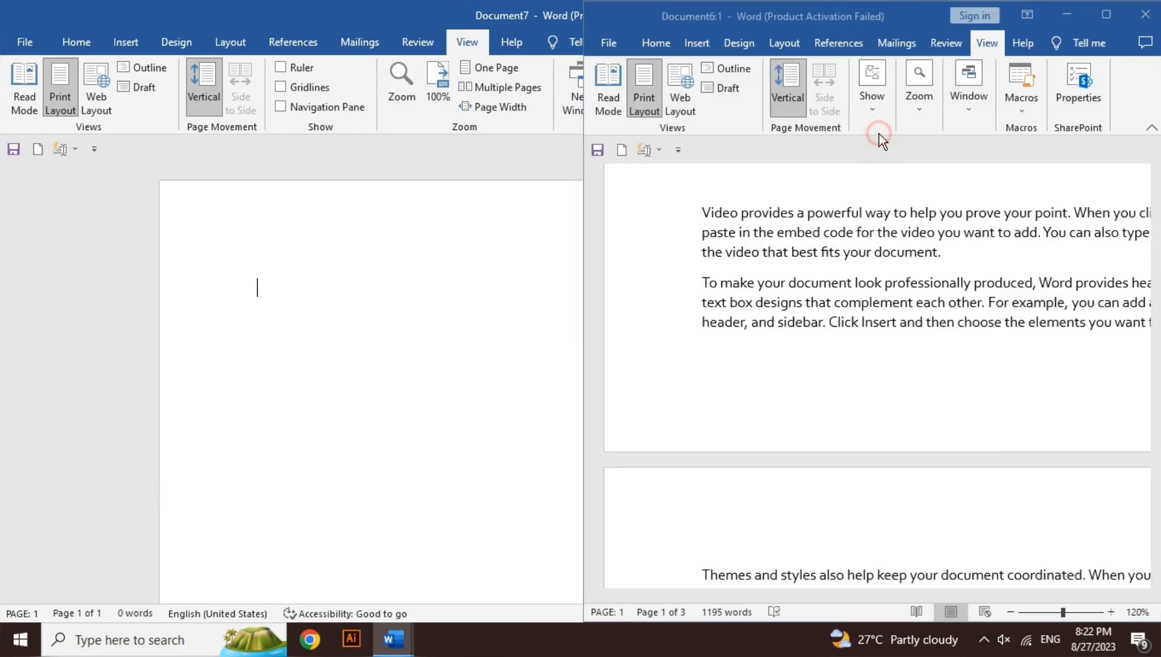
pyautogui.click(1105, 13)
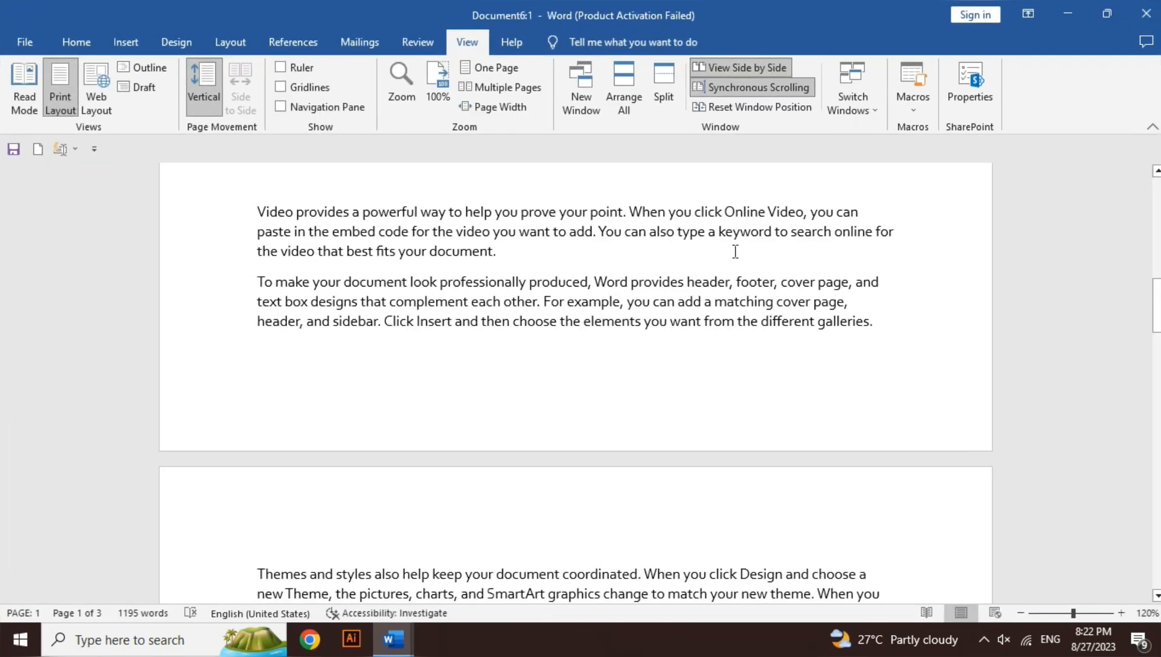
# Use Switch Windows to bring up Document6:2, and from there Document7
pyautogui.click(872, 112)
pyautogui.click(874, 149)
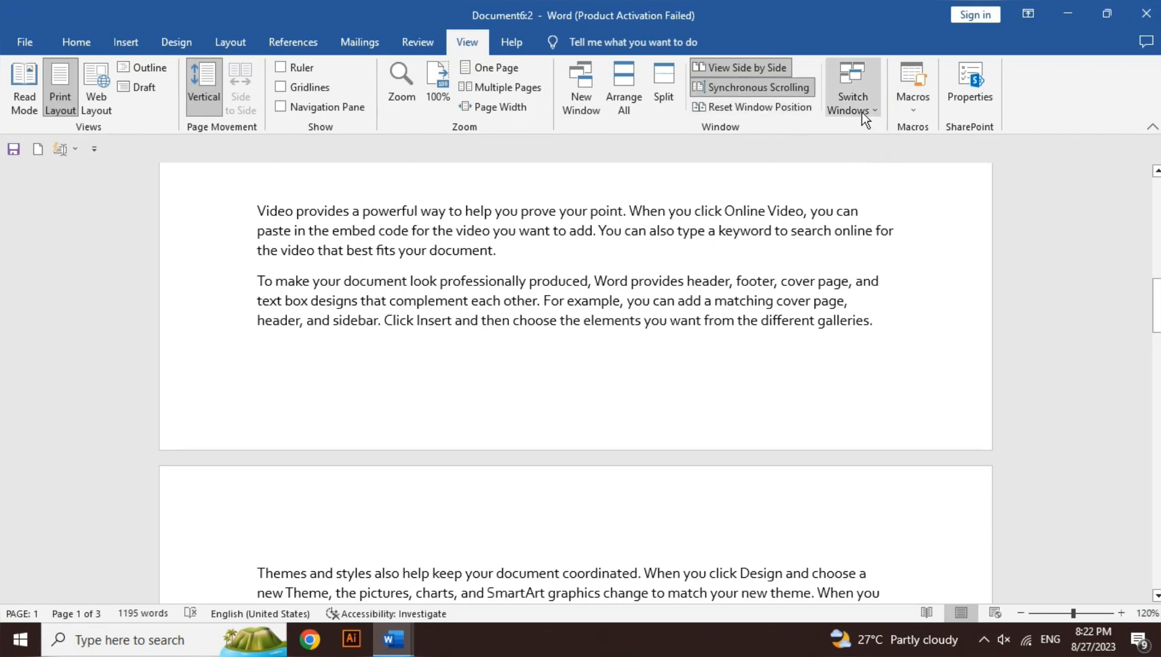
pyautogui.click(863, 113)
pyautogui.click(876, 169)
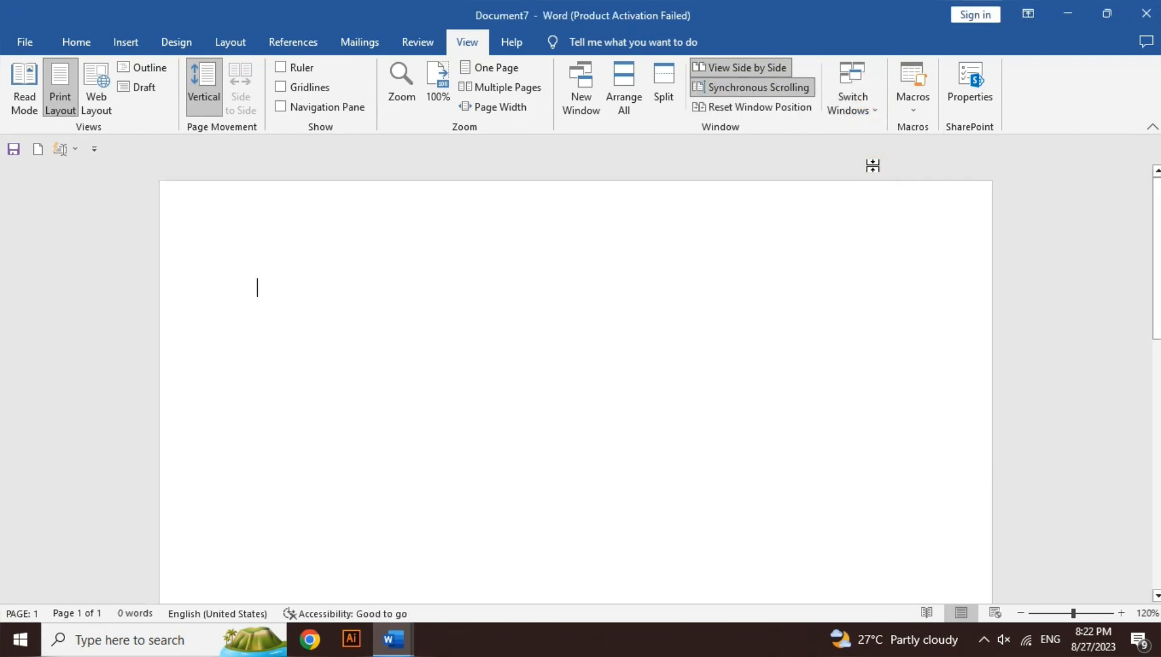
pyautogui.click(861, 95)
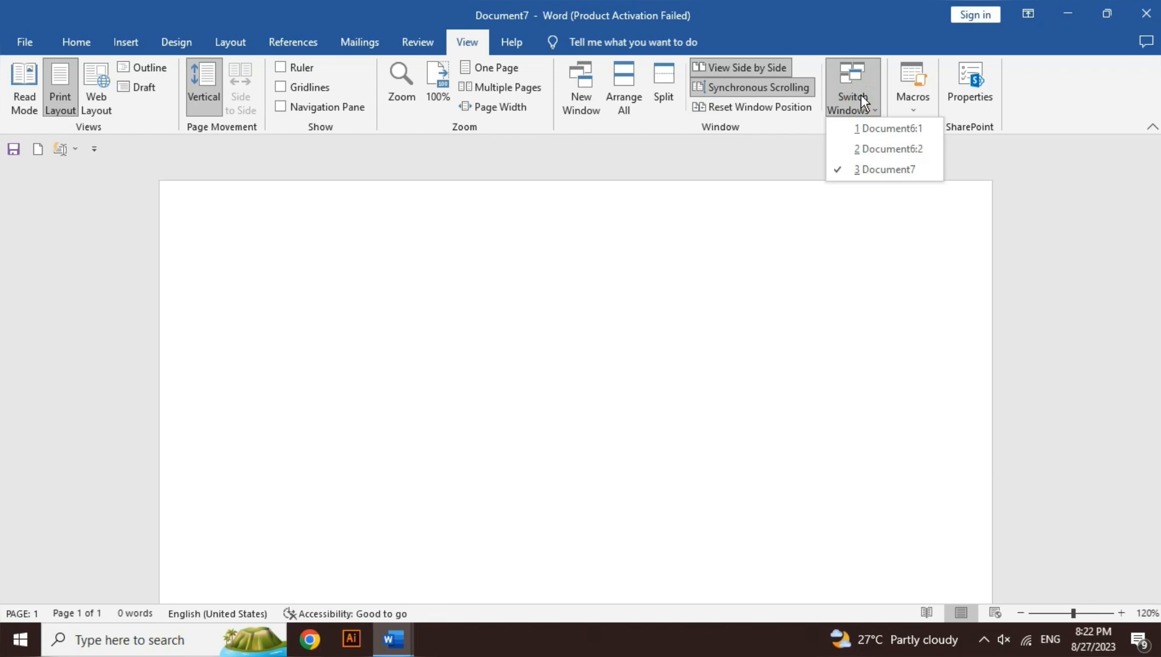
pyautogui.click(861, 96)
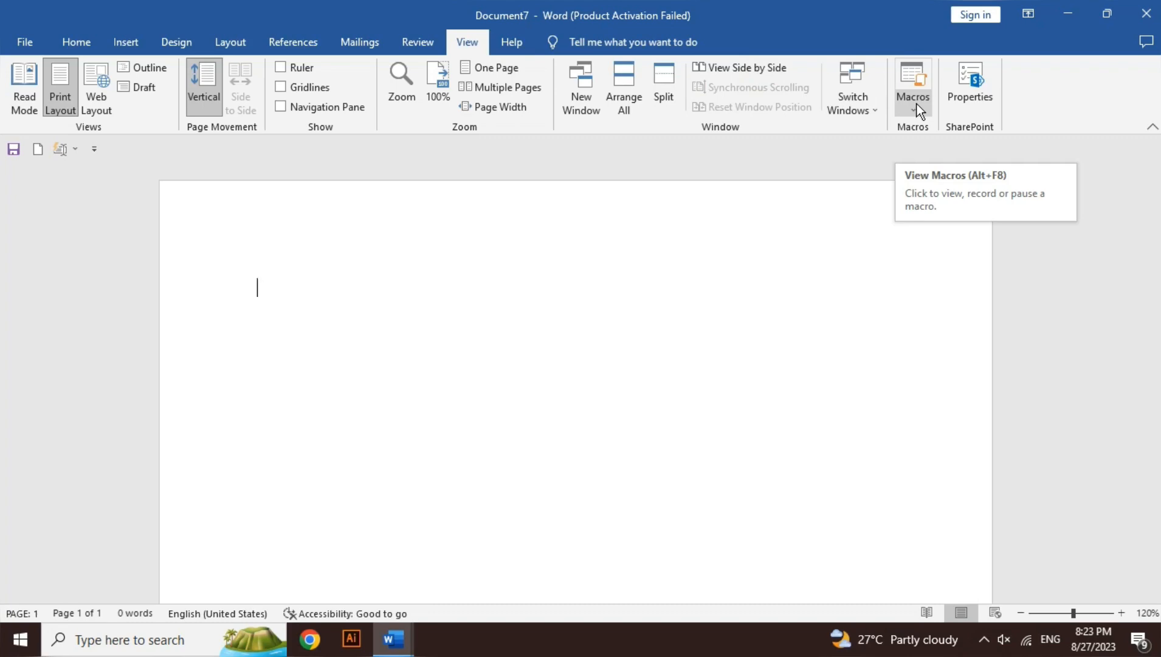
# Generate sample paragraphs with =rand() in Document7 and cut all of the text from the page
pyautogui.write('=rand()')
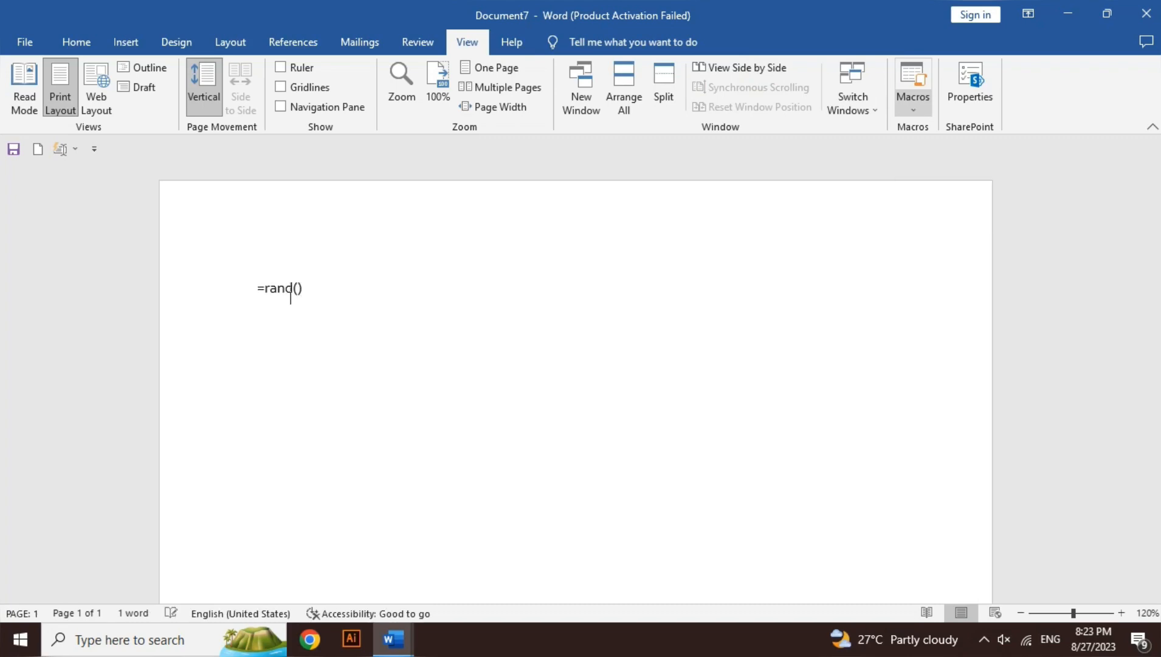
pyautogui.press('Return')
pyautogui.hotkey('ctrl', 'a')
pyautogui.hotkey('ctrl', 'c')
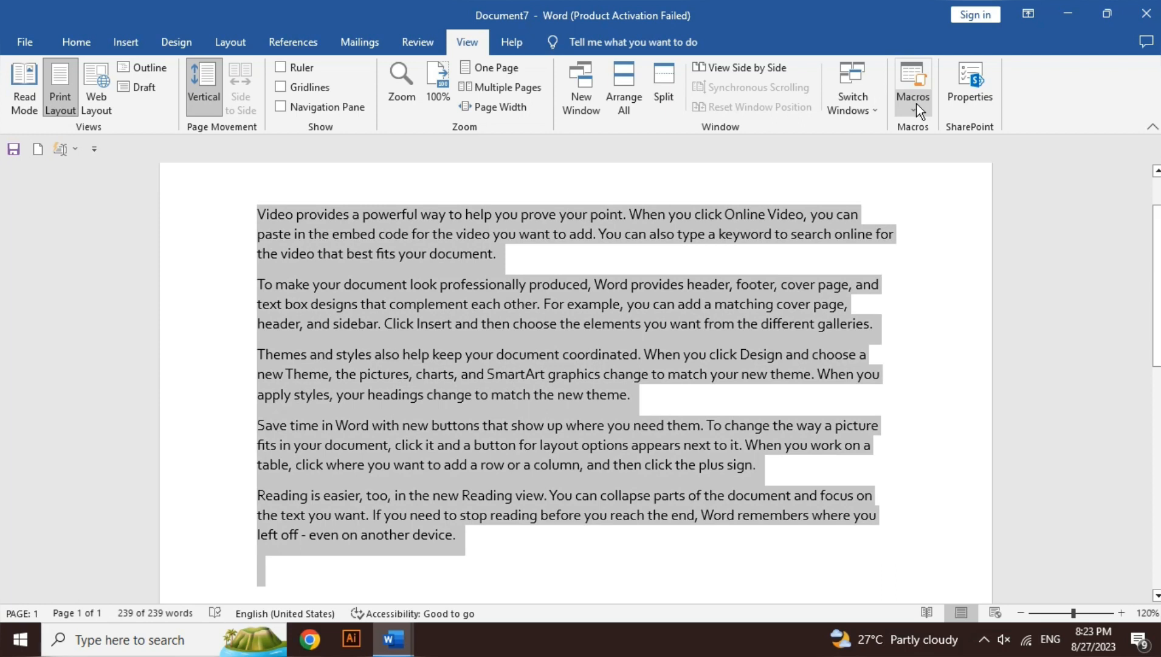
pyautogui.press('Delete')
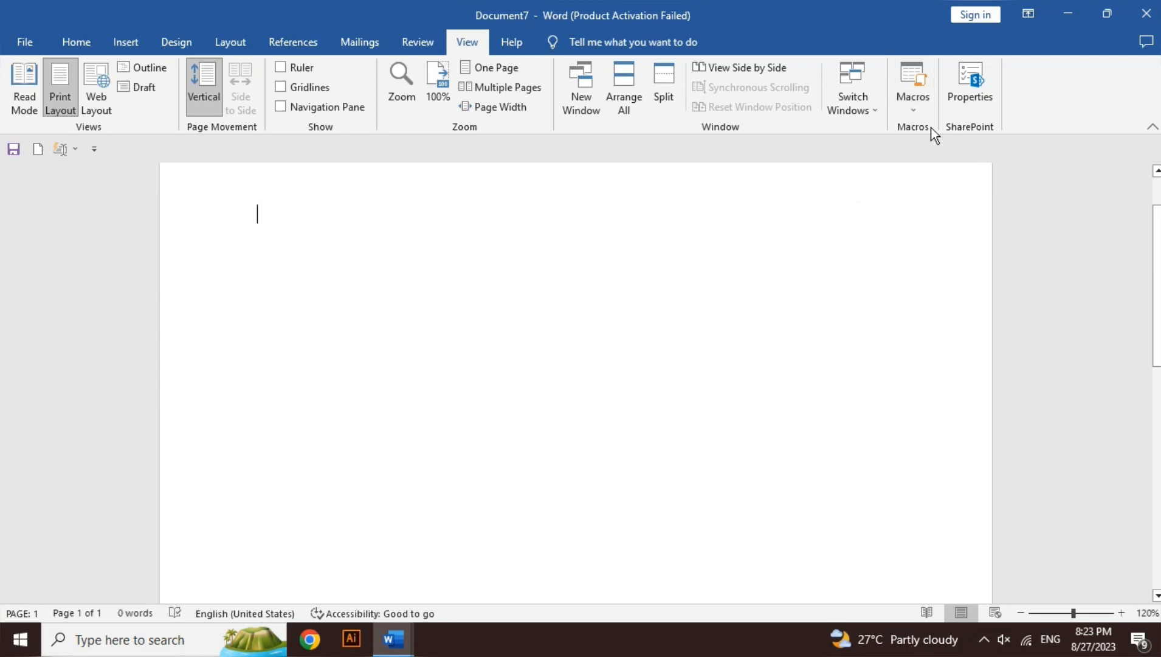
# Start recording a macro named abc, stored in All Documents (Normal.dotm)
pyautogui.click(919, 108)
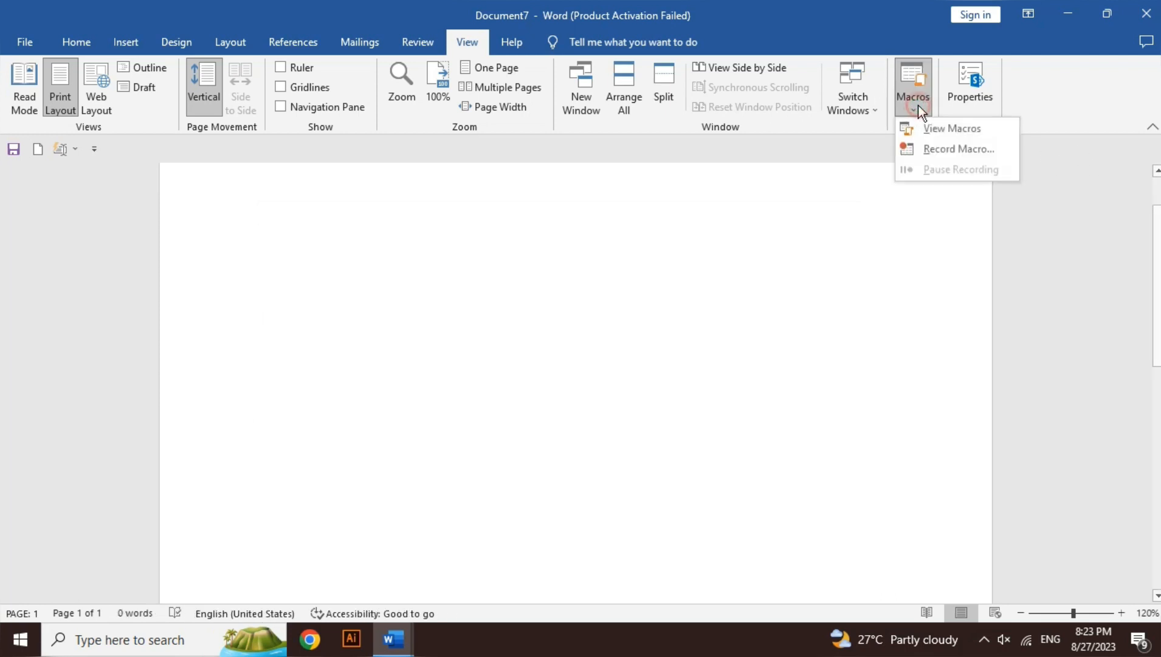
pyautogui.click(952, 150)
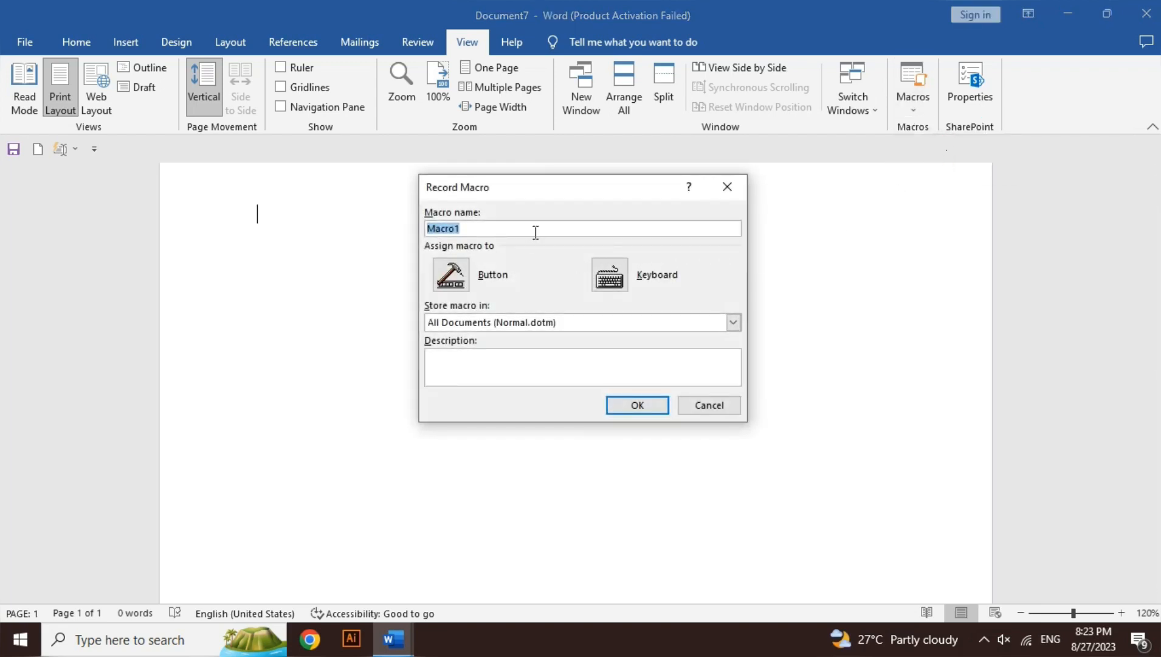
pyautogui.press('BackSpace')
pyautogui.click(495, 362)
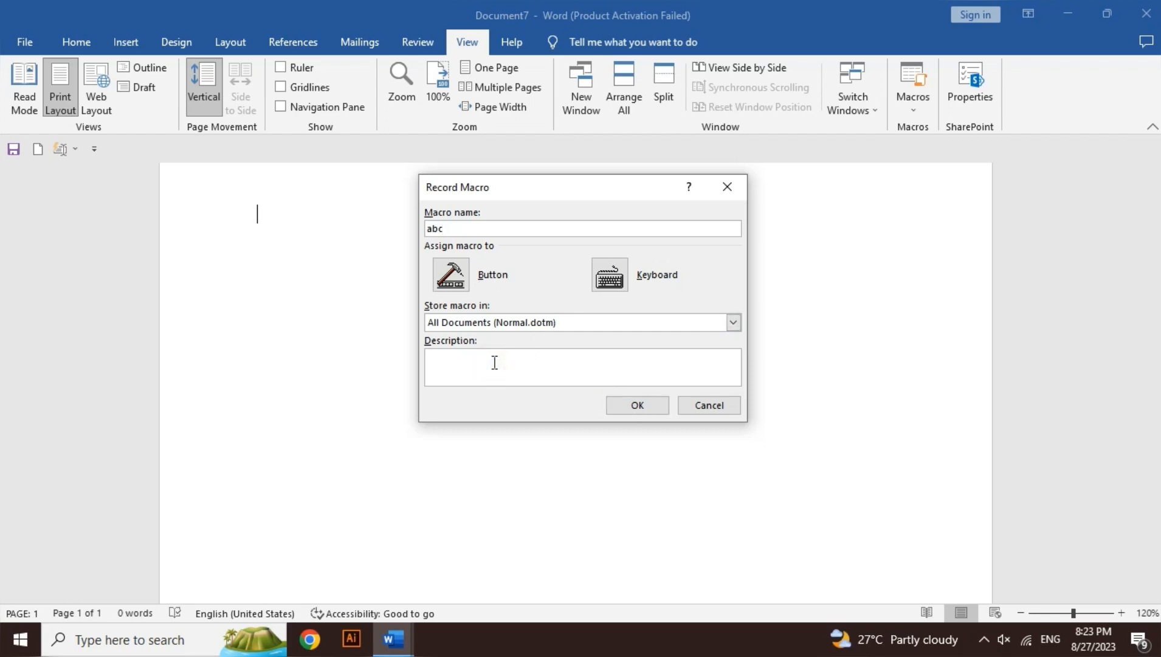
pyautogui.click(638, 405)
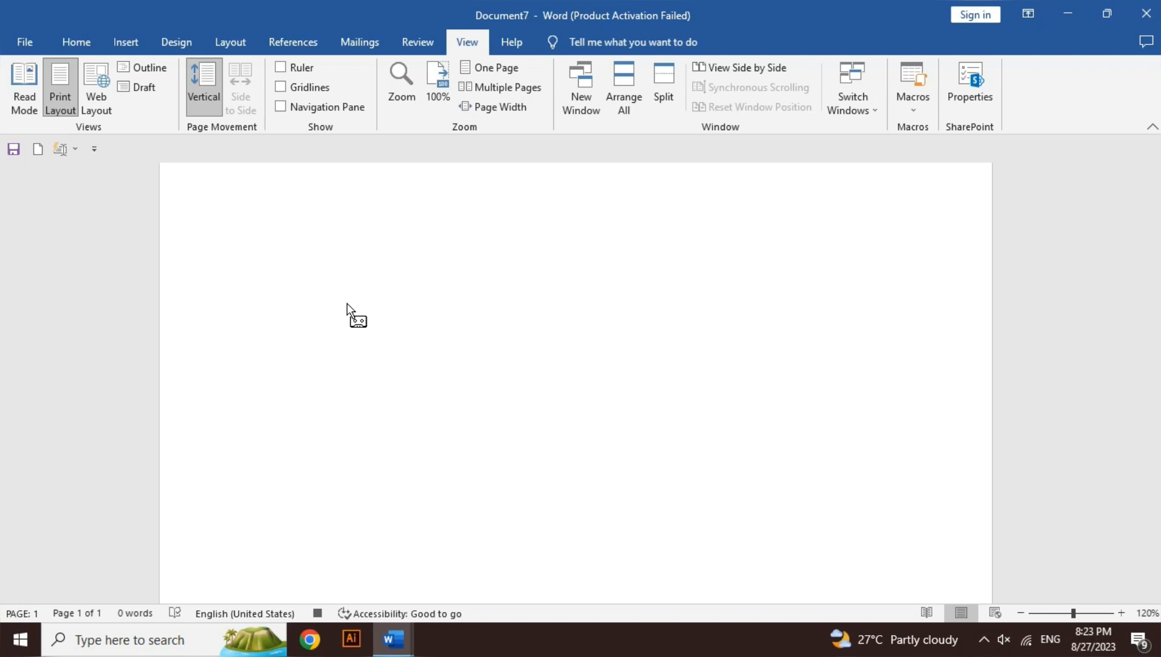
# Paste the sample text and format its last paragraph as bold, italic and underlined in a larger font size
pyautogui.hotkey('ctrl', 'v')
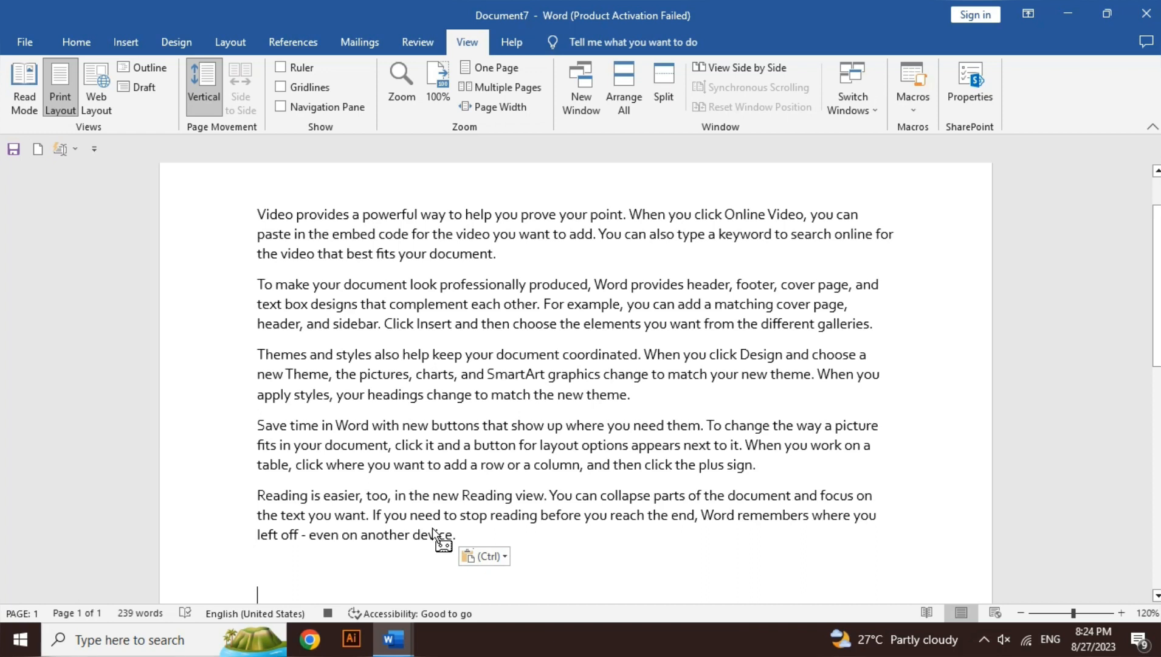
pyautogui.press('Up')
pyautogui.press('Up')
pyautogui.press('Down')
pyautogui.hotkey('shift', 'Up')
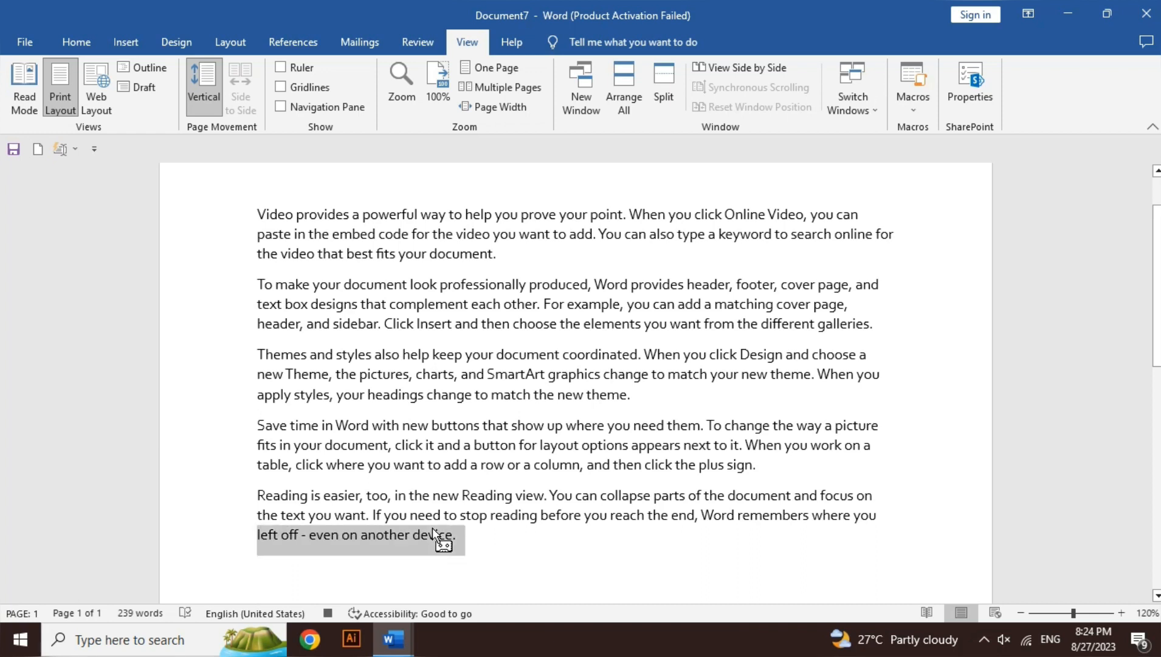
pyautogui.hotkey('shift', 'Up')
pyautogui.hotkey('shift', 'Up')
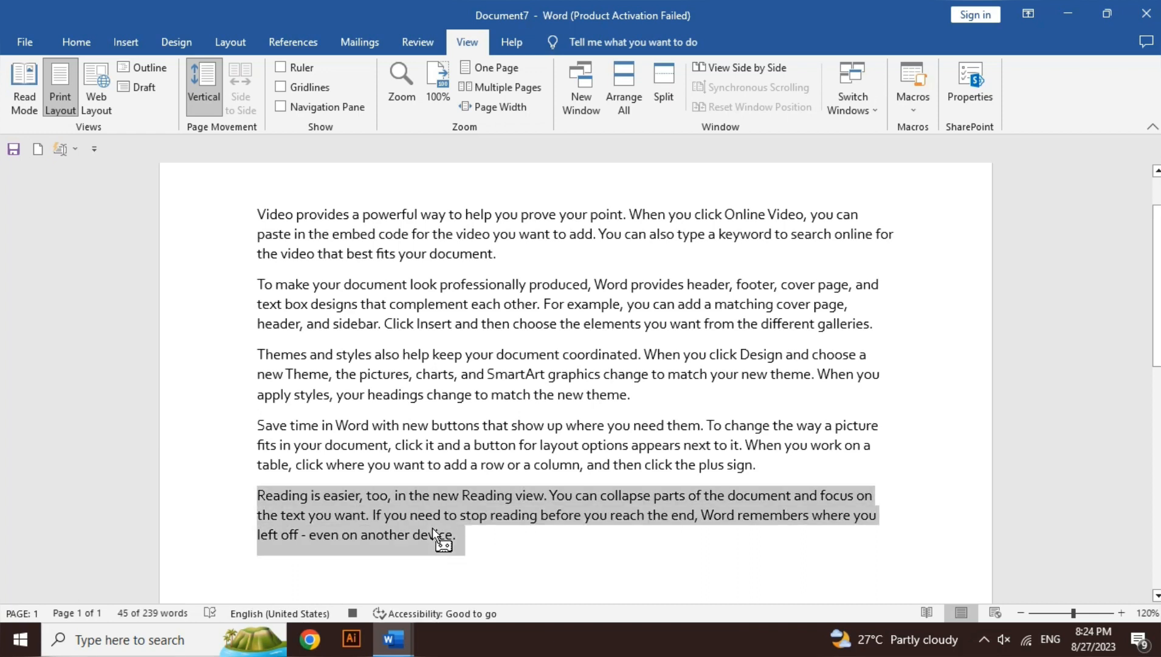
pyautogui.click(88, 42)
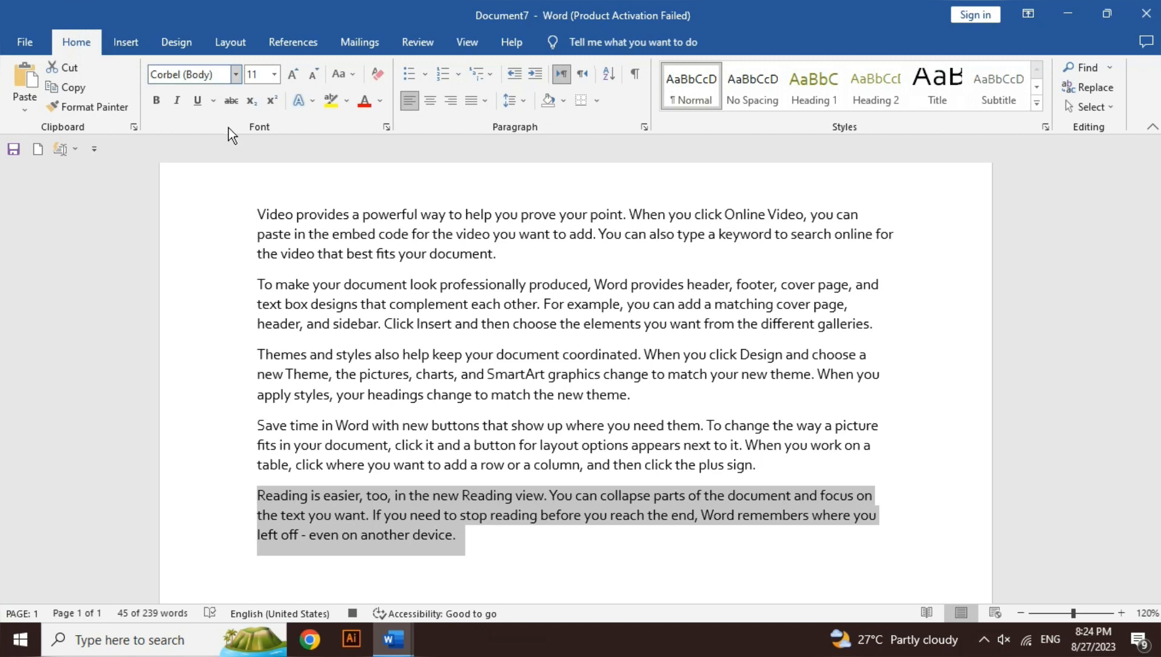
pyautogui.click(157, 101)
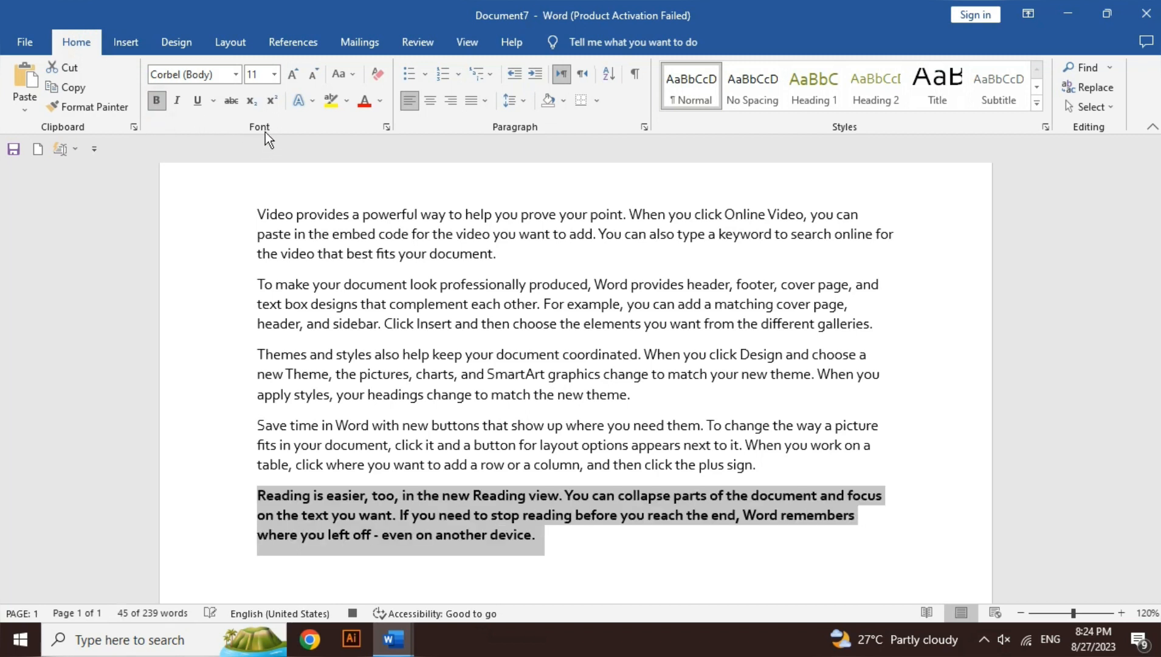
pyautogui.click(196, 107)
pyautogui.click(292, 73)
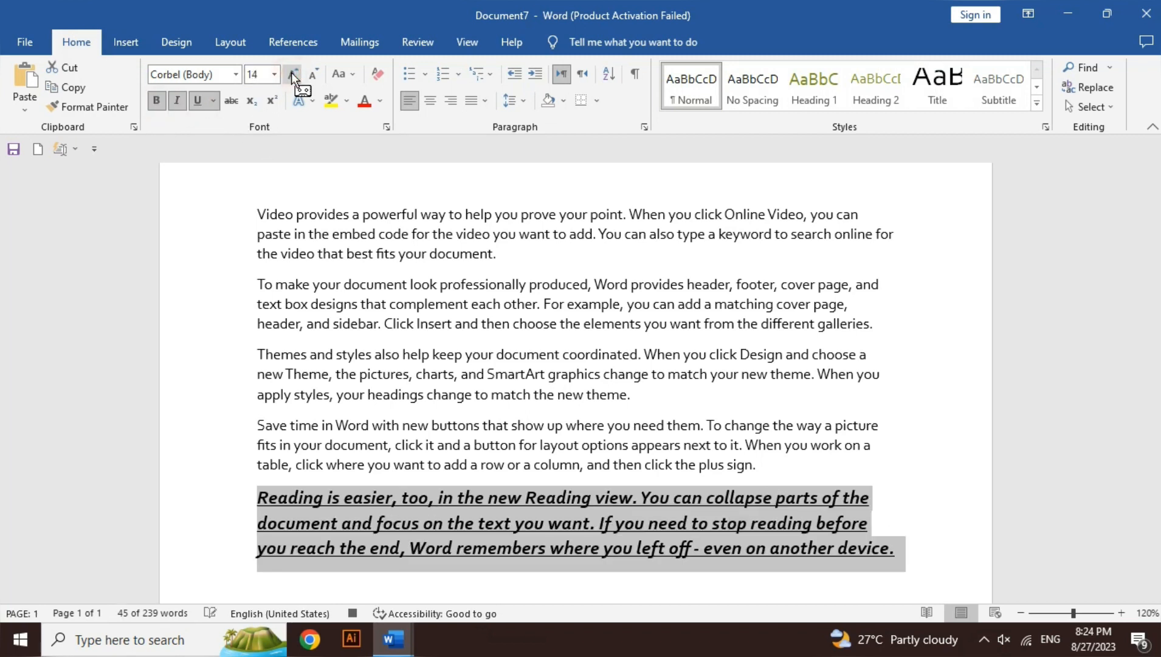
pyautogui.click(291, 72)
pyautogui.click(460, 254)
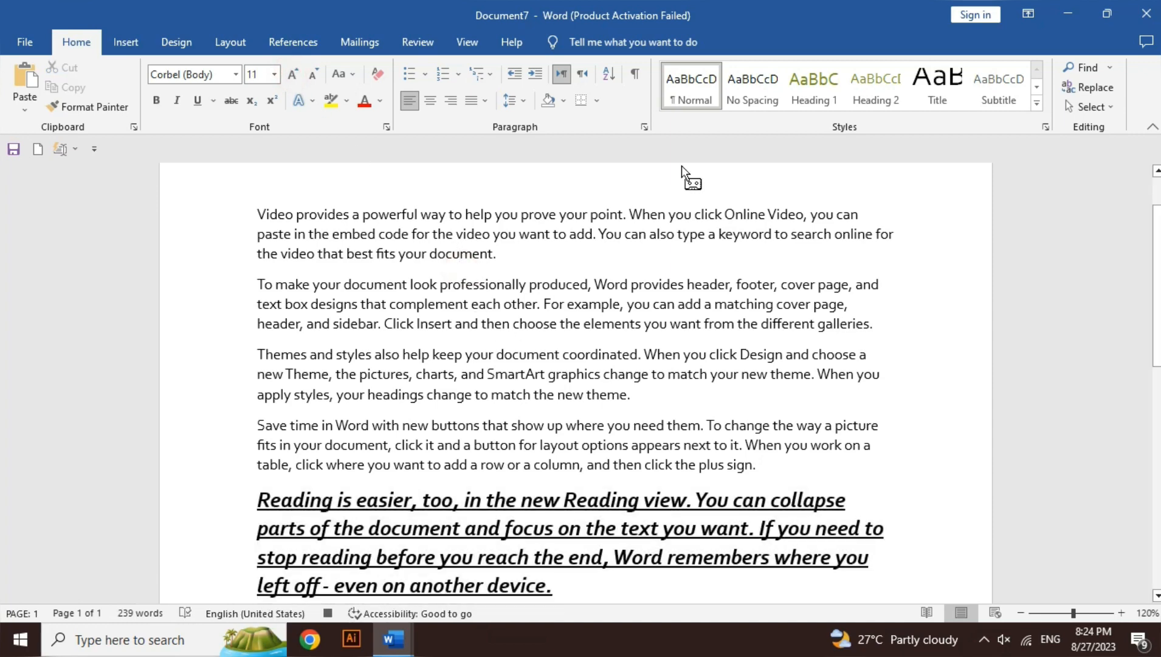
# Stop recording the macro
pyautogui.click(466, 41)
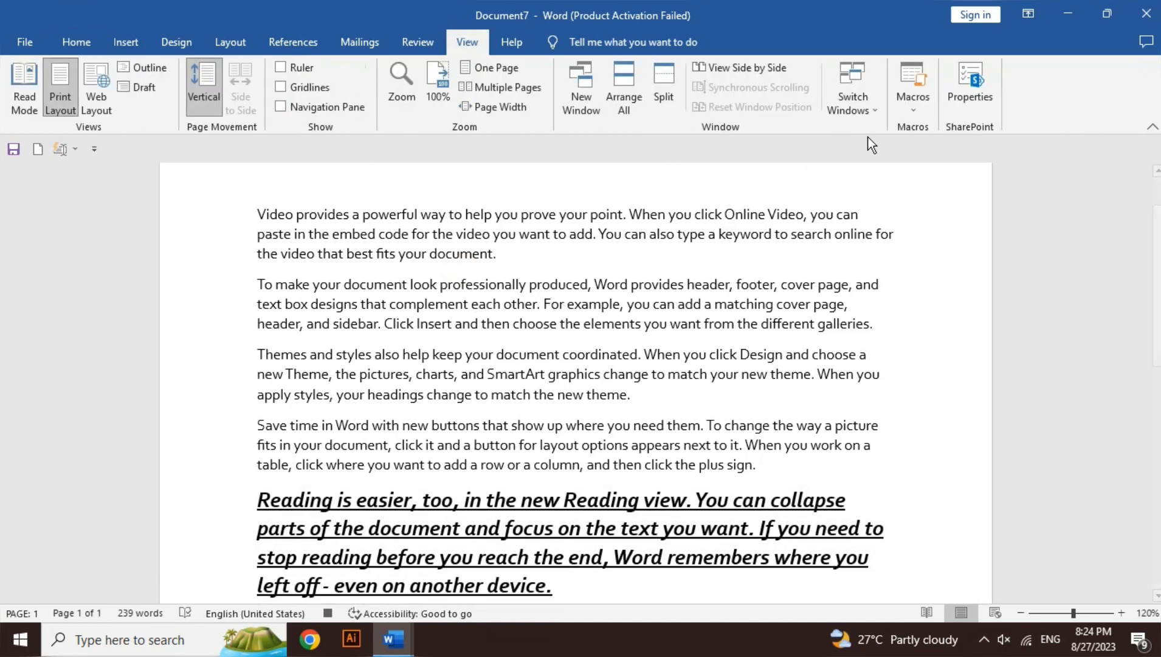
pyautogui.click(921, 113)
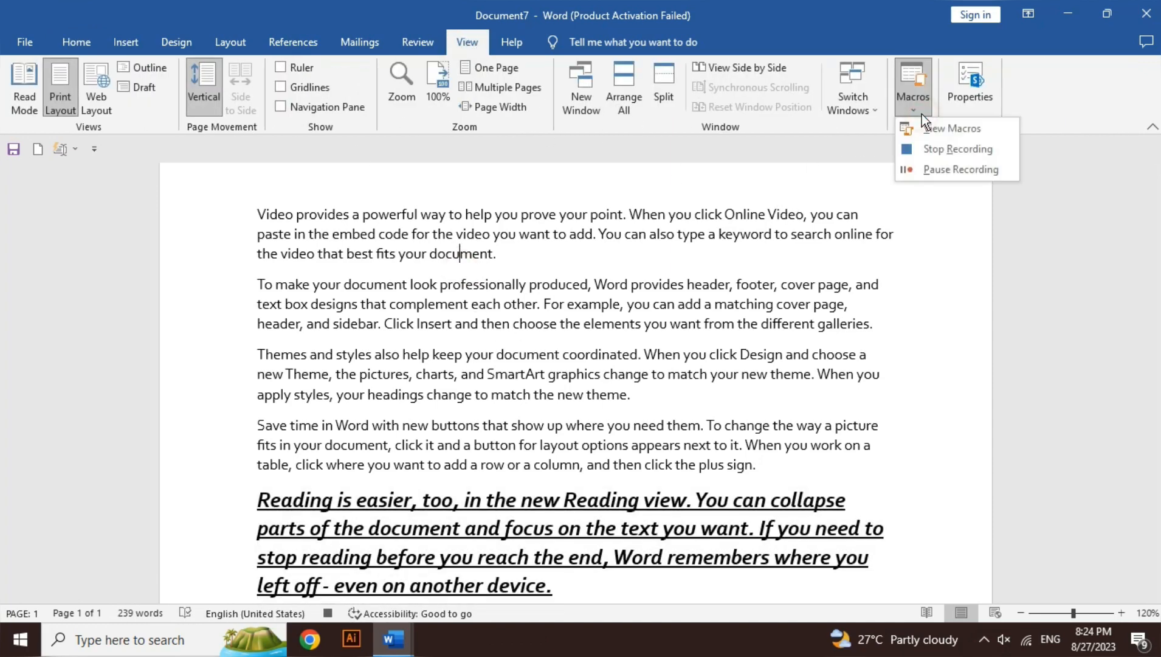
pyautogui.click(935, 148)
# Delete all of the text from Document7
pyautogui.click(710, 324)
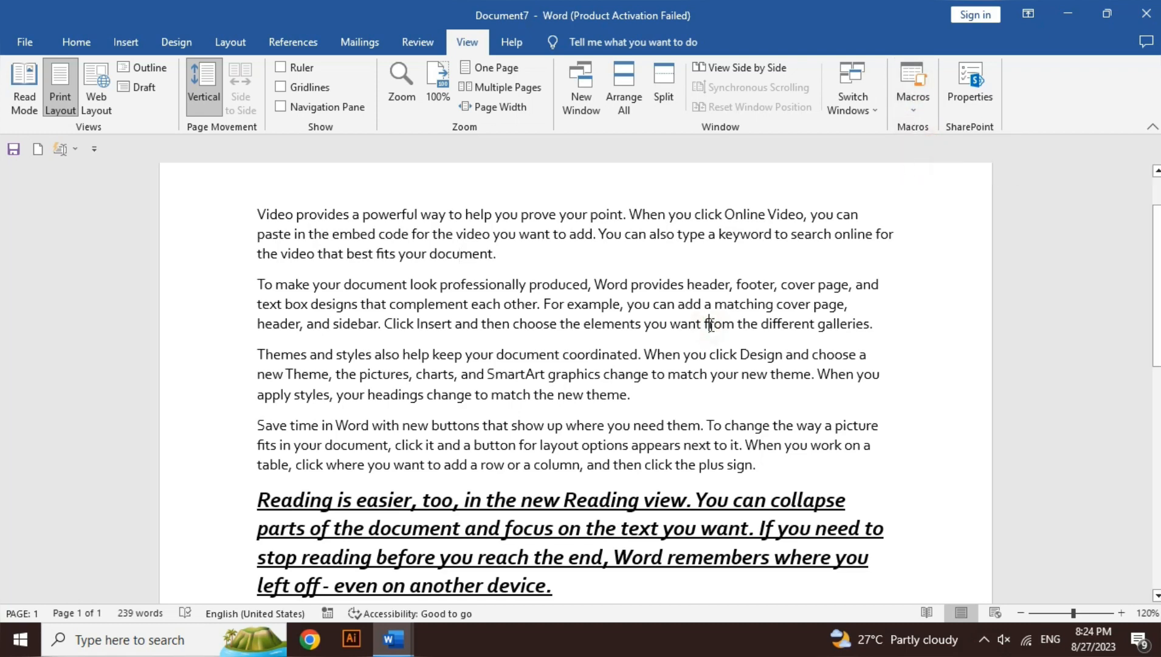
pyautogui.hotkey('ctrl', 'a')
pyautogui.press('Delete')
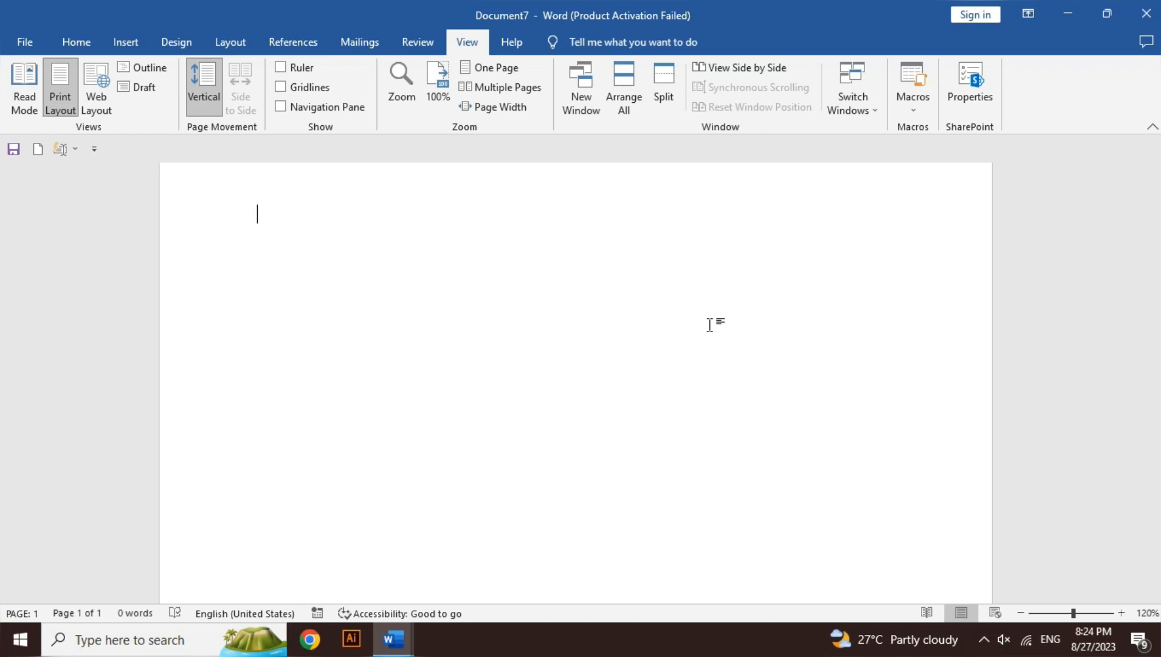
# Run the macro abc in the empty Document7 and check the font formatting of the inserted last paragraph
pyautogui.click(924, 92)
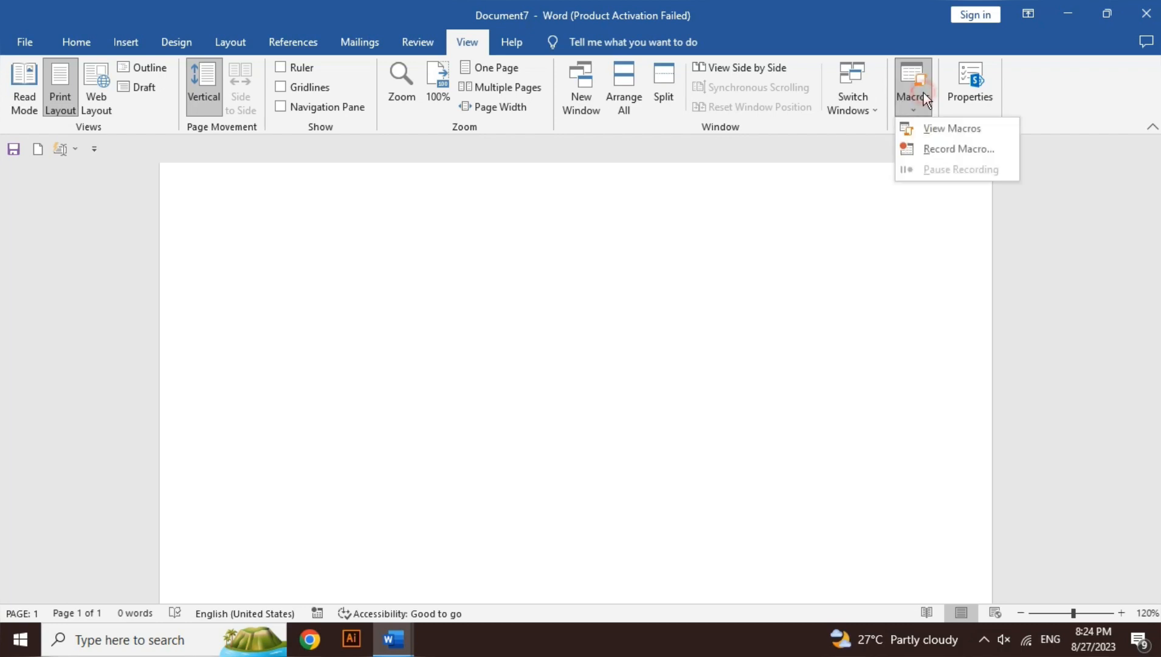
pyautogui.click(928, 133)
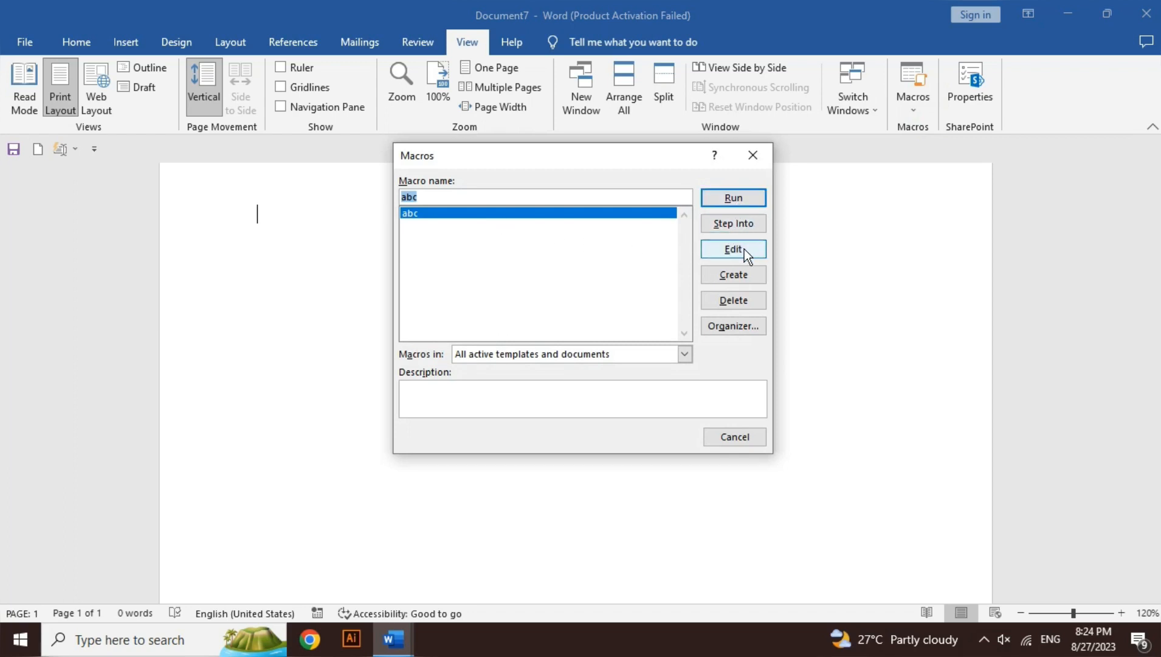
pyautogui.click(747, 199)
pyautogui.moveTo(1157, 286); pyautogui.dragTo(1157, 311)
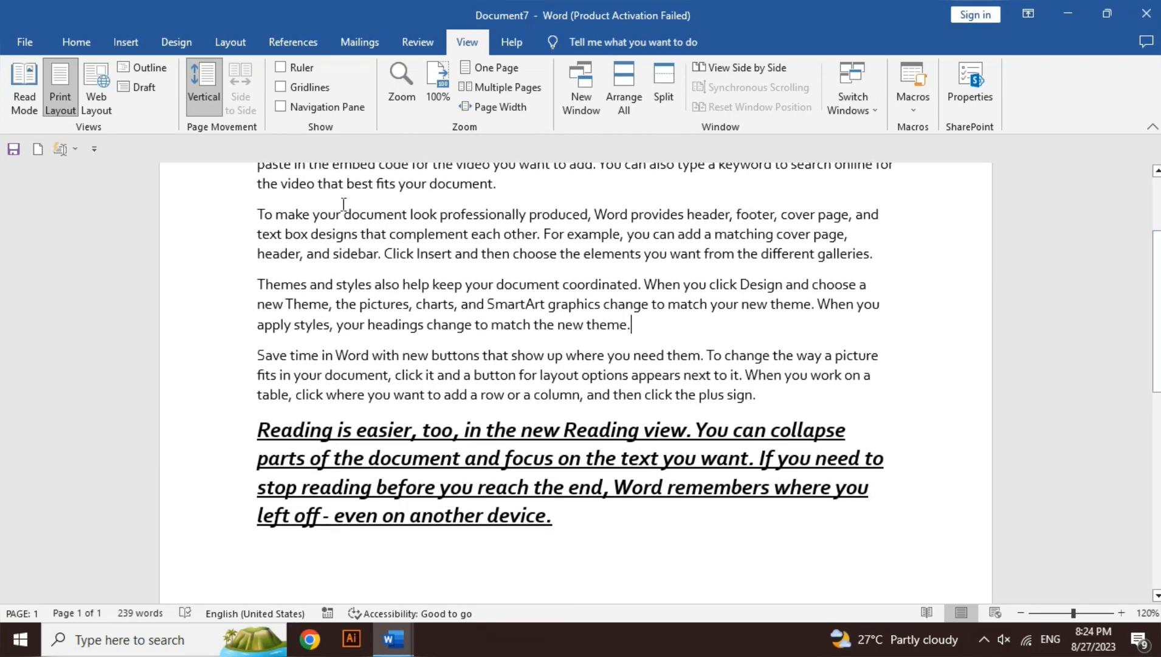
pyautogui.click(76, 42)
pyautogui.click(387, 436)
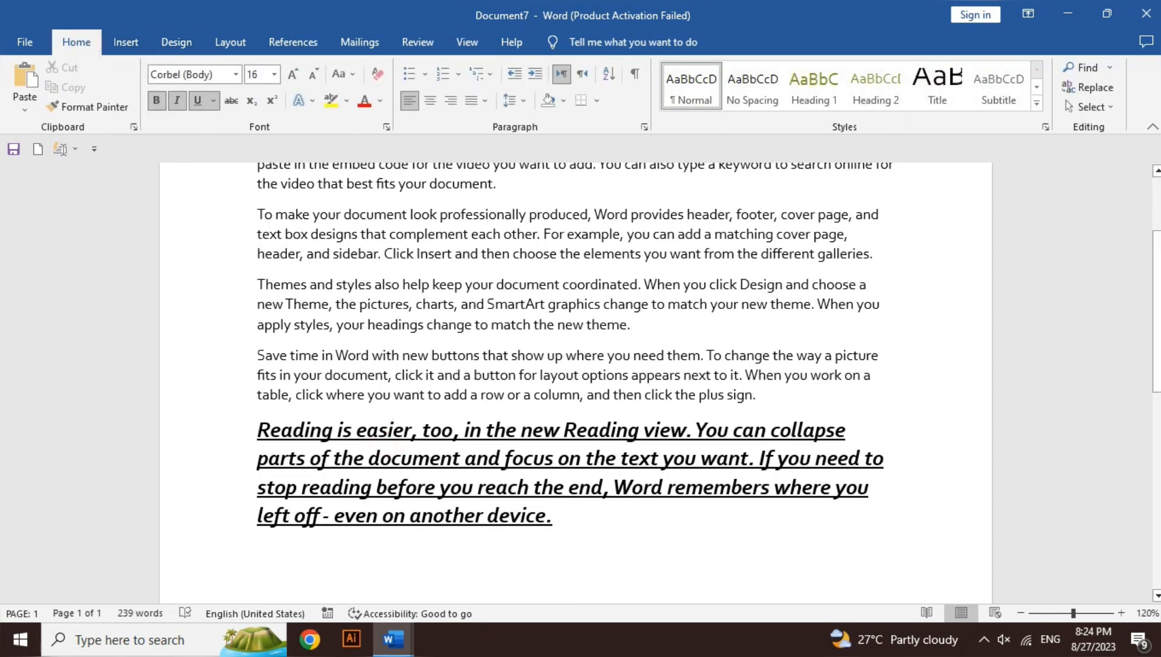
pyautogui.scroll(1, 393, 428)
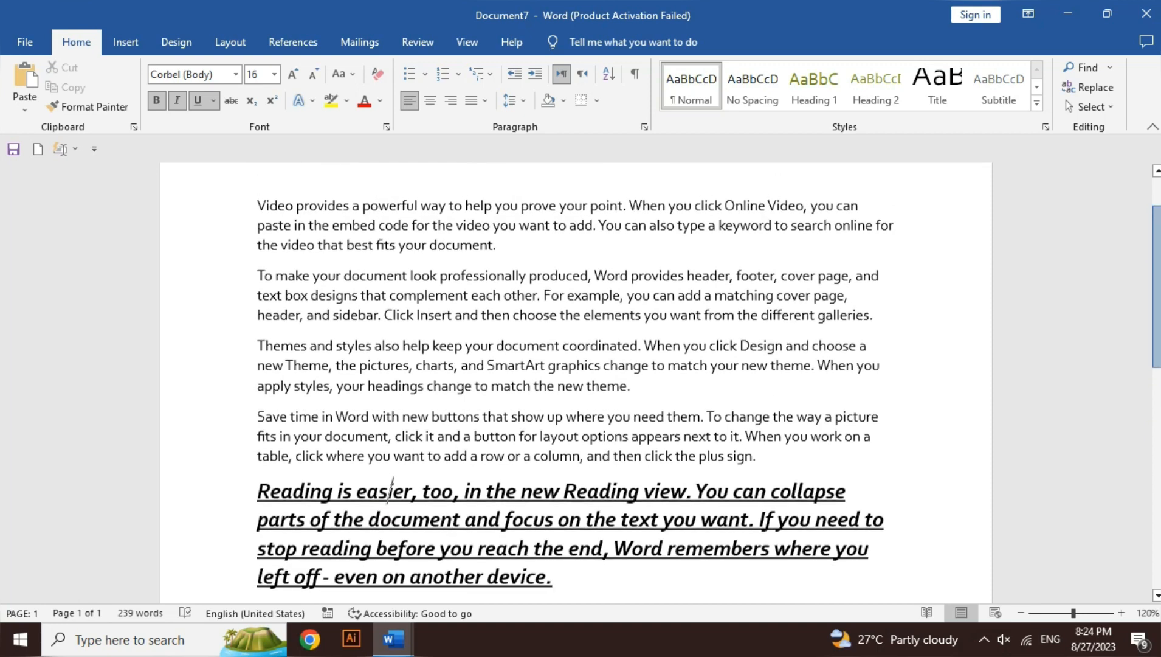
pyautogui.scroll(1, 392, 483)
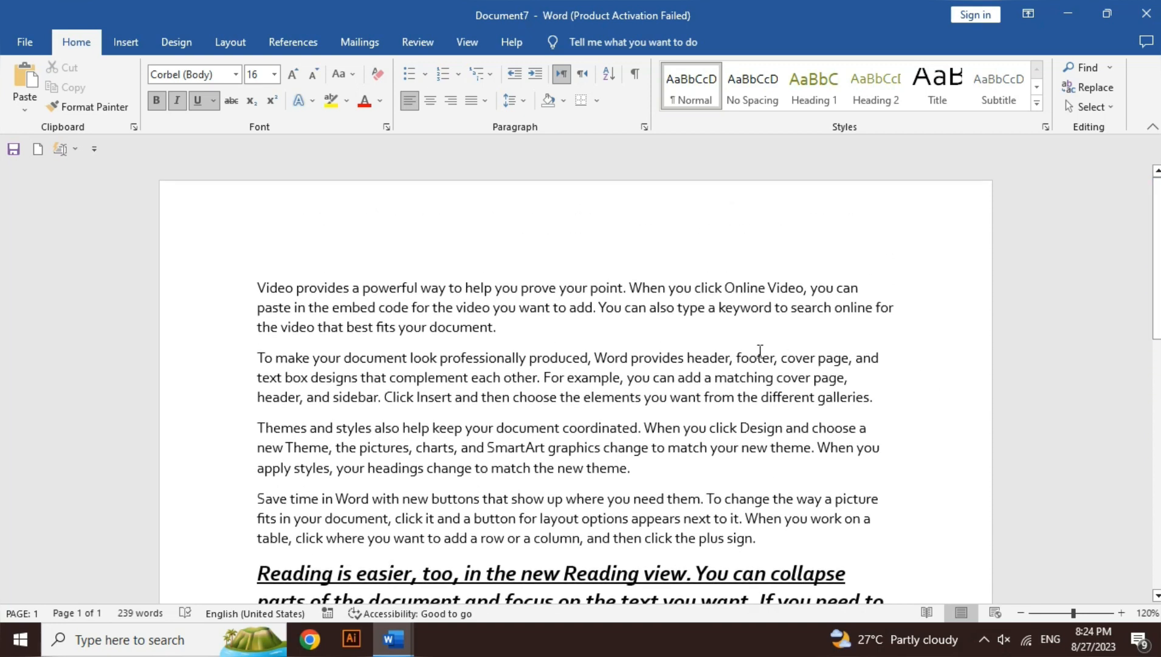
pyautogui.hotkey('ctrl', 'a')
pyautogui.press('Delete')
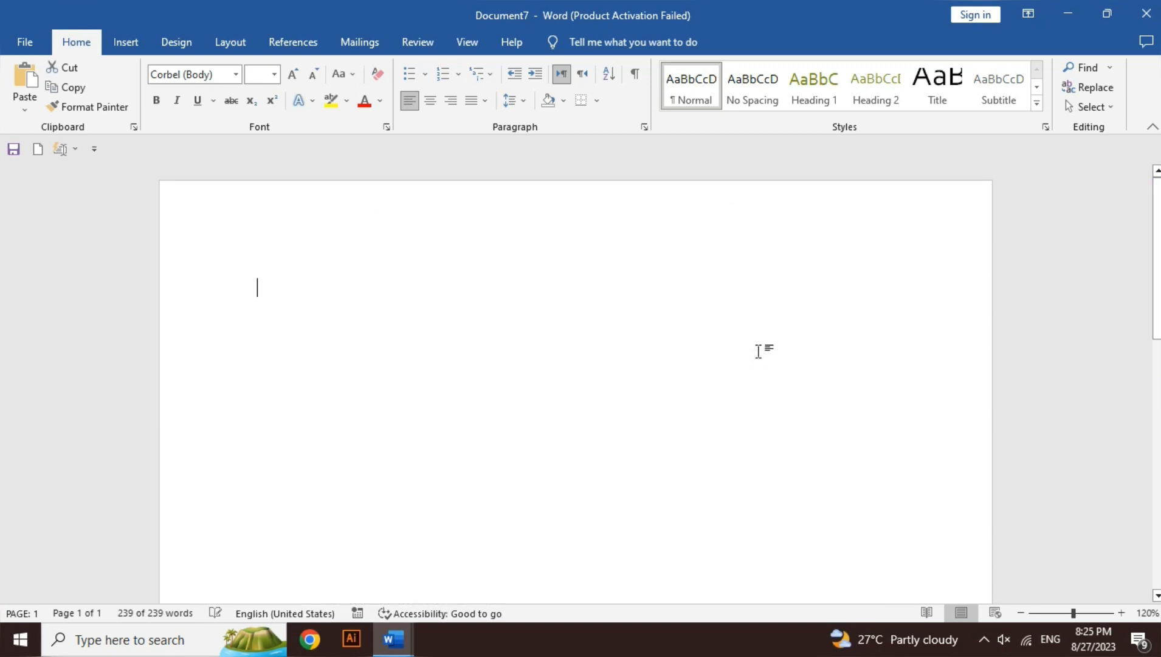
pyautogui.hotkey('ctrl', 'z')
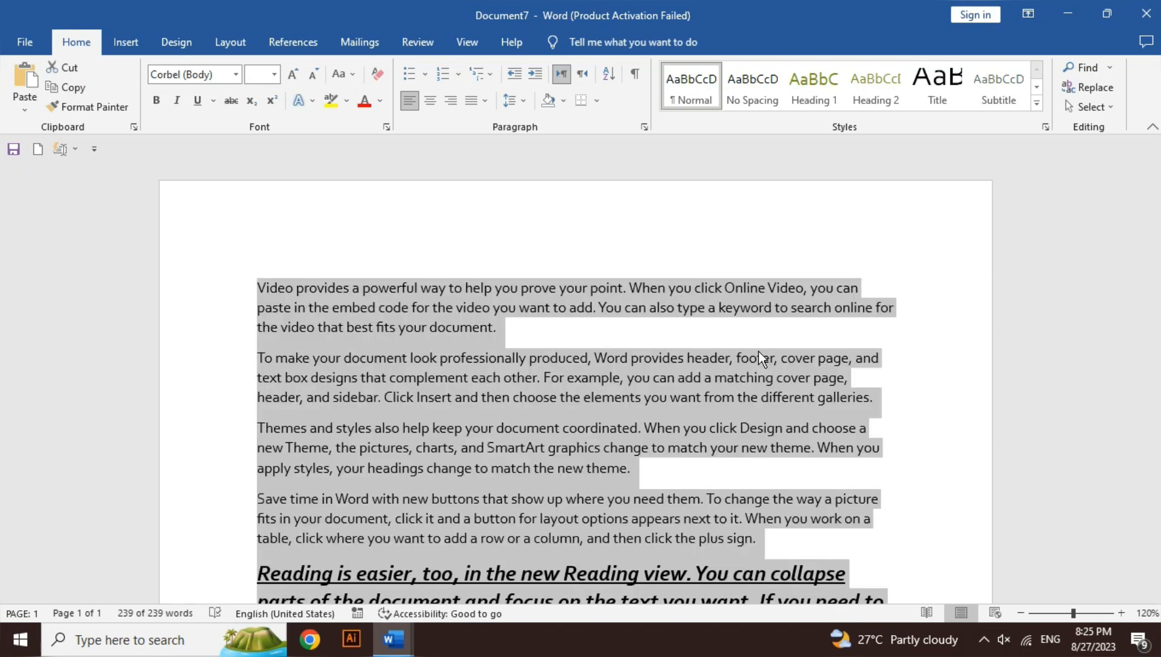
pyautogui.click(759, 351)
# Create a new blank document and run the macro abc in it
pyautogui.hotkey('ctrl', 'n')
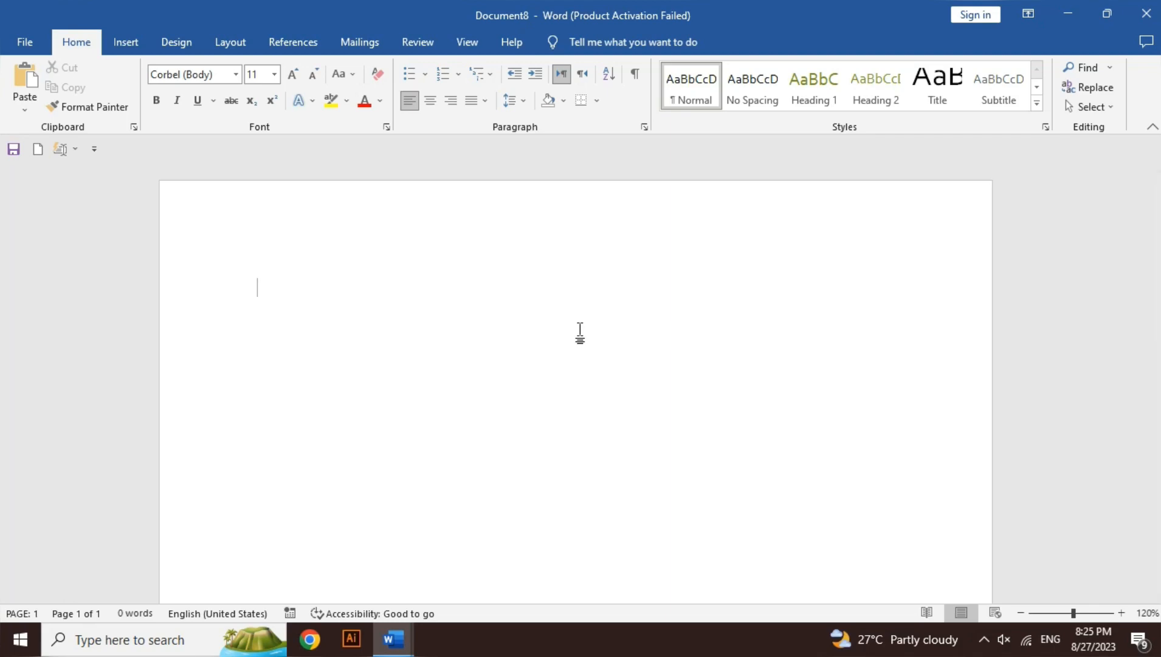
pyautogui.click(468, 42)
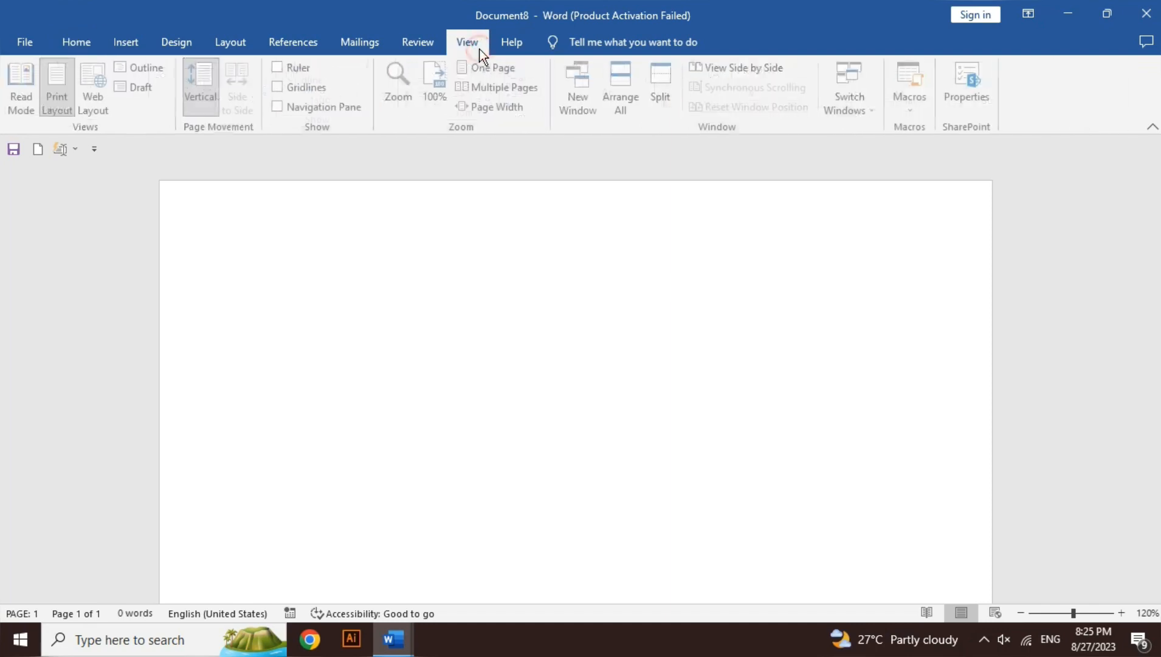
pyautogui.click(912, 109)
pyautogui.click(928, 129)
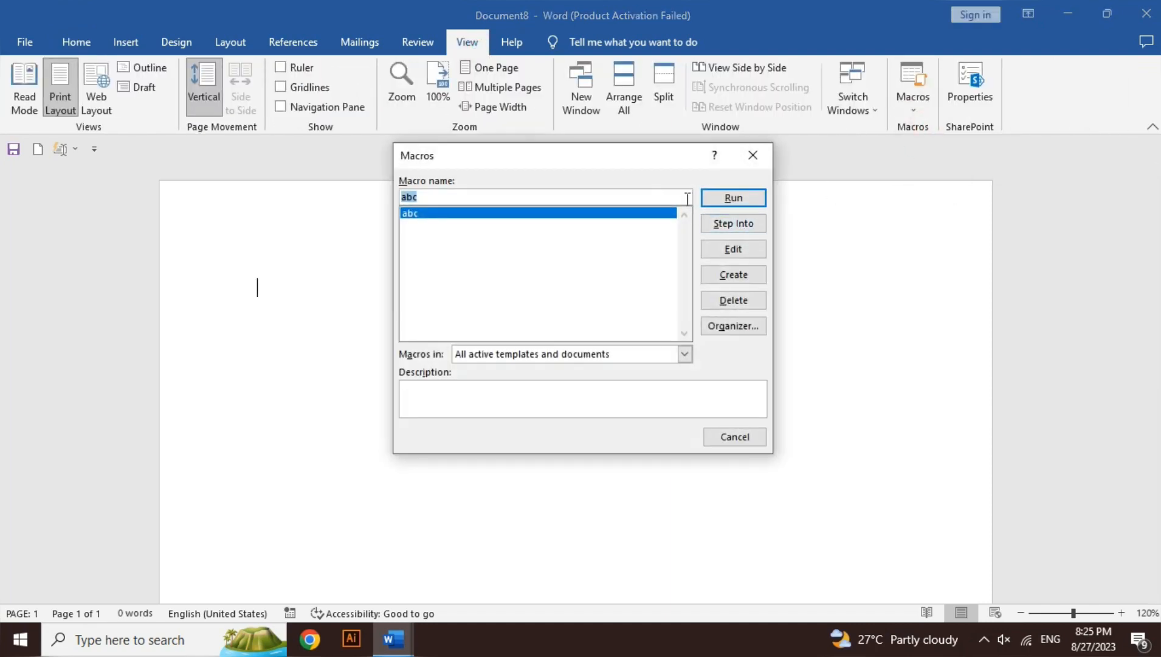
pyautogui.click(710, 201)
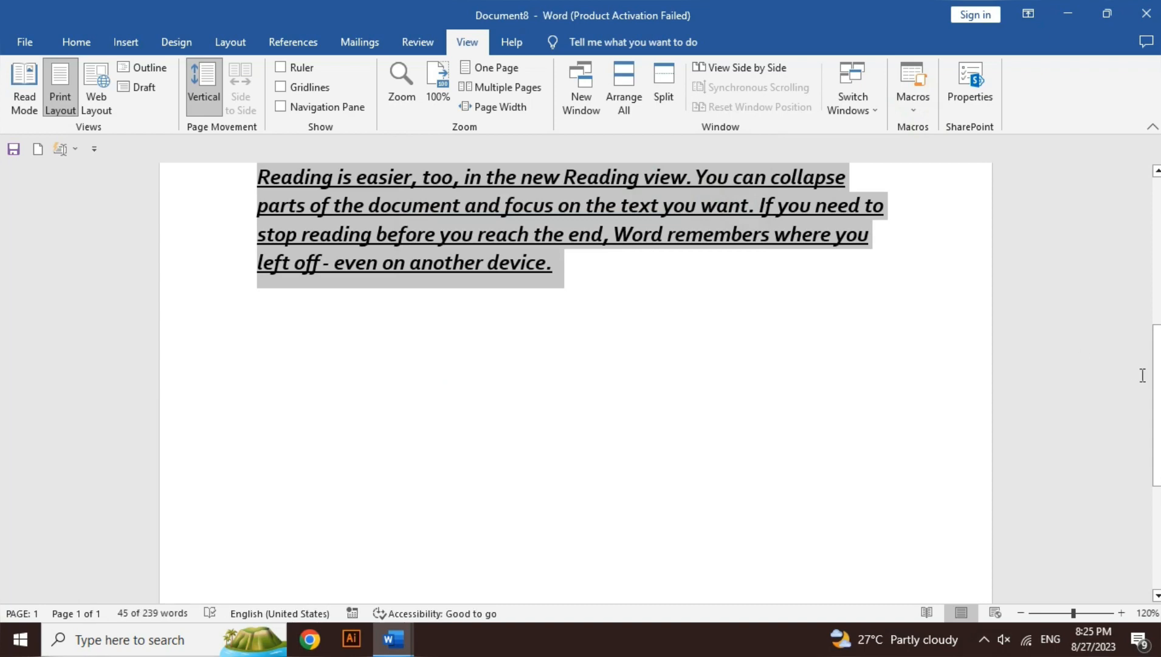
pyautogui.scroll(5, 1157, 293)
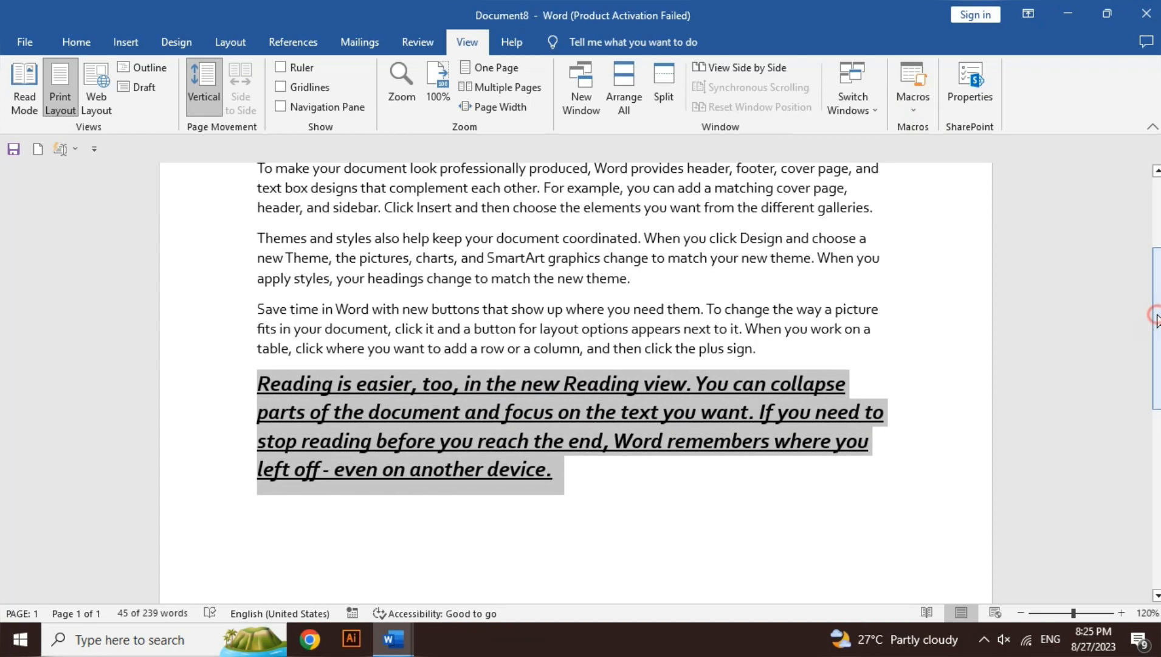
pyautogui.moveTo(1157, 293); pyautogui.dragTo(1157, 278)
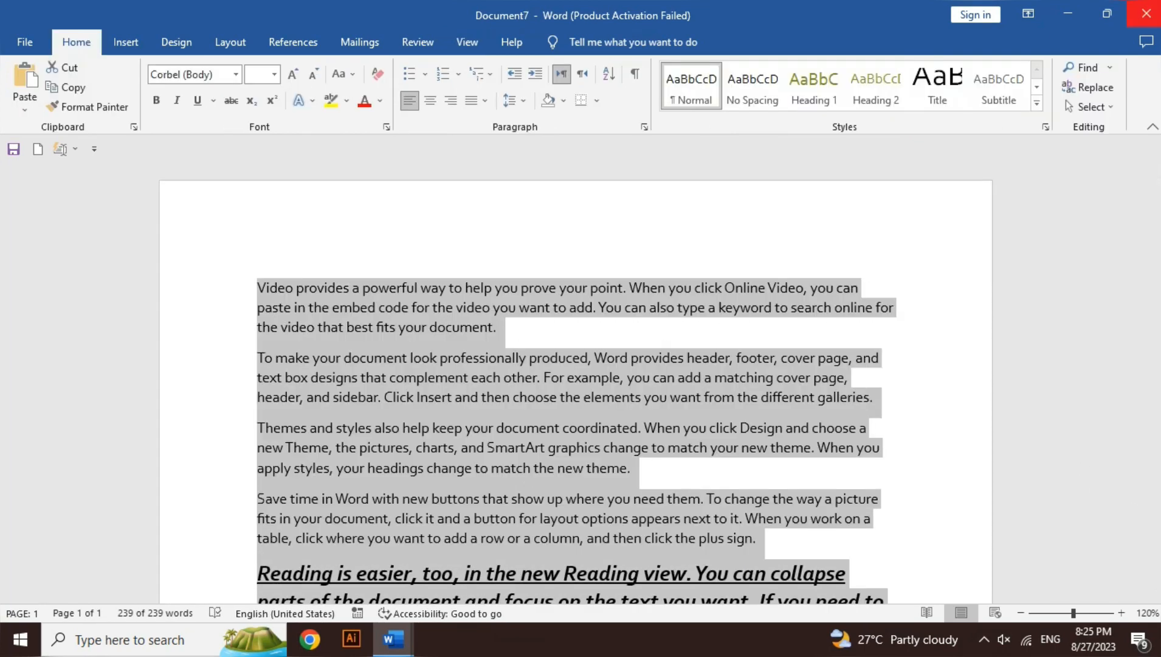
# Close all open documents without saving their changes
pyautogui.click(1146, 14)
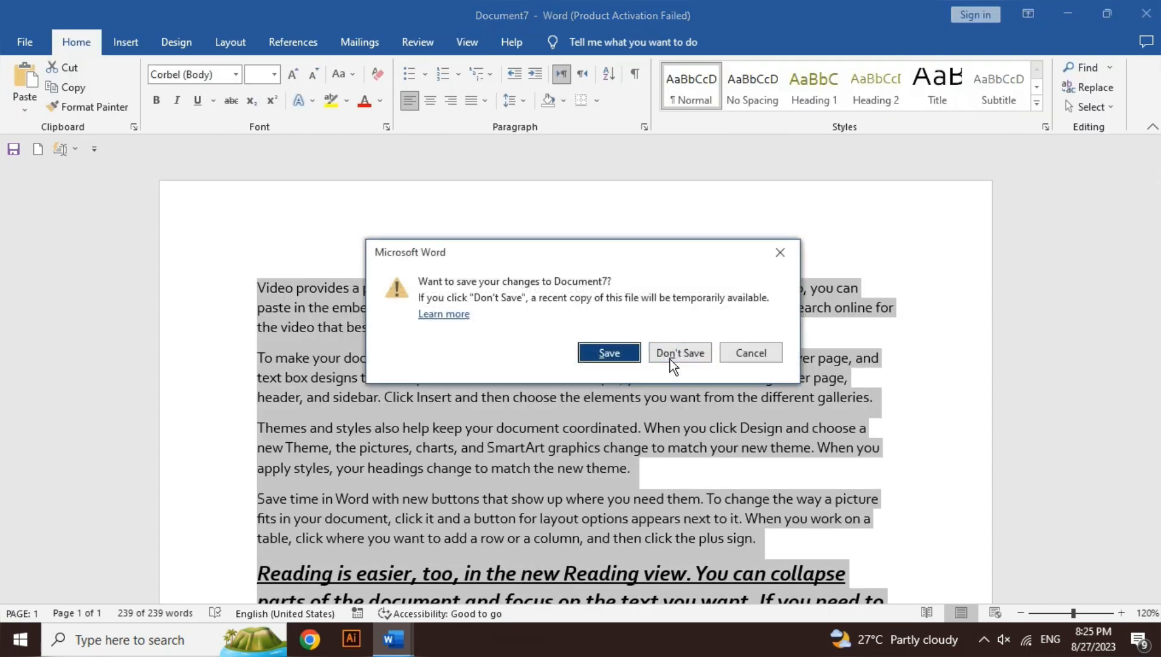
pyautogui.click(669, 355)
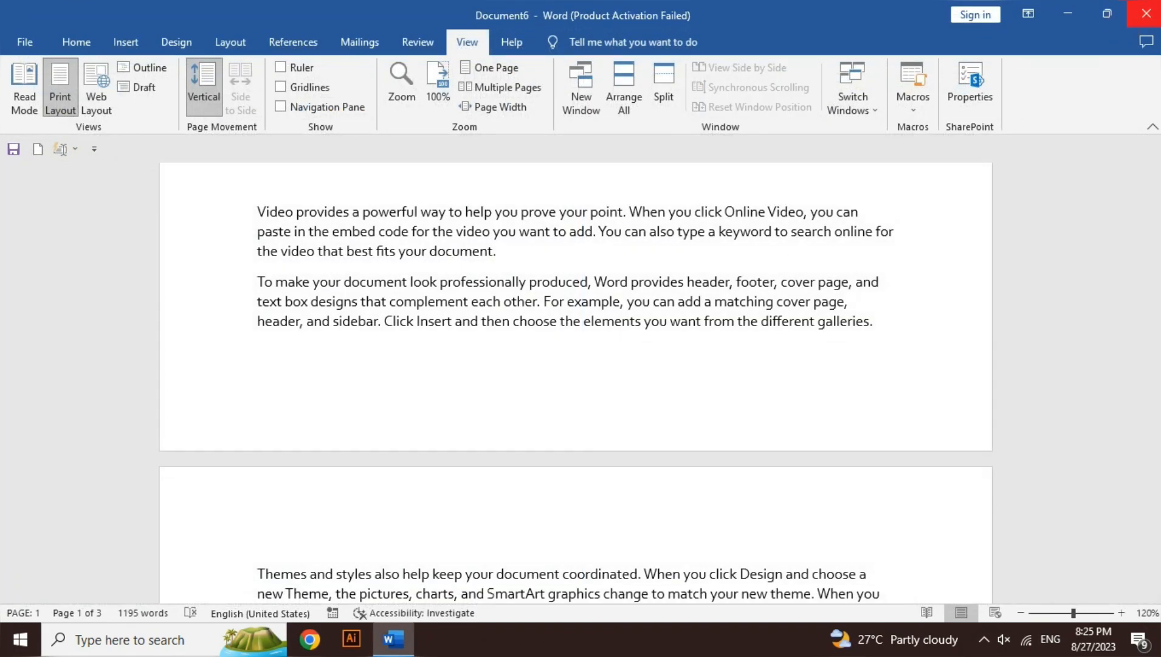
pyautogui.click(1147, 13)
pyautogui.click(684, 353)
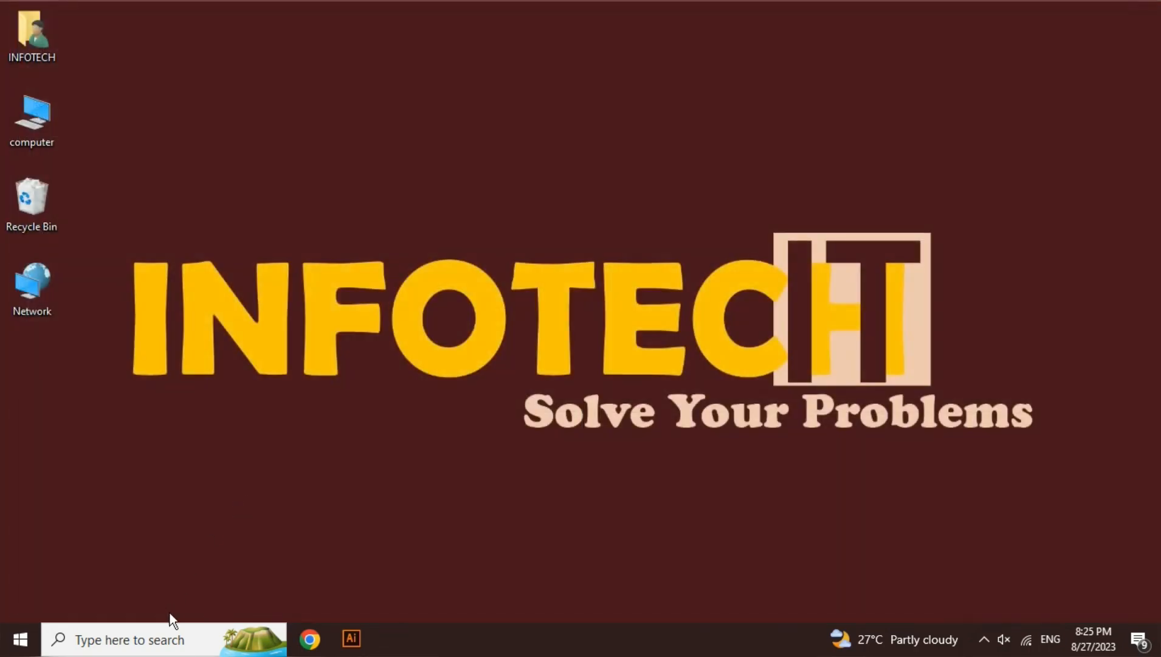
# Search Windows for word, reopen Word and create a blank document
pyautogui.click(151, 640)
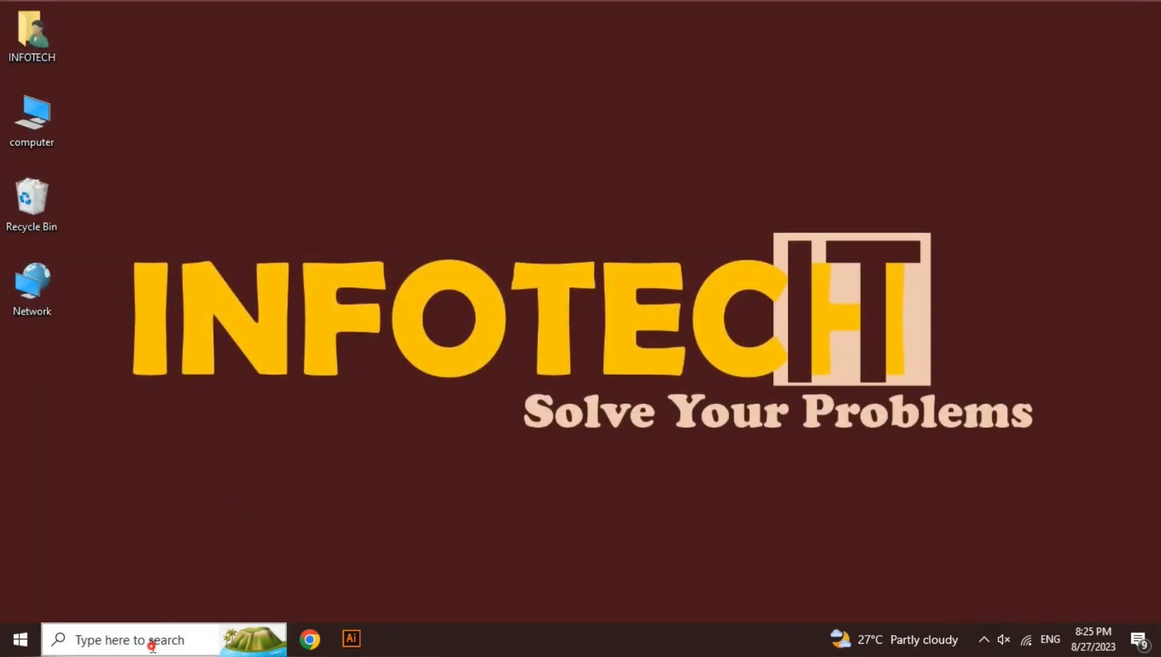
pyautogui.write('word')
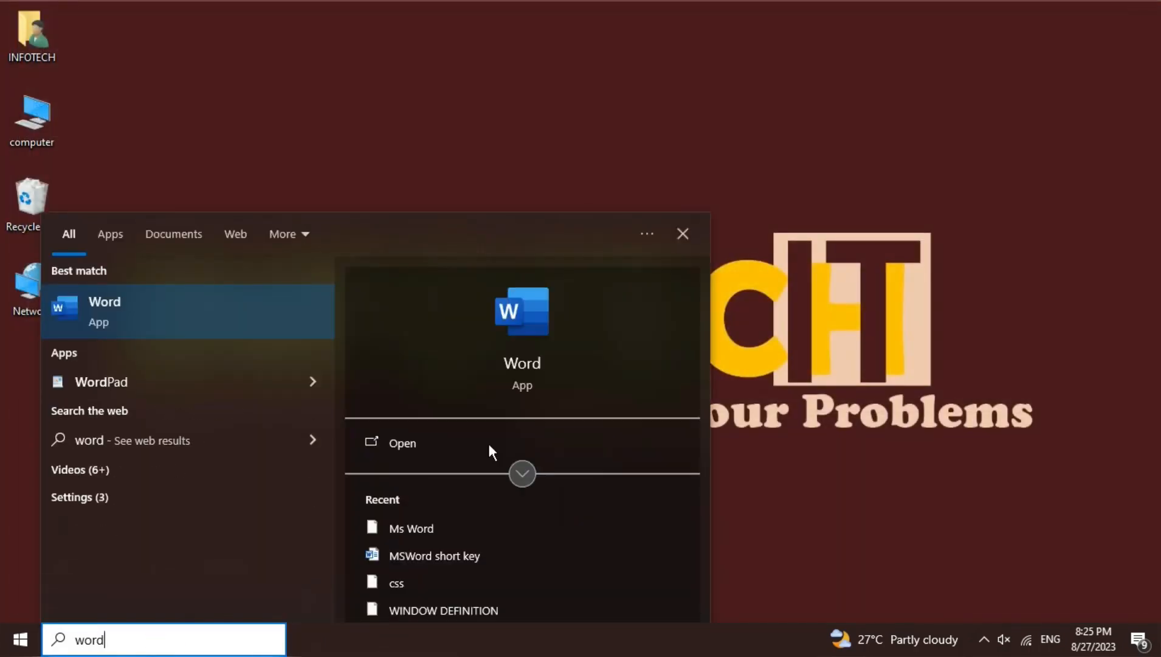
pyautogui.click(475, 450)
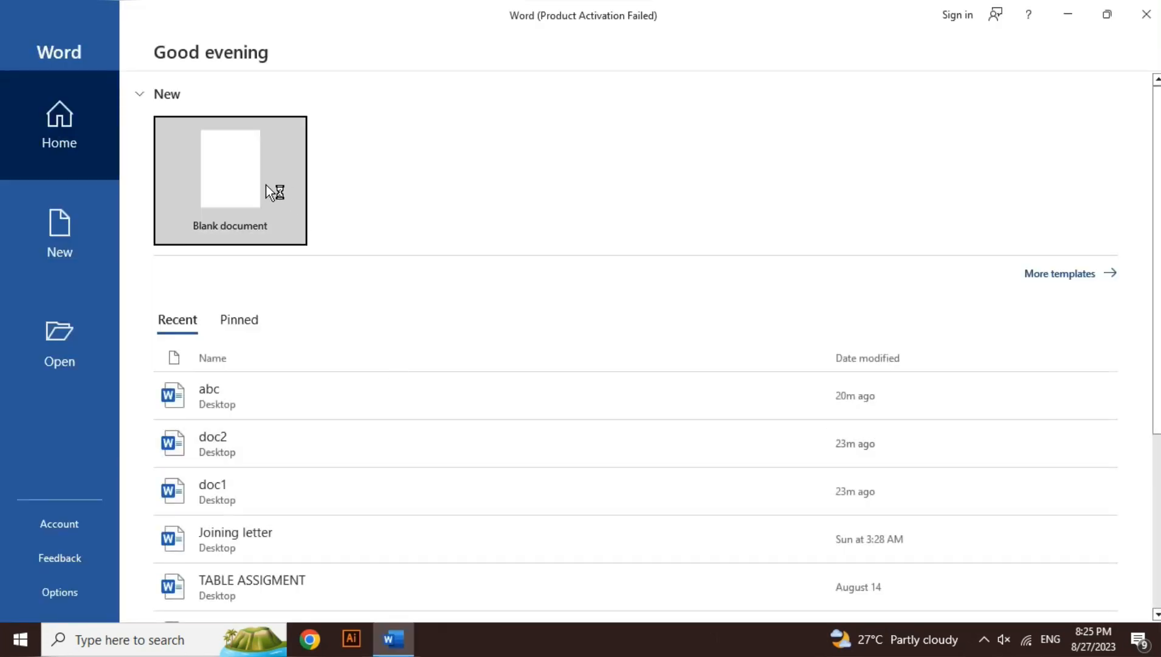
pyautogui.click(270, 188)
# Run the macro abc in the new Document1 and review the inserted text
pyautogui.click(468, 42)
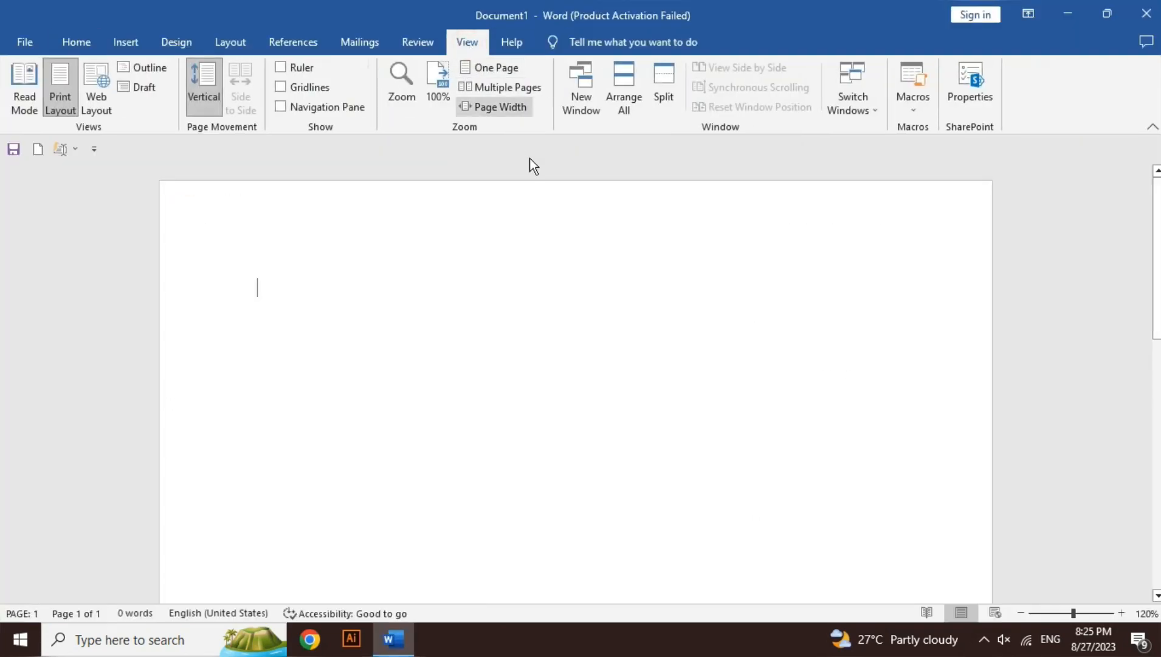
pyautogui.click(913, 107)
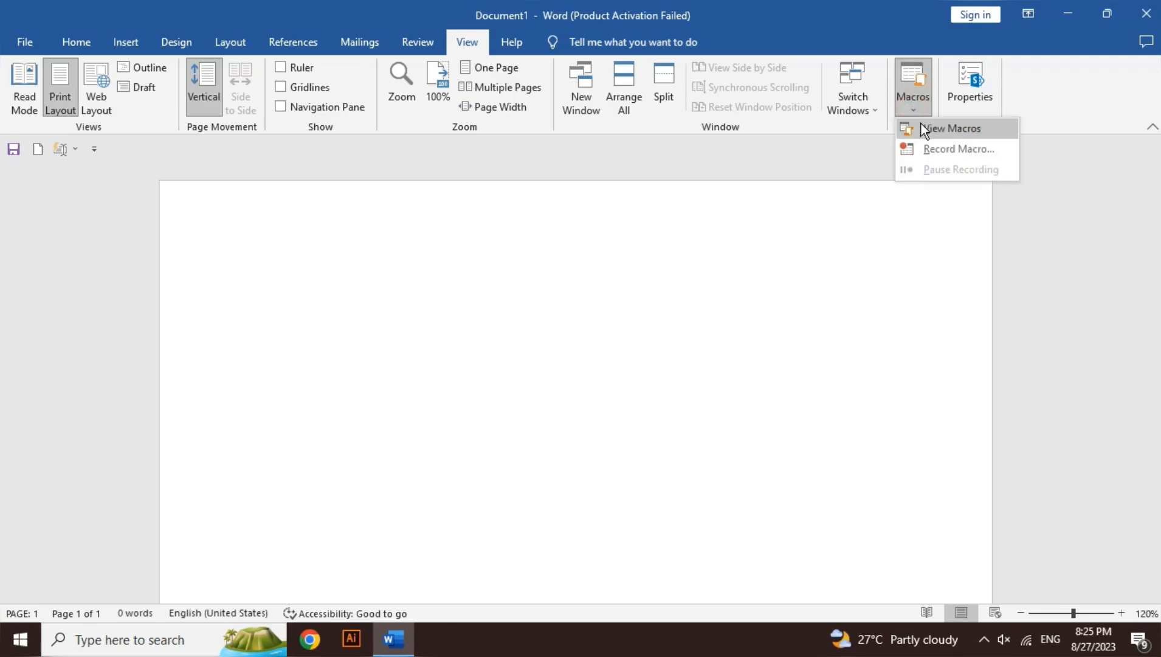
pyautogui.click(706, 300)
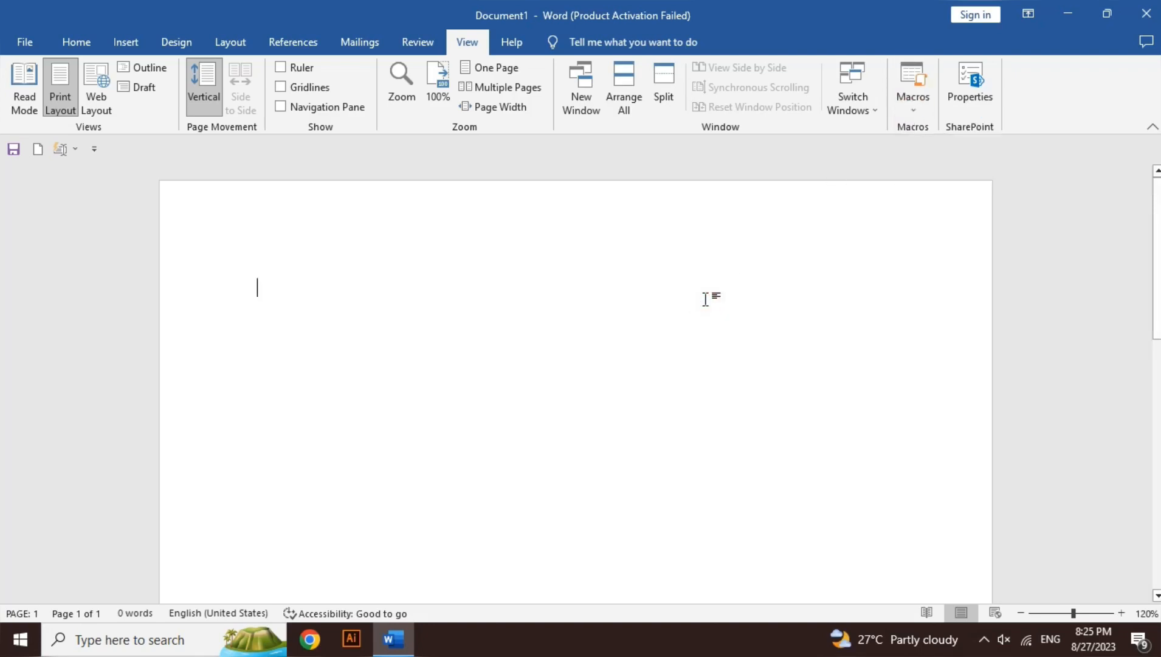
pyautogui.hotkey('alt', 'F8')
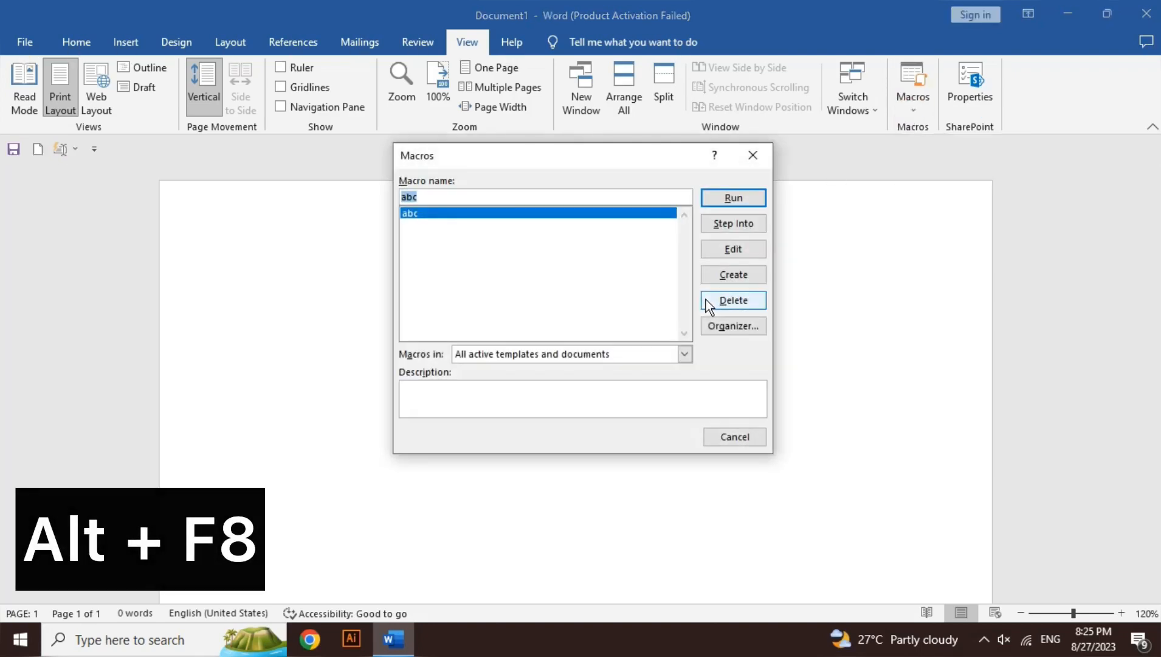
pyautogui.click(733, 196)
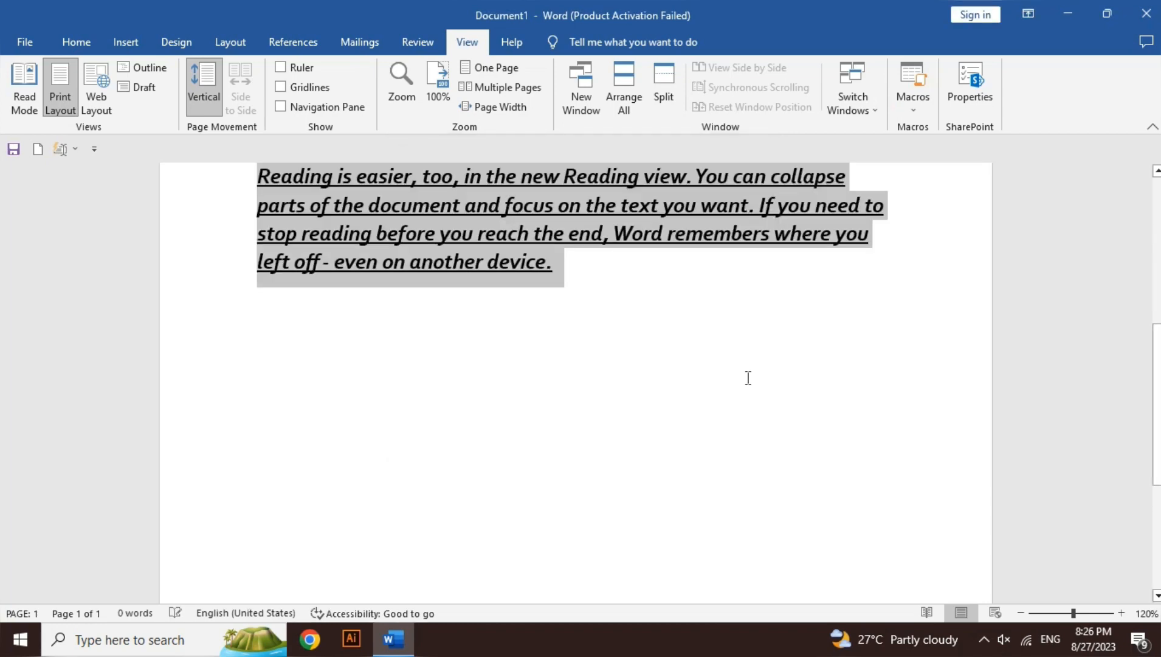
pyautogui.scroll(3, 1158, 283)
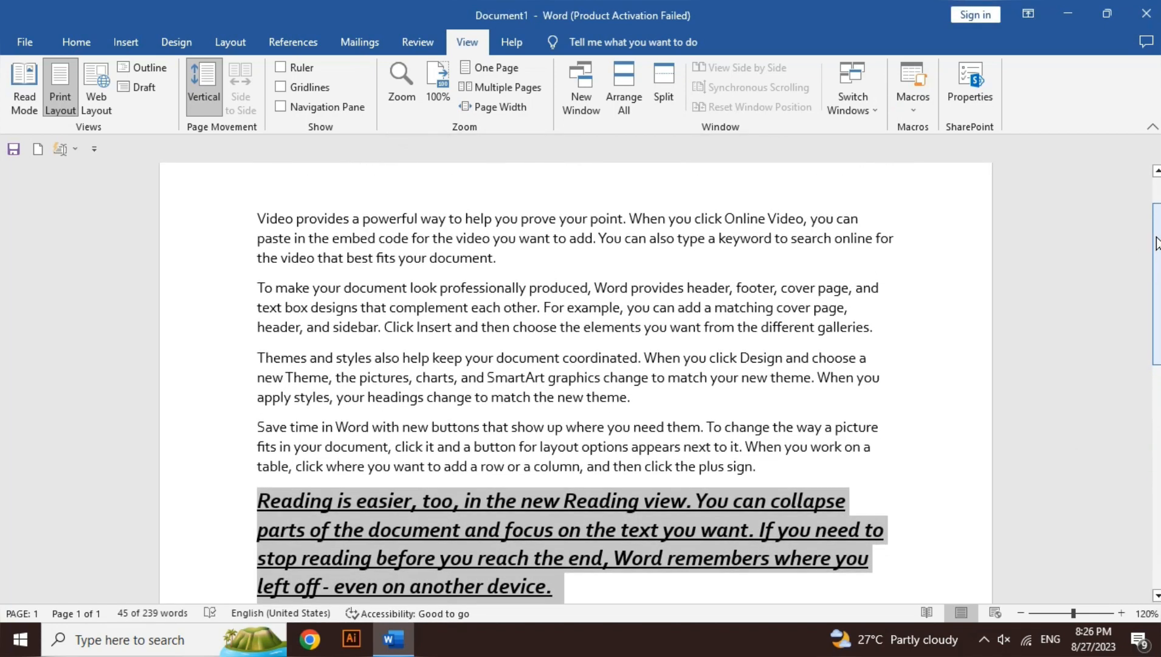
pyautogui.doubleClick(800, 287)
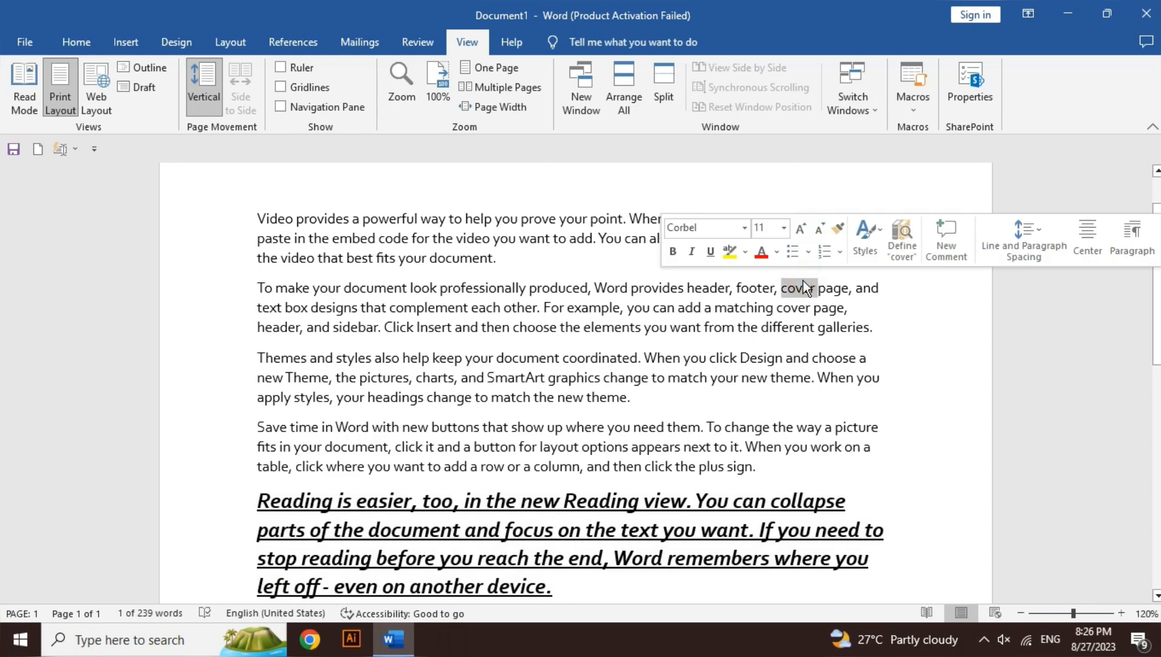
pyautogui.click(790, 330)
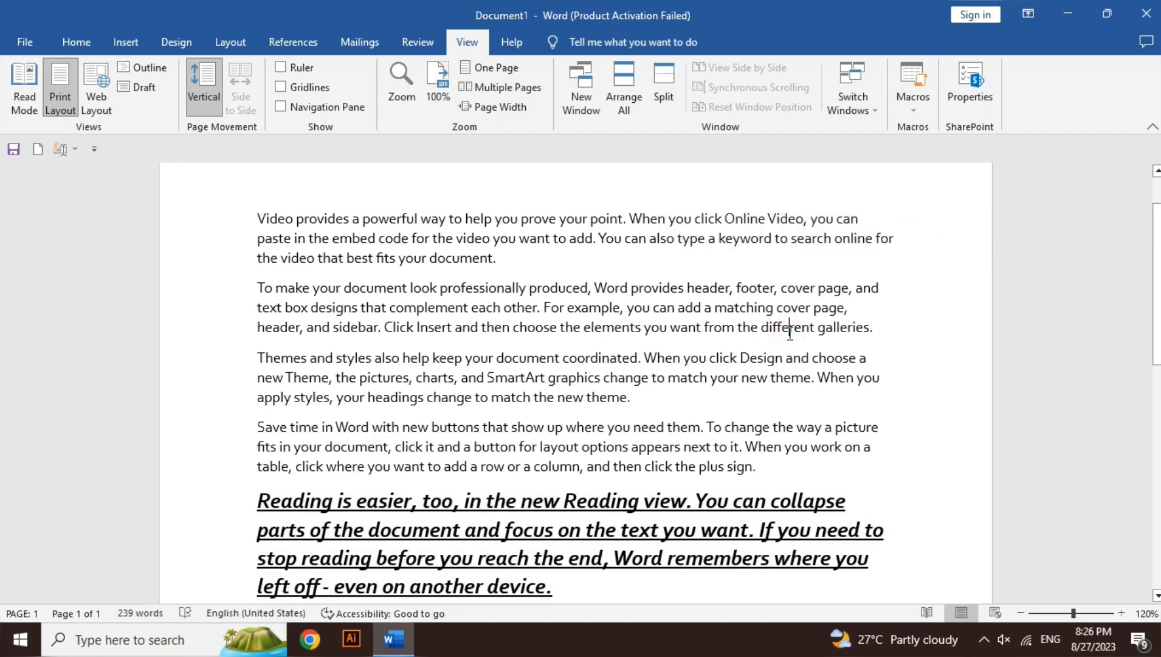